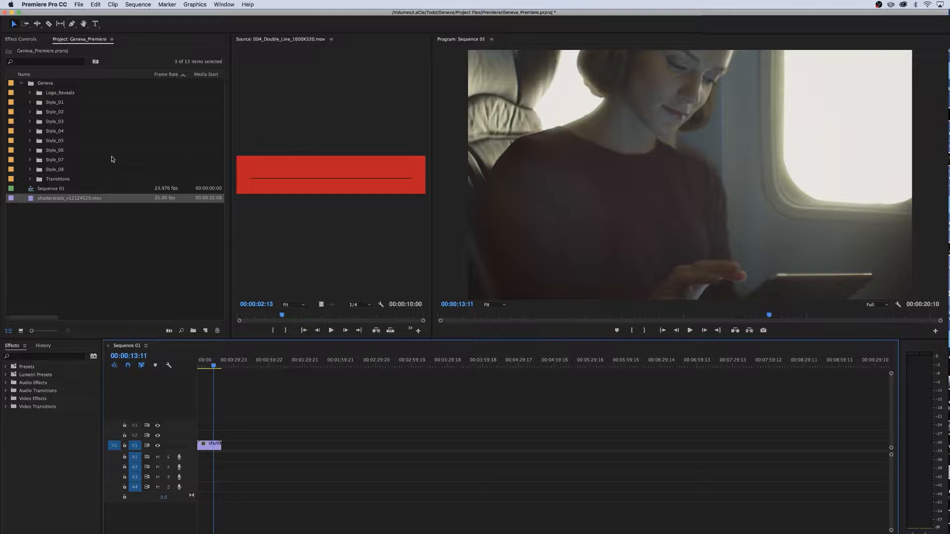
Preview lower-third clips from the Style_01 and Style_02 folders in the source monitor
{"action": "left_click", "coordinate": [30, 103]}
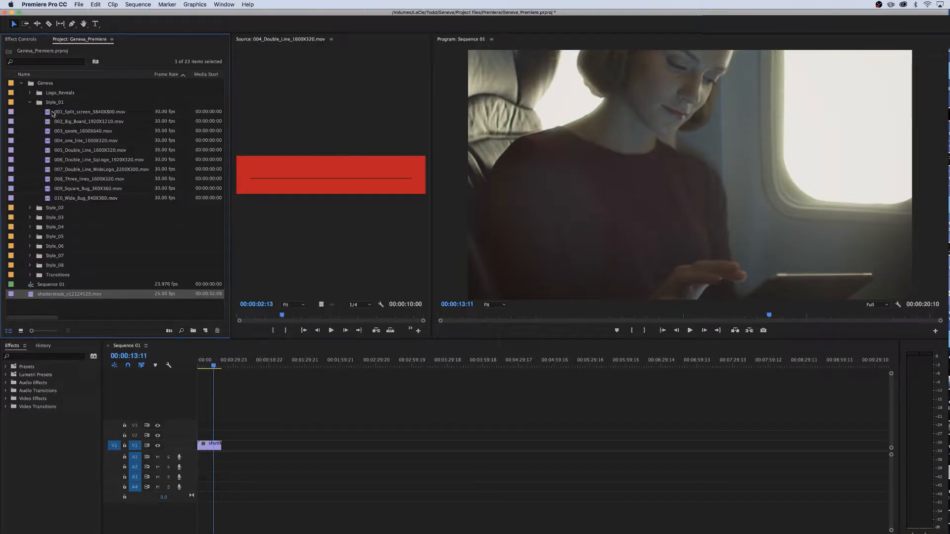
{"action": "double_click", "coordinate": [53, 112]}
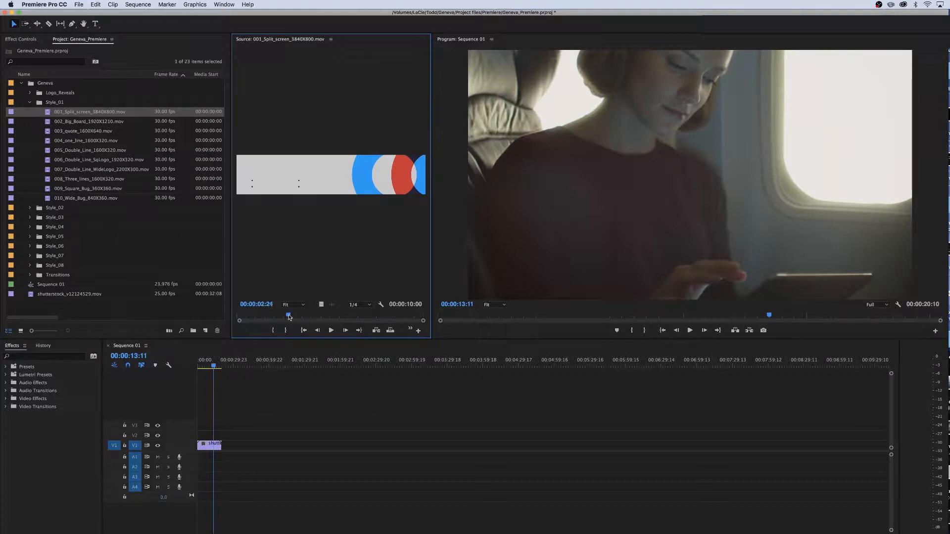
{"action": "left_click", "coordinate": [30, 102]}
{"action": "left_click", "coordinate": [30, 112]}
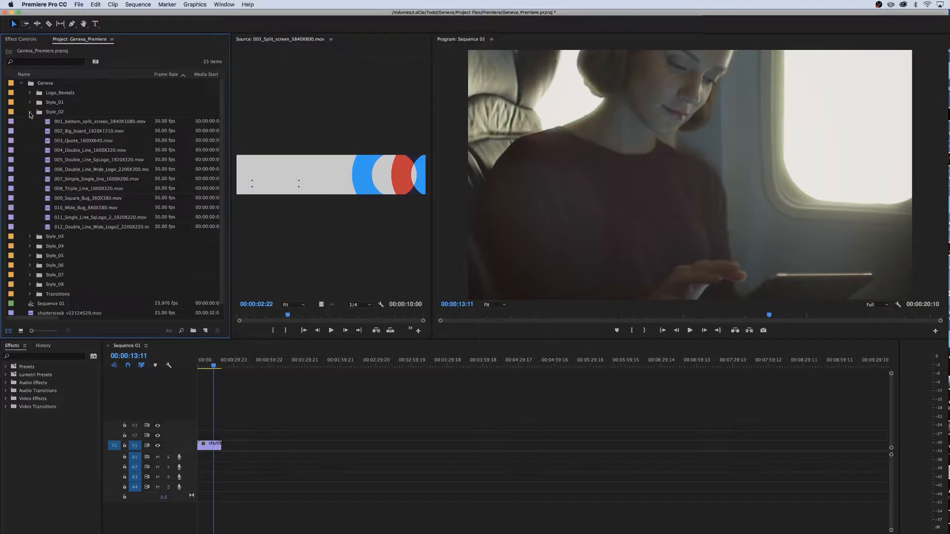
{"action": "double_click", "coordinate": [84, 150]}
{"action": "left_click_drag", "start_coordinate": [239, 320], "coordinate": [311, 322]}
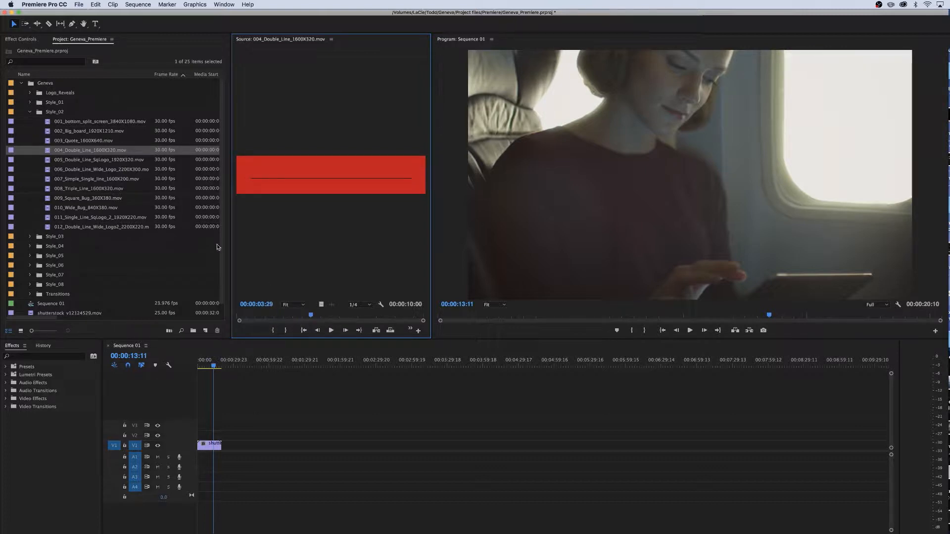
Place 004_Double_Line_1600X320.mov on track V2 above the footage at the sequence start
{"action": "left_click_drag", "start_coordinate": [46, 151], "coordinate": [197, 435]}
{"action": "mouse_move", "coordinate": [207, 367]}
{"action": "left_mouse_down"}
{"action": "mouse_move", "coordinate": [194, 366]}
{"action": "mouse_move", "coordinate": [204, 366]}
{"action": "left_mouse_up"}
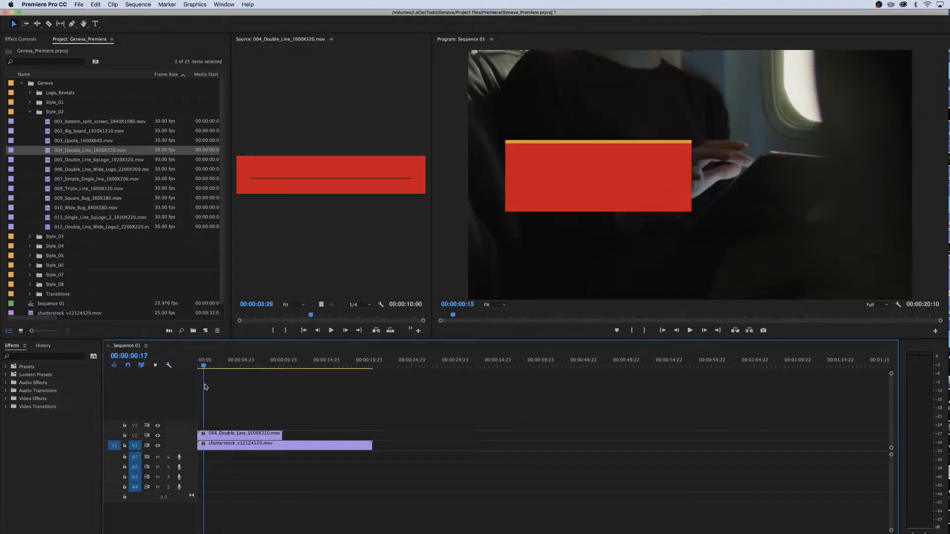
{"action": "left_click_drag", "start_coordinate": [204, 384], "coordinate": [216, 427]}
Cut the lower-third clip with the Razor tool and rearrange its pieces on V2 to span the footage
{"action": "key", "text": "c"}
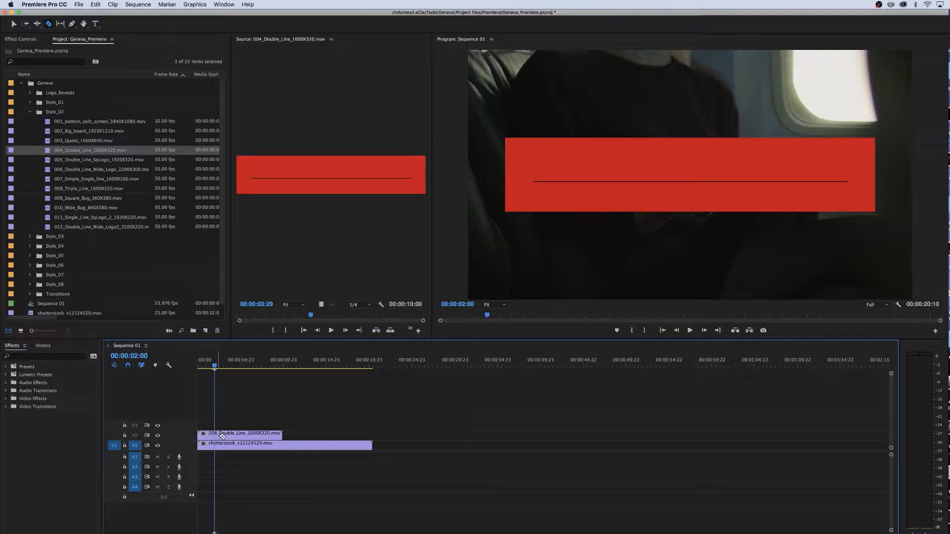
{"action": "left_click", "coordinate": [215, 434]}
{"action": "left_click_drag", "start_coordinate": [217, 369], "coordinate": [268, 374]}
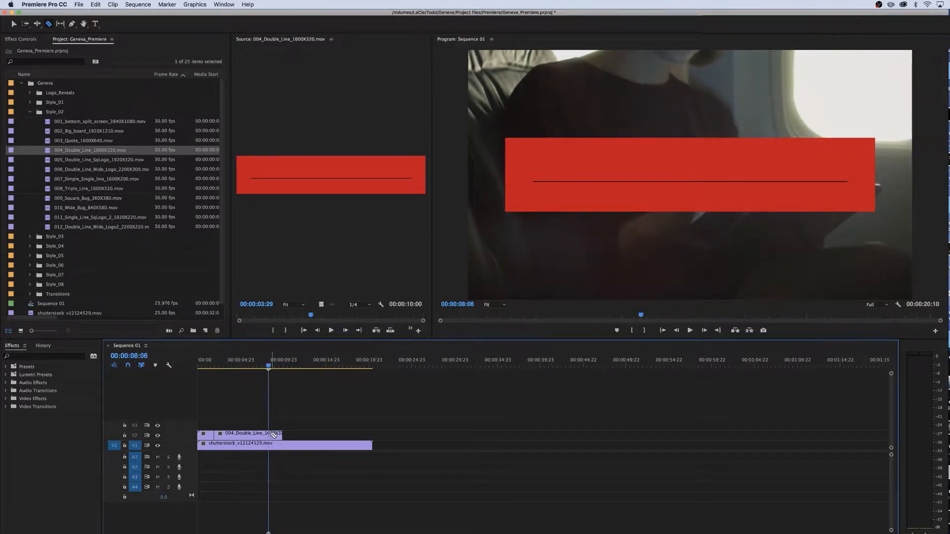
{"action": "key", "text": "v"}
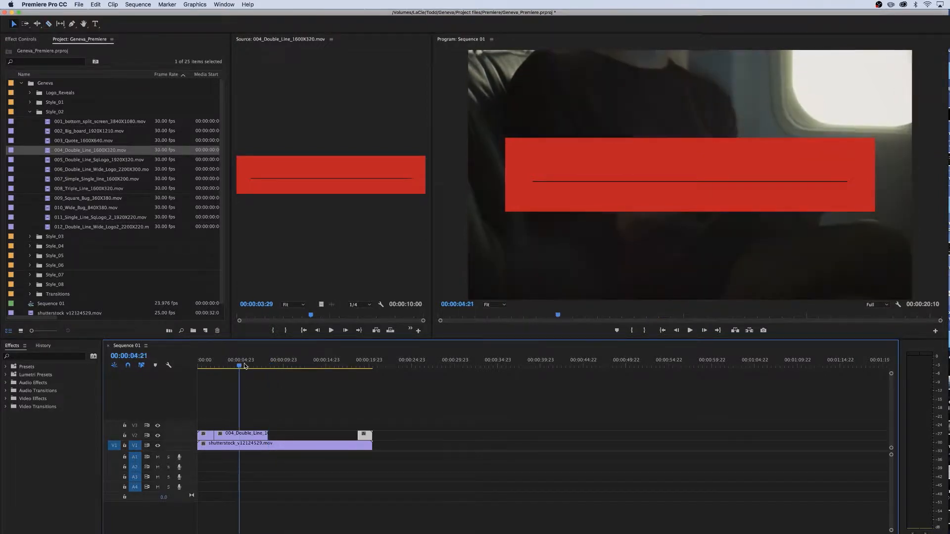
{"action": "left_click_drag", "start_coordinate": [241, 367], "coordinate": [247, 368]}
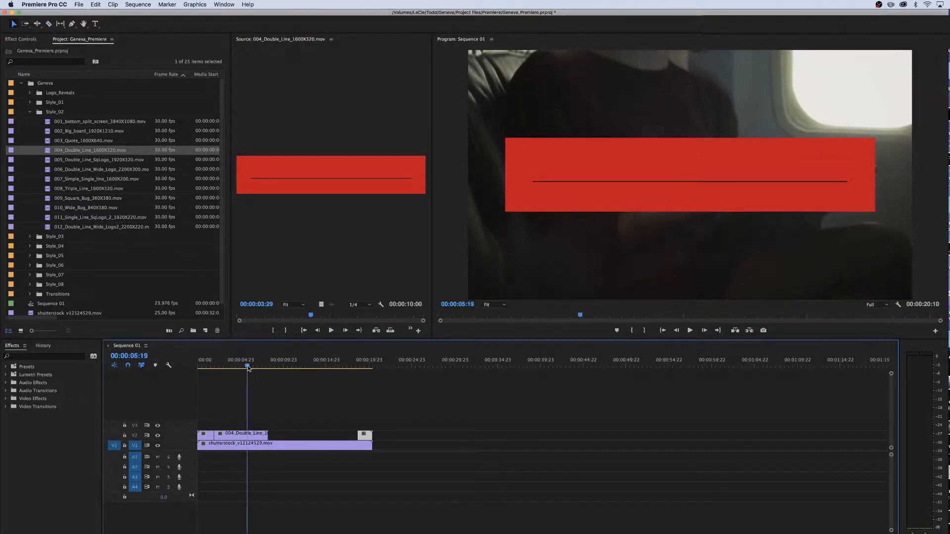
{"action": "left_click_drag", "start_coordinate": [235, 434], "coordinate": [327, 441]}
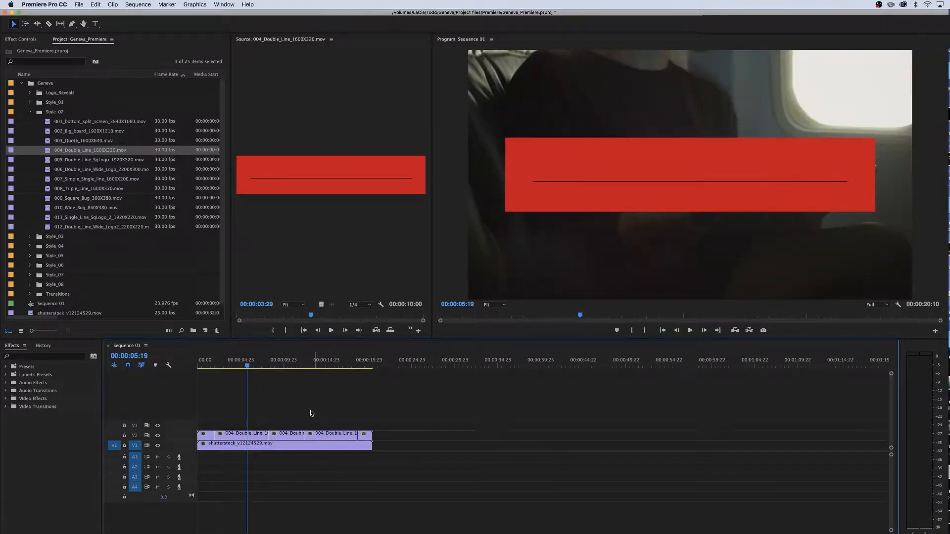
Search the effects for fast color and apply Fast Color Corrector to the middle lower-third segment
{"action": "left_click", "coordinate": [225, 366]}
{"action": "left_click_drag", "start_coordinate": [224, 366], "coordinate": [278, 387]}
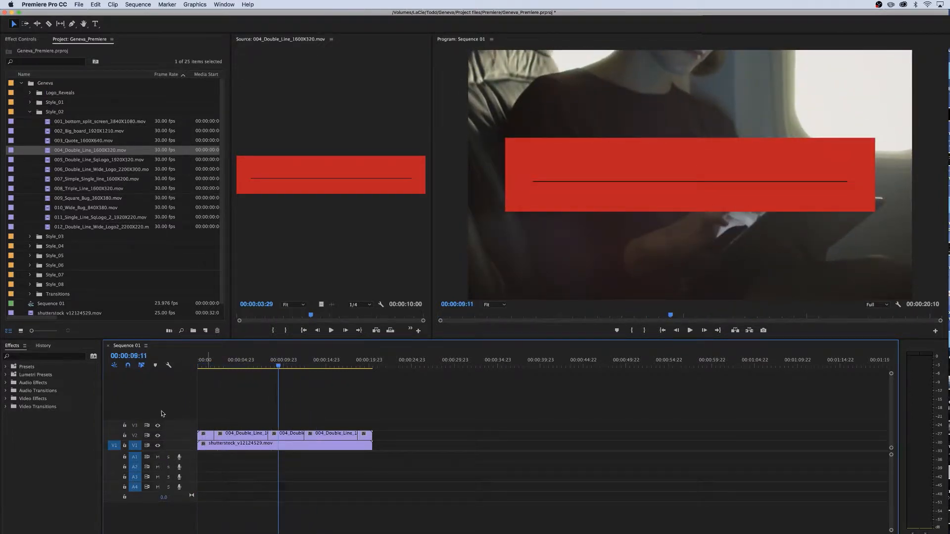
{"action": "left_click", "coordinate": [54, 355]}
{"action": "type", "text": "fast colo"}
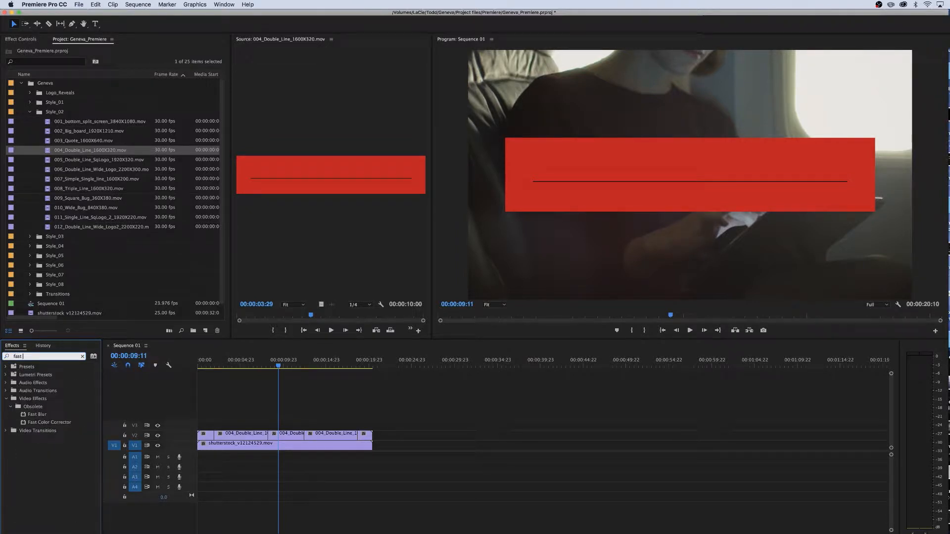
{"action": "double_click", "coordinate": [42, 414]}
{"action": "scroll", "coordinate": [50, 198], "scroll_direction": "down", "scroll_amount": 5}
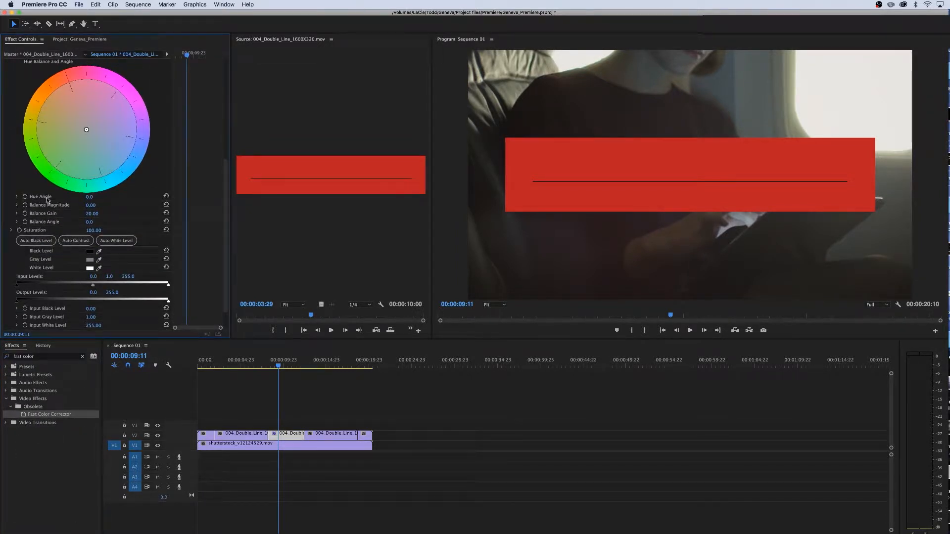
Set the corrector's Hue Angle to 168, then scrub it higher to shift the bar's colour
{"action": "left_click", "coordinate": [89, 197]}
{"action": "type", "text": "168"}
{"action": "key", "text": "Return"}
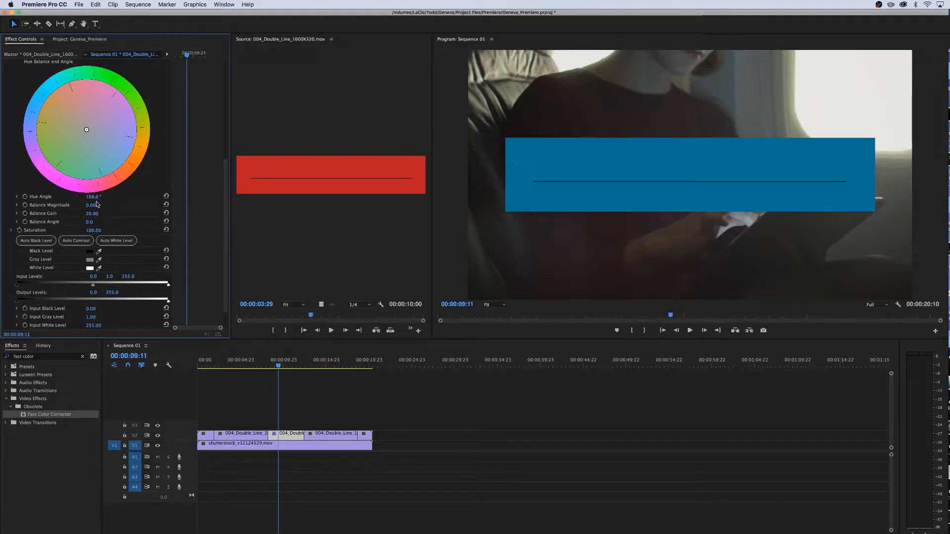
{"action": "left_click_drag", "start_coordinate": [93, 197], "coordinate": [131, 197]}
Delete the Fast Color Corrector effect from the segment and deselect it
{"action": "left_click_drag", "start_coordinate": [224, 210], "coordinate": [222, 105]}
{"action": "left_click", "coordinate": [51, 181]}
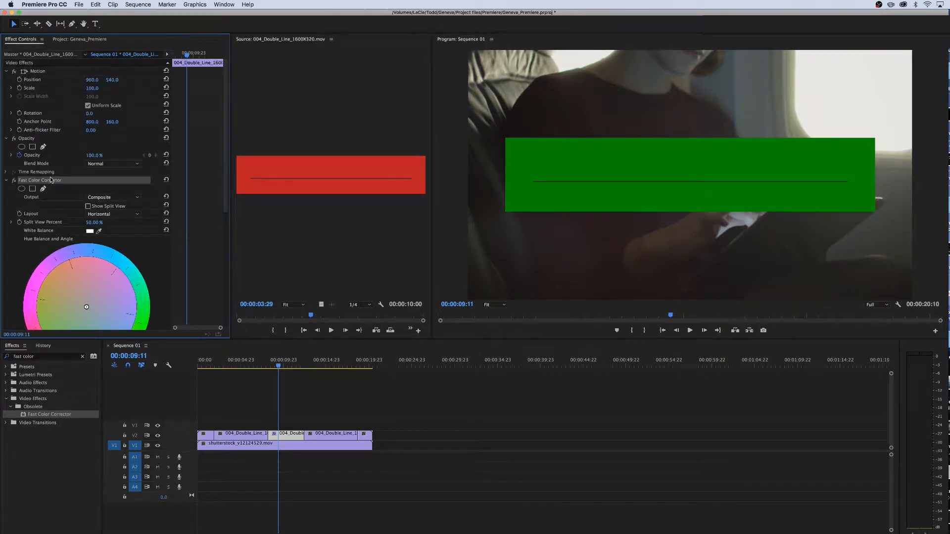
{"action": "key", "text": "Delete"}
{"action": "left_click", "coordinate": [307, 389]}
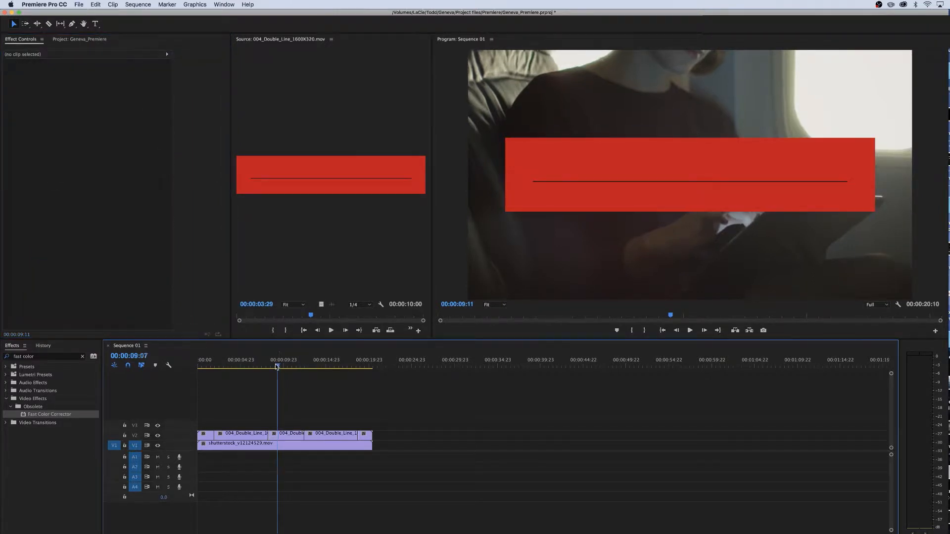
Consult the Geneva PDF guide's font page and open the Roboto font link in the browser
{"action": "mouse_move", "coordinate": [258, 367]}
{"action": "left_mouse_down"}
{"action": "mouse_move", "coordinate": [218, 367]}
{"action": "mouse_move", "coordinate": [286, 367]}
{"action": "mouse_move", "coordinate": [199, 366]}
{"action": "mouse_move", "coordinate": [245, 367]}
{"action": "left_mouse_up"}
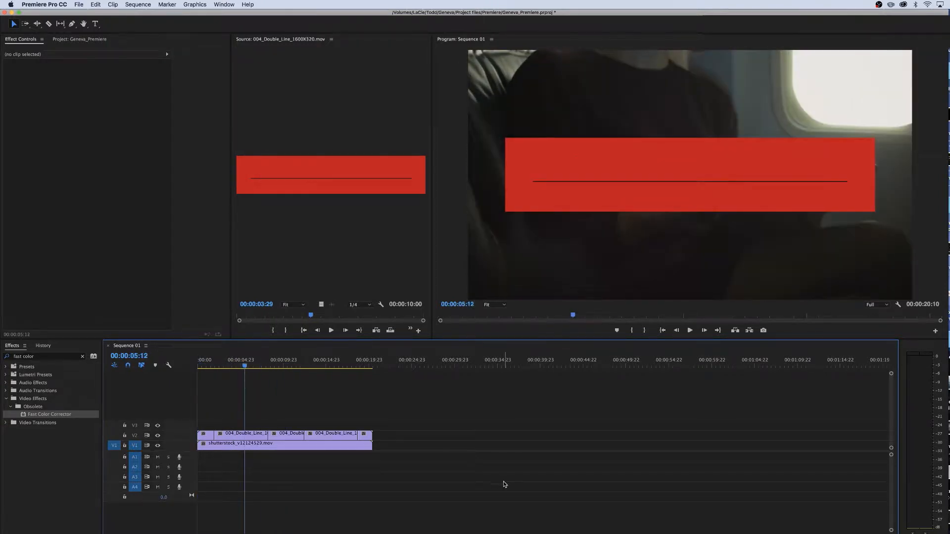
{"action": "key", "text": "super+Tab"}
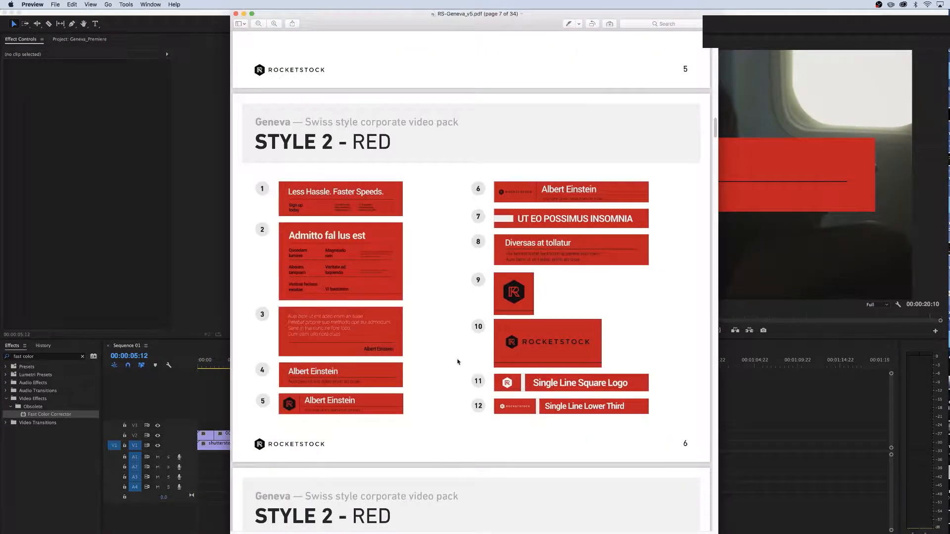
{"action": "left_click_drag", "start_coordinate": [717, 131], "coordinate": [718, 53]}
{"action": "scroll", "coordinate": [552, 315], "scroll_direction": "down", "scroll_amount": 3}
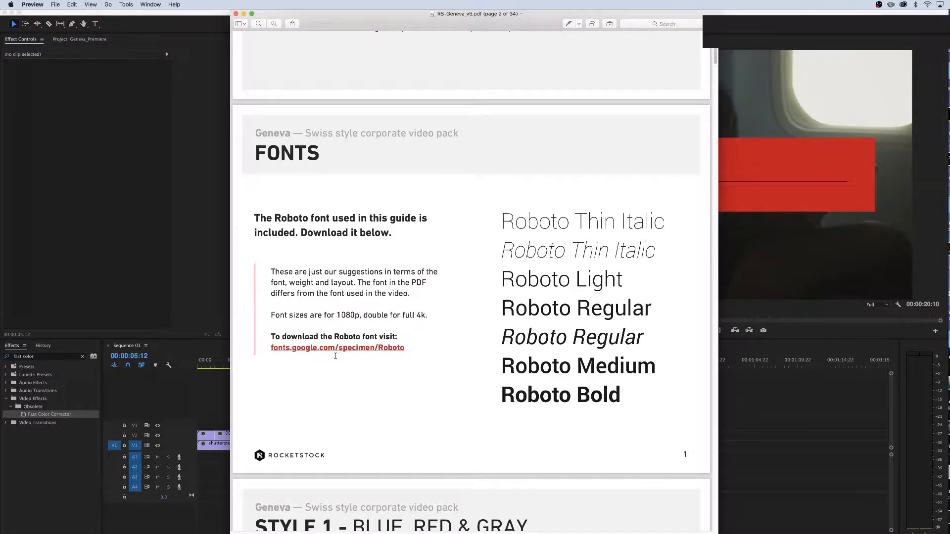
{"action": "left_click", "coordinate": [321, 349]}
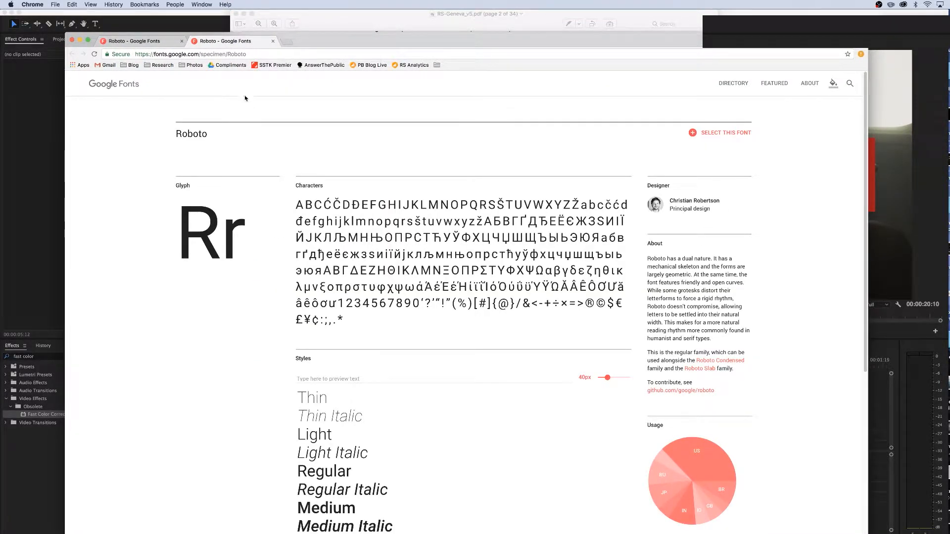
{"action": "key", "text": "super+h"}
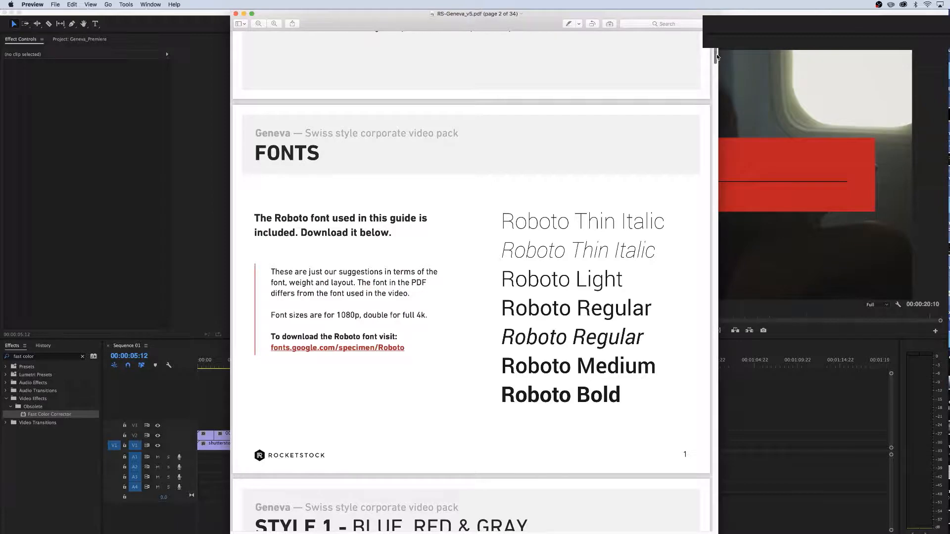
{"action": "left_click_drag", "start_coordinate": [715, 56], "coordinate": [713, 127]}
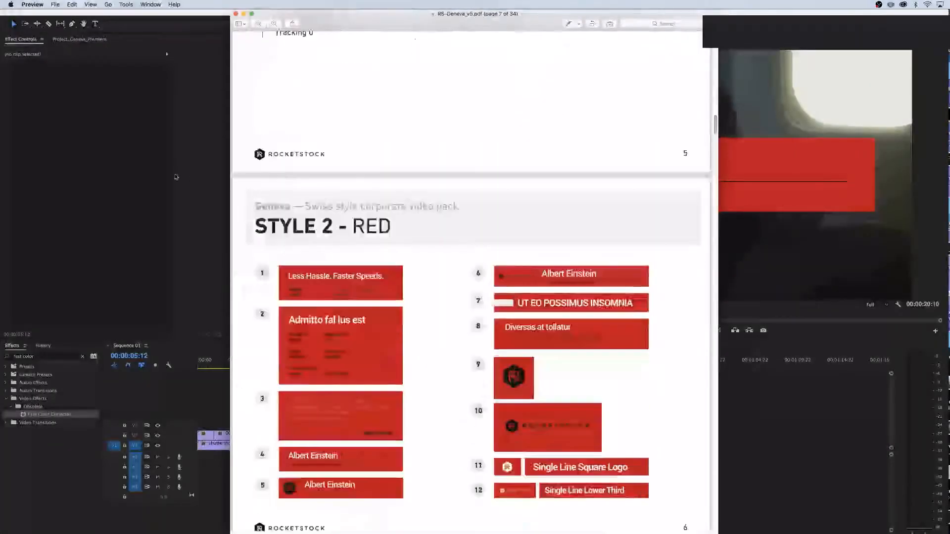
{"action": "left_click", "coordinate": [167, 177]}
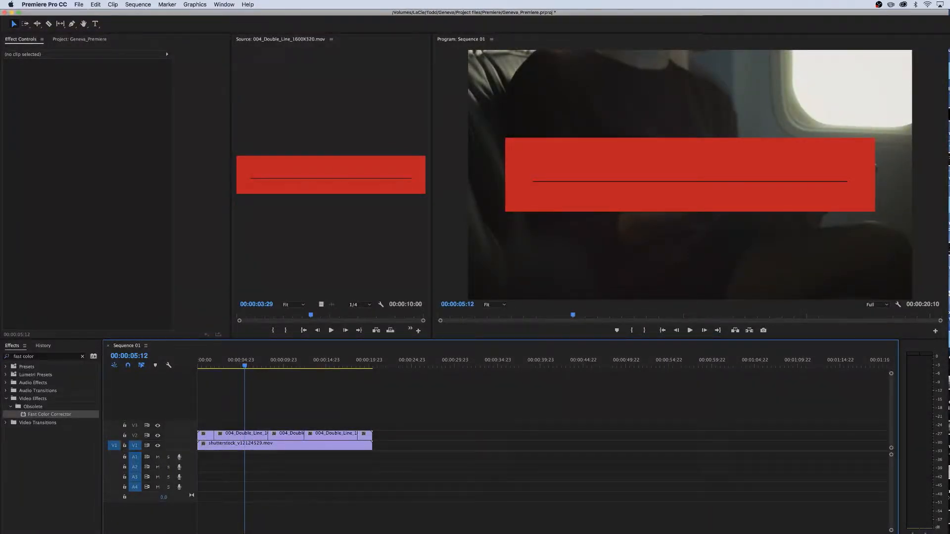
Scroll the PDF guide to the Style 2 Red title and body text specifications
{"action": "key", "text": "super+Tab"}
{"action": "scroll", "coordinate": [290, 421], "scroll_direction": "down", "scroll_amount": 1}
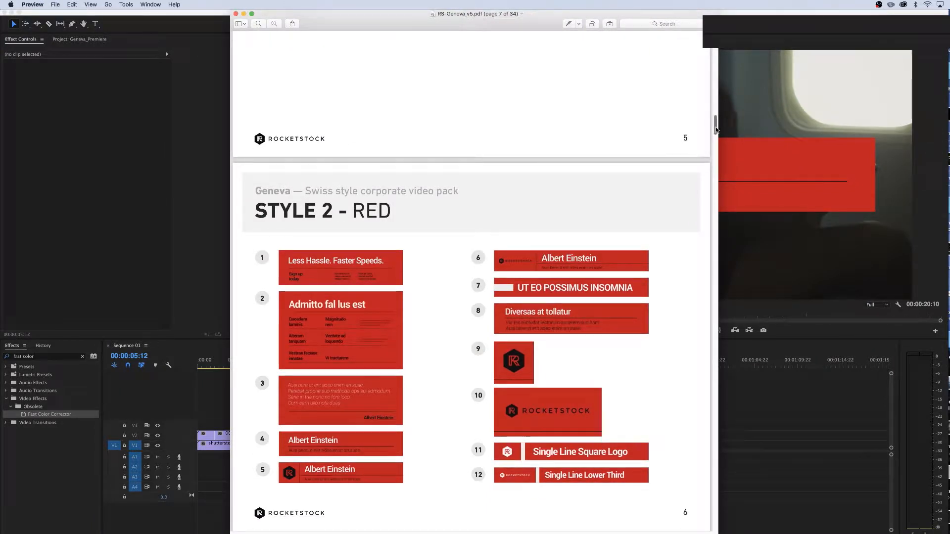
{"action": "left_click_drag", "start_coordinate": [715, 129], "coordinate": [716, 162]}
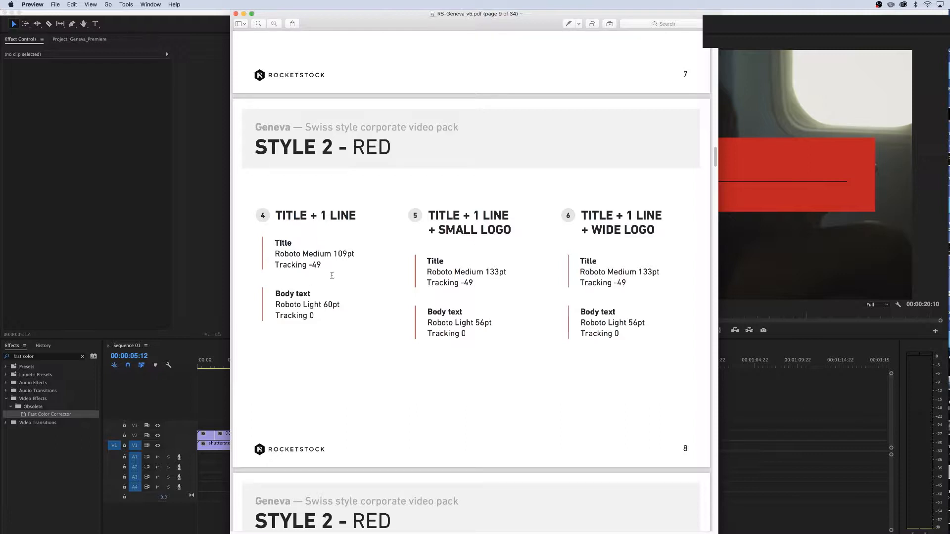
{"action": "left_click", "coordinate": [144, 245]}
Create a text layer on the red bar with the Type tool and set its font style to Roboto Medium
{"action": "key", "text": "t"}
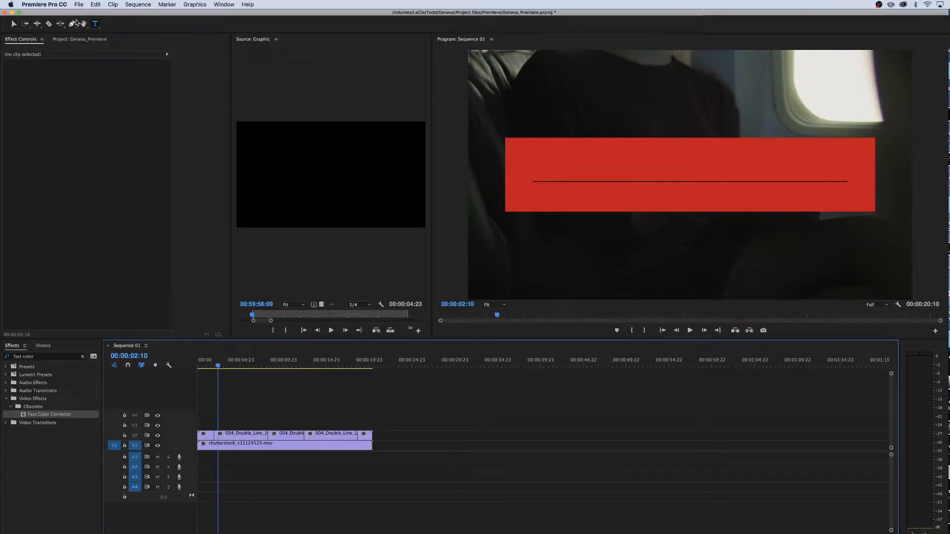
{"action": "left_click", "coordinate": [95, 24]}
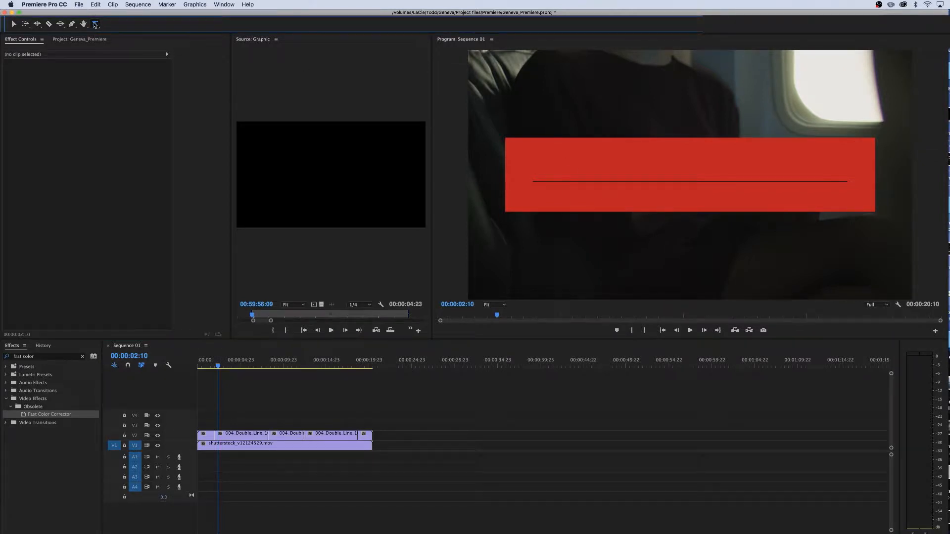
{"action": "left_click", "coordinate": [538, 167]}
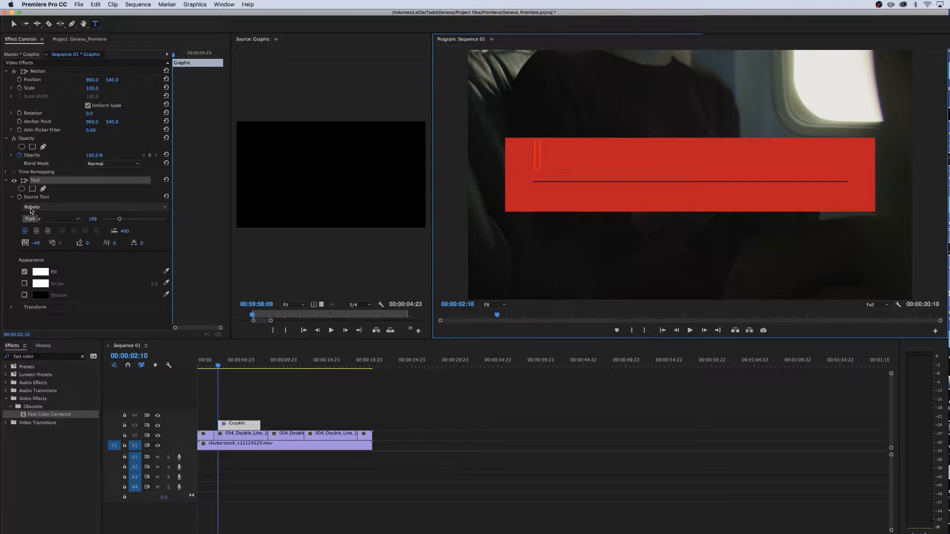
{"action": "left_click", "coordinate": [64, 220]}
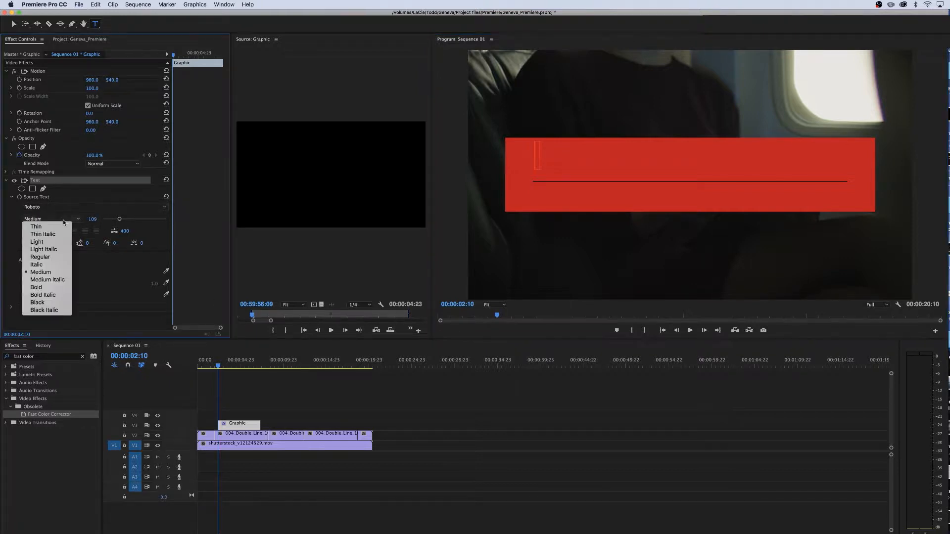
{"action": "left_click", "coordinate": [48, 274]}
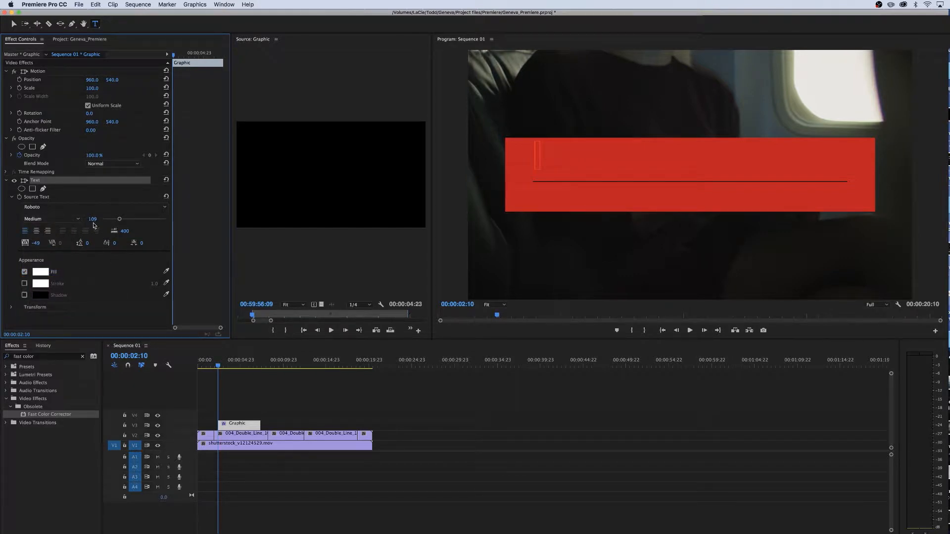
{"action": "key", "text": "super+Tab"}
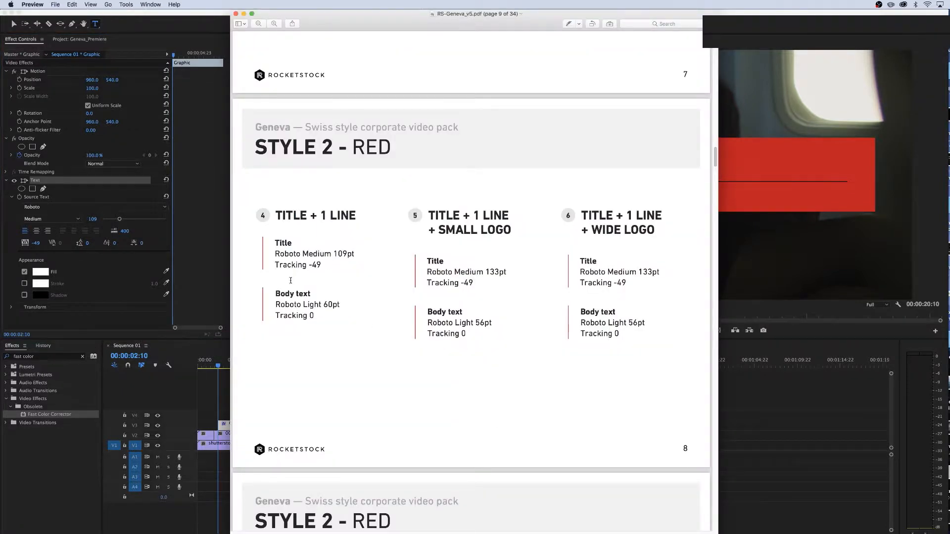
{"action": "key", "text": "super+Tab"}
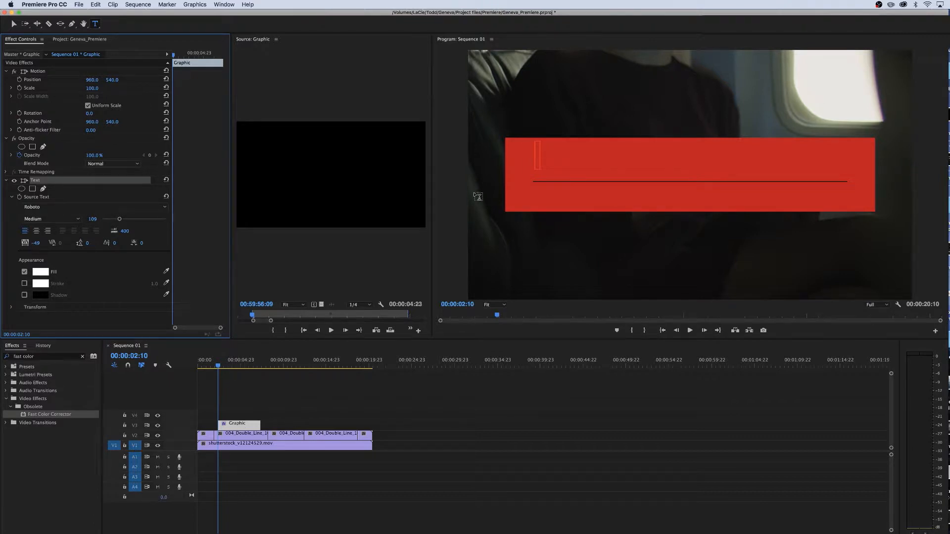
Enter a sample person's name as the title text and nudge its vertical position
{"action": "left_click", "coordinate": [536, 160]}
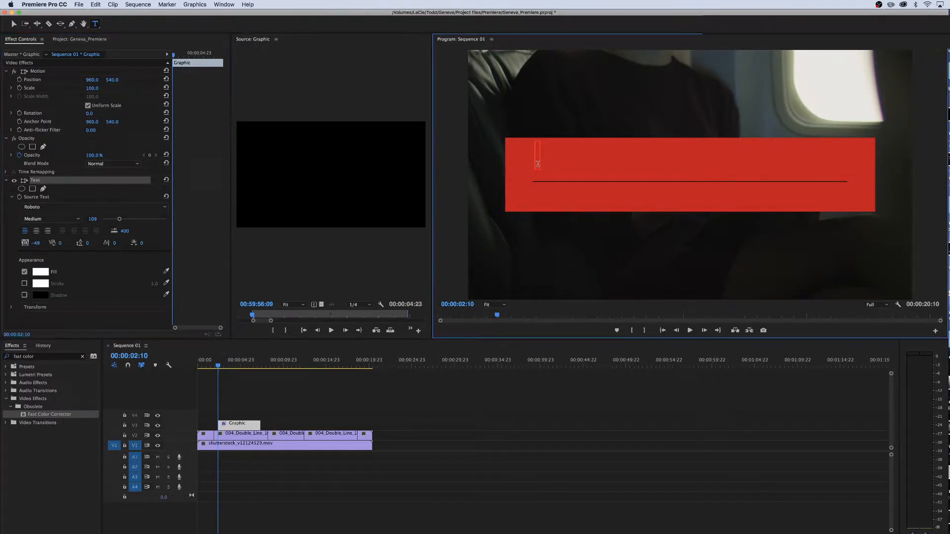
{"action": "type", "text": "Jane Doe"}
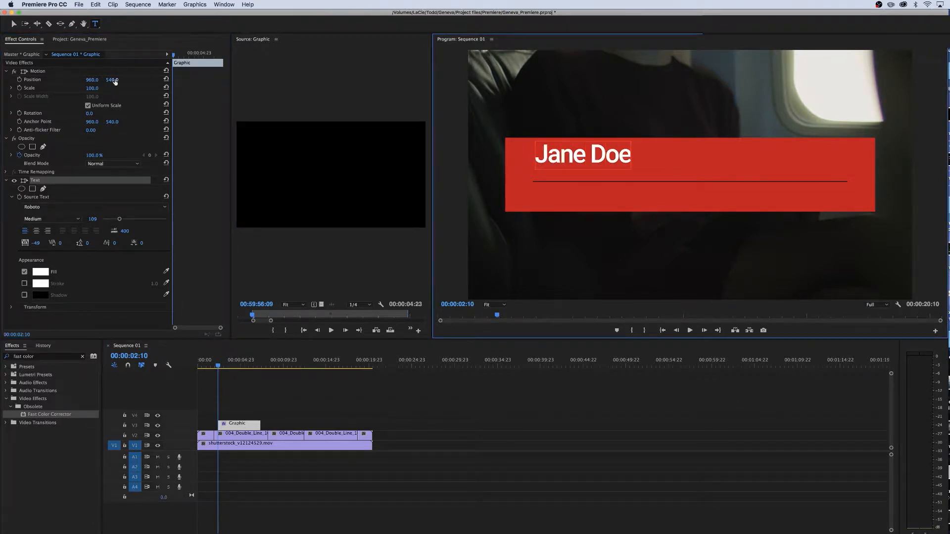
{"action": "key", "text": "Escape"}
{"action": "left_click_drag", "start_coordinate": [112, 80], "coordinate": [127, 79]}
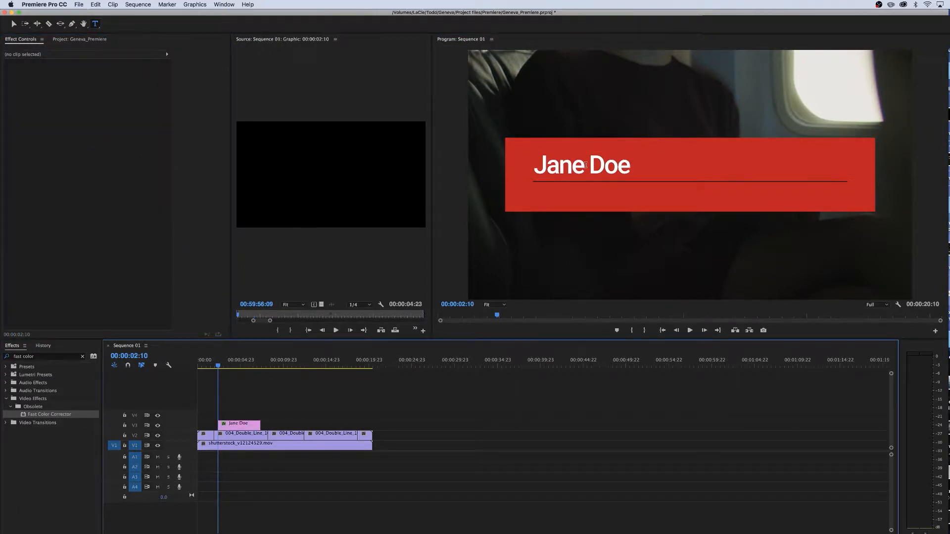
Start a new text layer below the title line and check the guide's Style 2 body text specification
{"action": "left_click", "coordinate": [545, 197]}
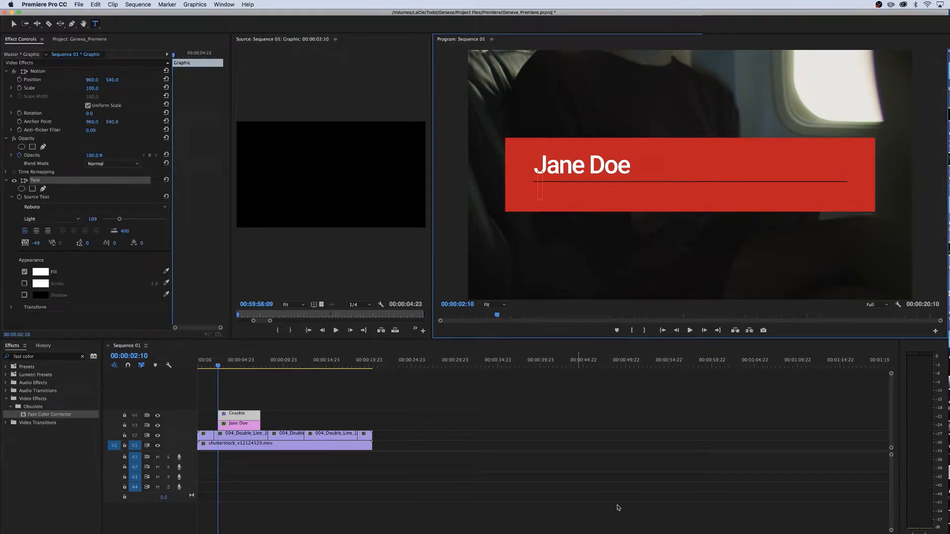
{"action": "key", "text": "super+Tab"}
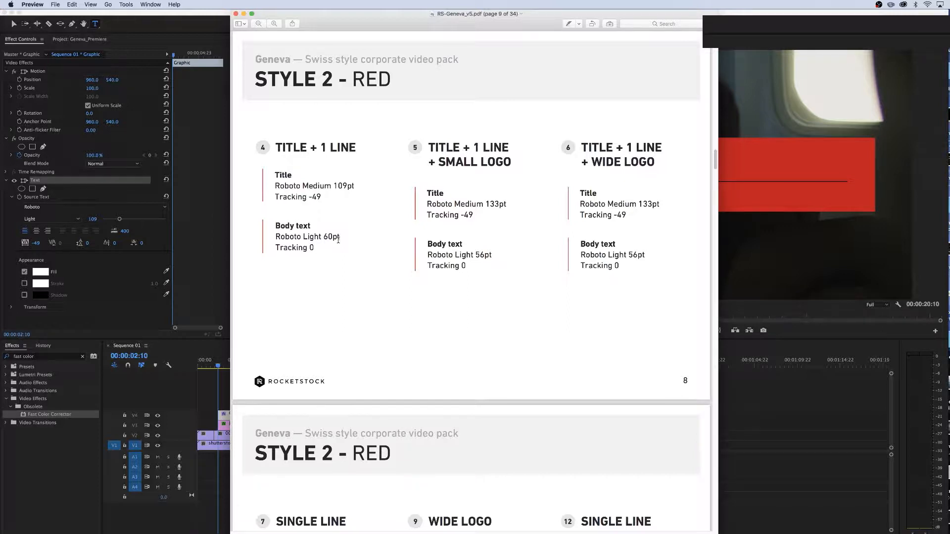
{"action": "left_click", "coordinate": [106, 284]}
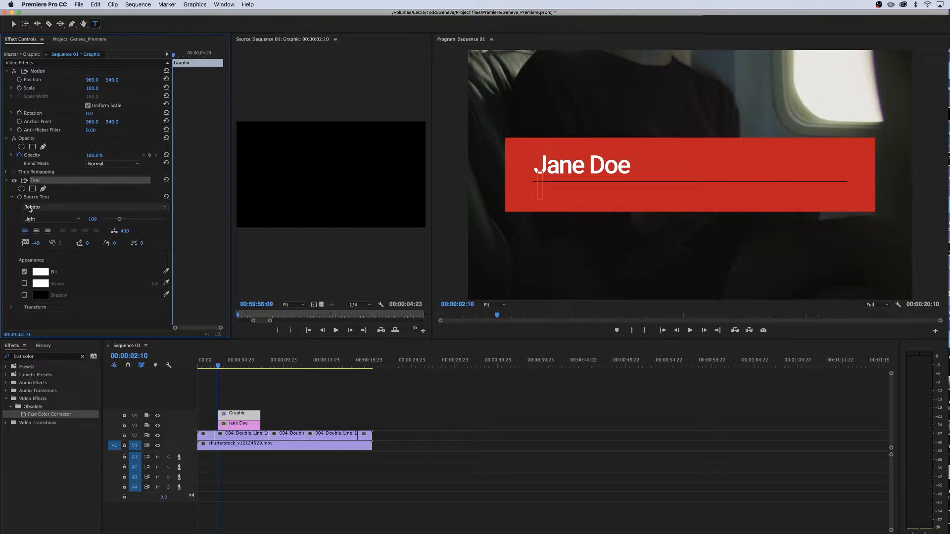
Set the new text's size to 60 and tracking to 0, and change its fill colour
{"action": "left_click", "coordinate": [92, 218]}
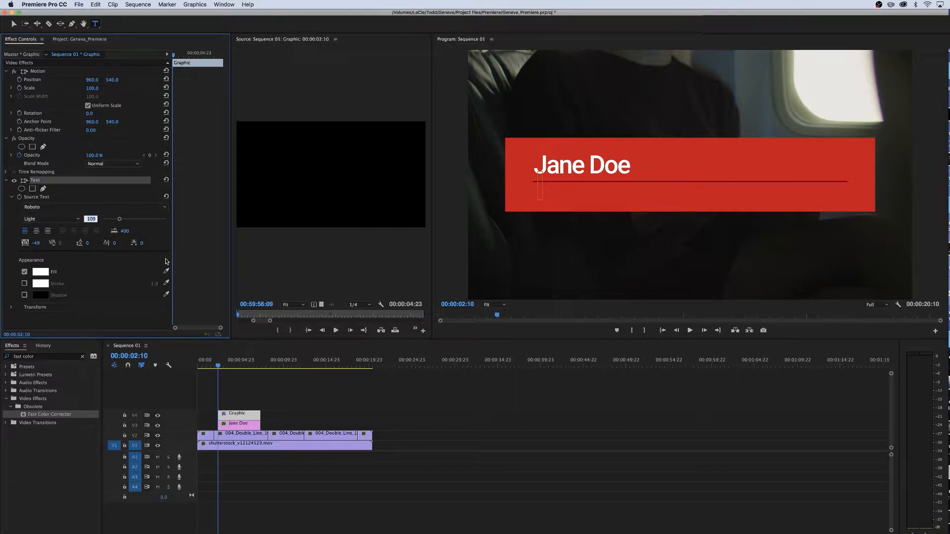
{"action": "type", "text": "60"}
{"action": "left_click", "coordinate": [39, 240]}
{"action": "type", "text": "0"}
{"action": "key", "text": "Return"}
{"action": "left_click", "coordinate": [41, 272]}
Enter the body text Geneva Swiss Style Corporate Video Pack below the title
{"action": "left_click", "coordinate": [597, 130]}
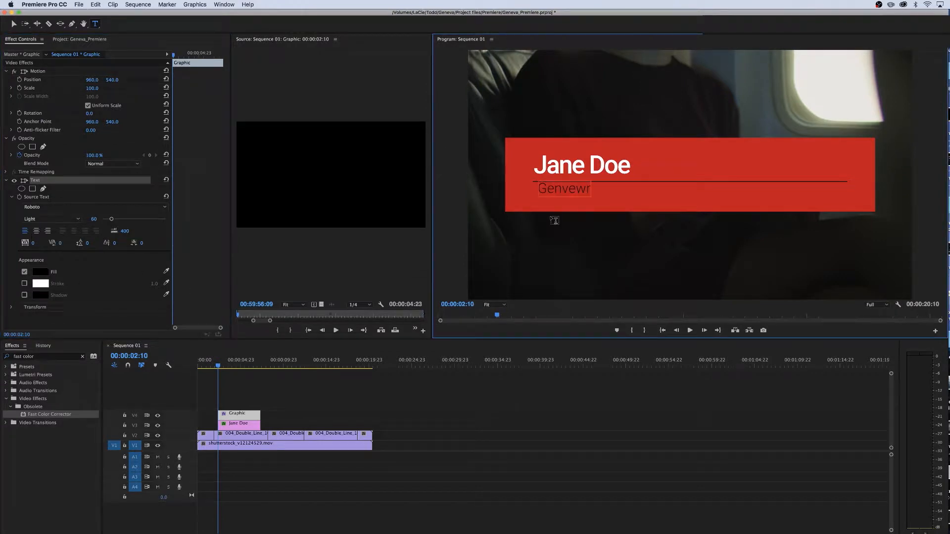
{"action": "key", "text": "BackSpace"}
{"action": "key", "text": "BackSpace"}
{"action": "key", "text": "BackSpace"}
{"action": "type", "text": "eva Swiss Style Corporate Video Pack"}
{"action": "left_click", "coordinate": [240, 414]}
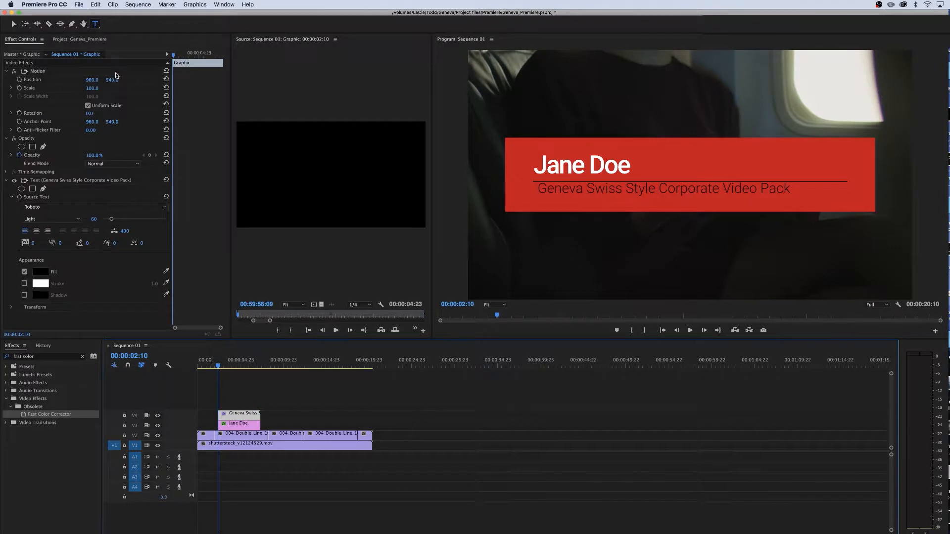
Nudge the body text's position and compare the layout with the guide's Style 2 Red overview page
{"action": "left_click_drag", "start_coordinate": [112, 80], "coordinate": [86, 80]}
{"action": "key", "text": "super+Tab"}
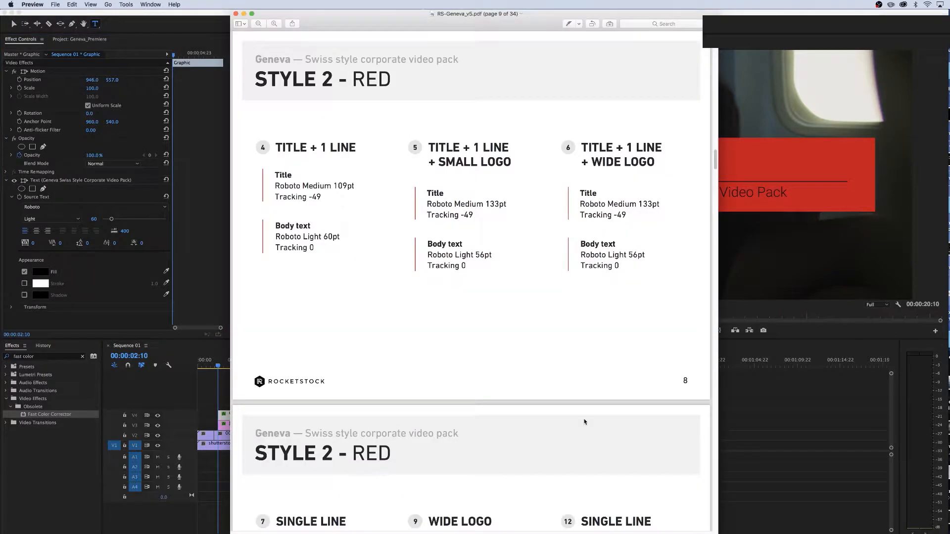
{"action": "scroll", "coordinate": [672, 109], "scroll_direction": "up", "scroll_amount": 15}
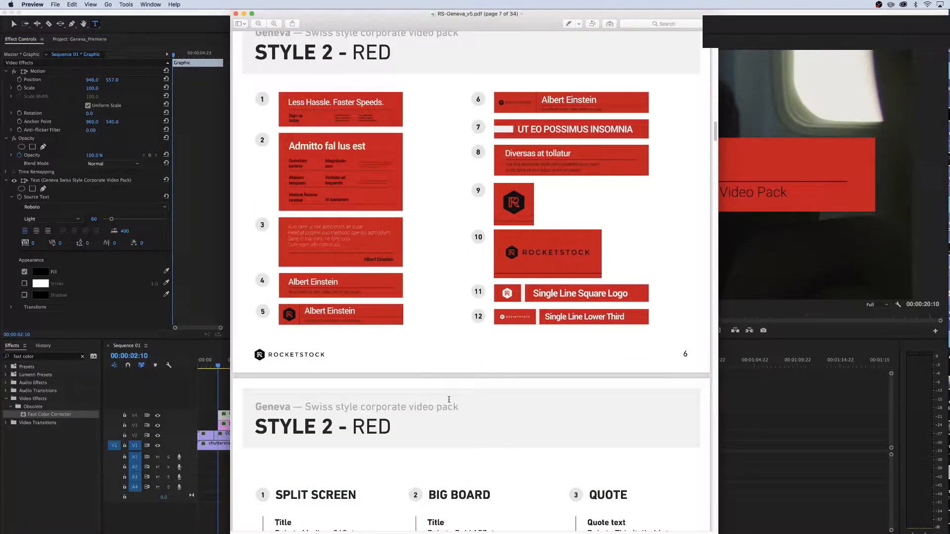
{"action": "key", "text": "super+Tab"}
Extend the start of both text clips toward the beginning of the sequence
{"action": "left_click", "coordinate": [417, 429]}
{"action": "mouse_move", "coordinate": [204, 366]}
{"action": "left_mouse_down"}
{"action": "mouse_move", "coordinate": [382, 372]}
{"action": "mouse_move", "coordinate": [207, 379]}
{"action": "left_mouse_up"}
{"action": "left_click_drag", "start_coordinate": [218, 415], "coordinate": [204, 417]}
{"action": "key", "text": "super+z"}
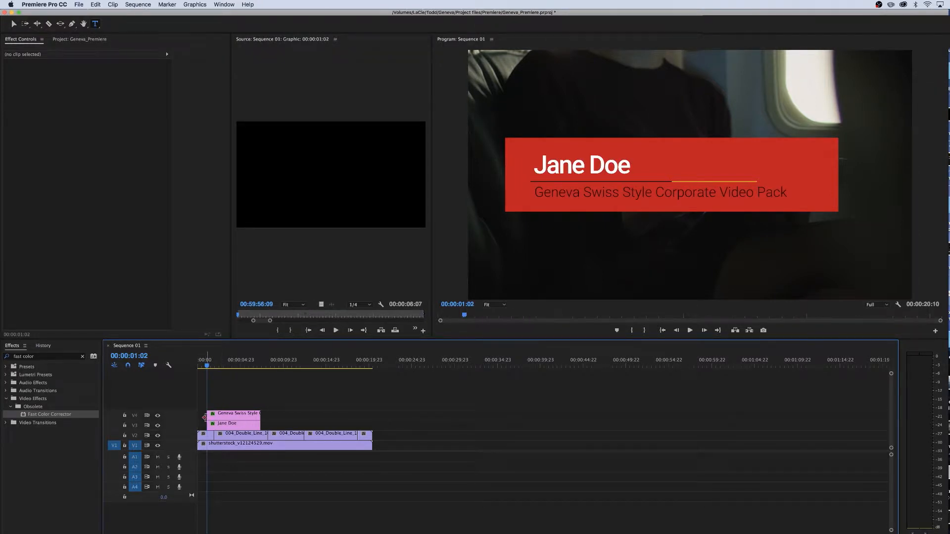
Apply default transitions to the start of the text clips
{"action": "right_click", "coordinate": [207, 419]}
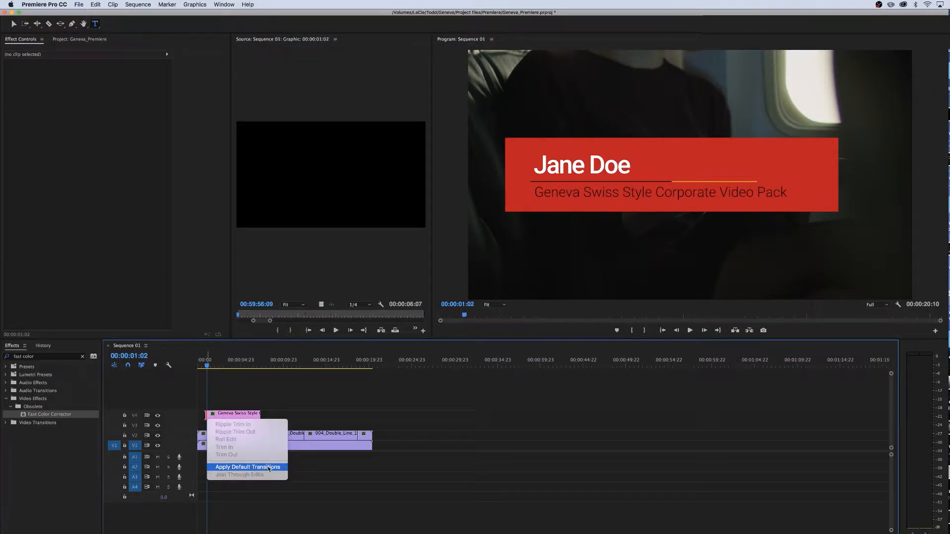
{"action": "left_click", "coordinate": [247, 467]}
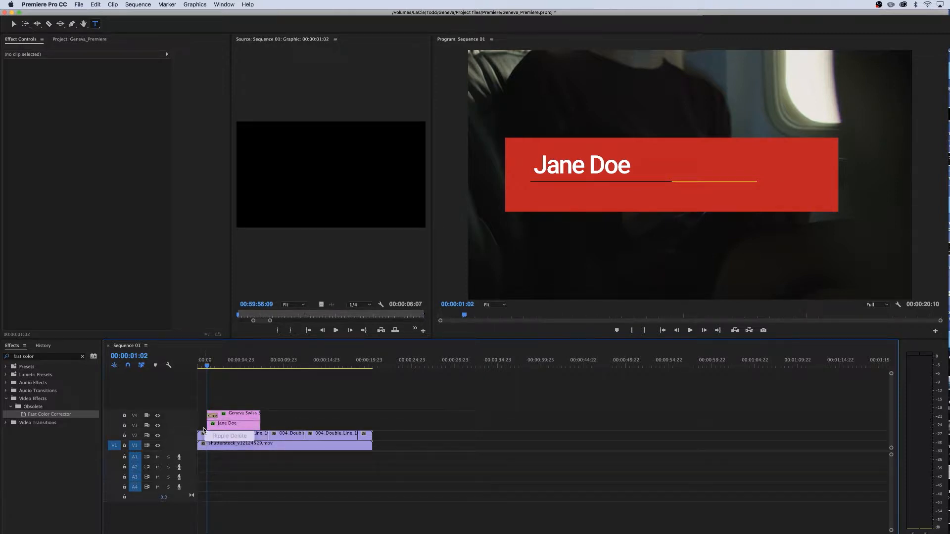
{"action": "right_click", "coordinate": [209, 430]}
{"action": "left_click", "coordinate": [221, 477]}
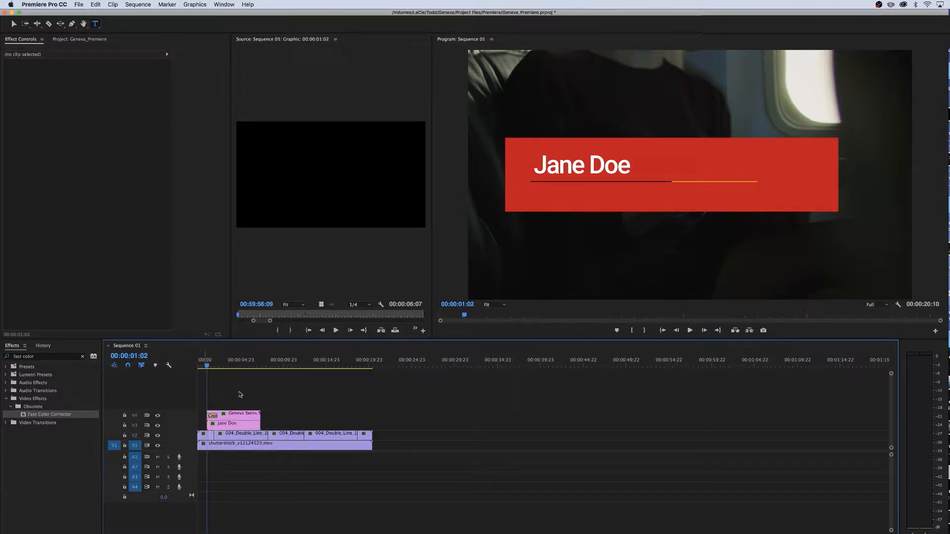
Extend the ends of the body text and title clips to near the end of the footage
{"action": "left_click", "coordinate": [207, 365]}
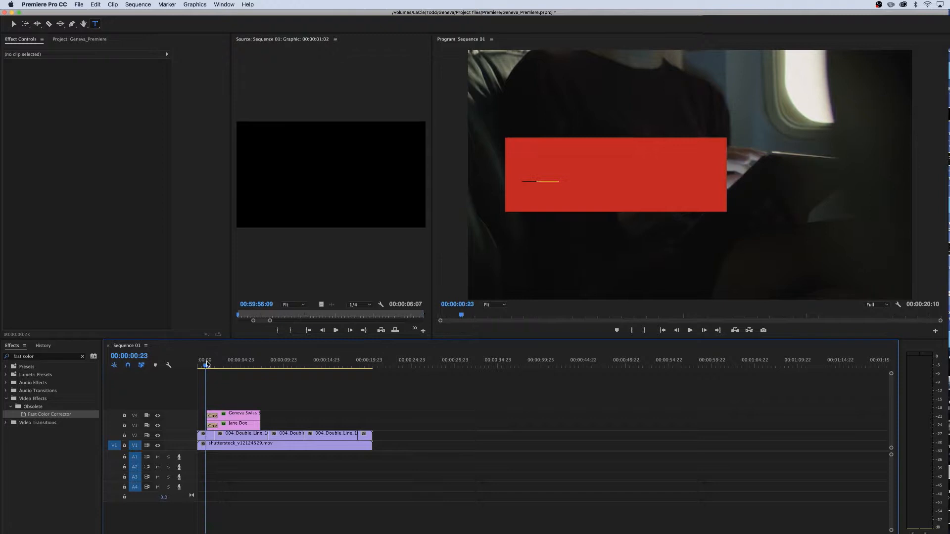
{"action": "left_click_drag", "start_coordinate": [207, 364], "coordinate": [246, 373]}
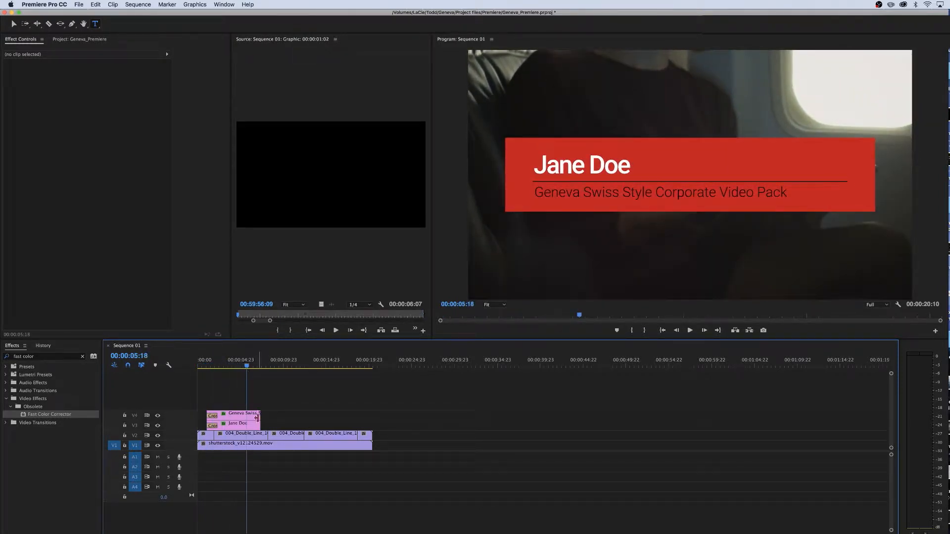
{"action": "left_click_drag", "start_coordinate": [260, 414], "coordinate": [352, 415]}
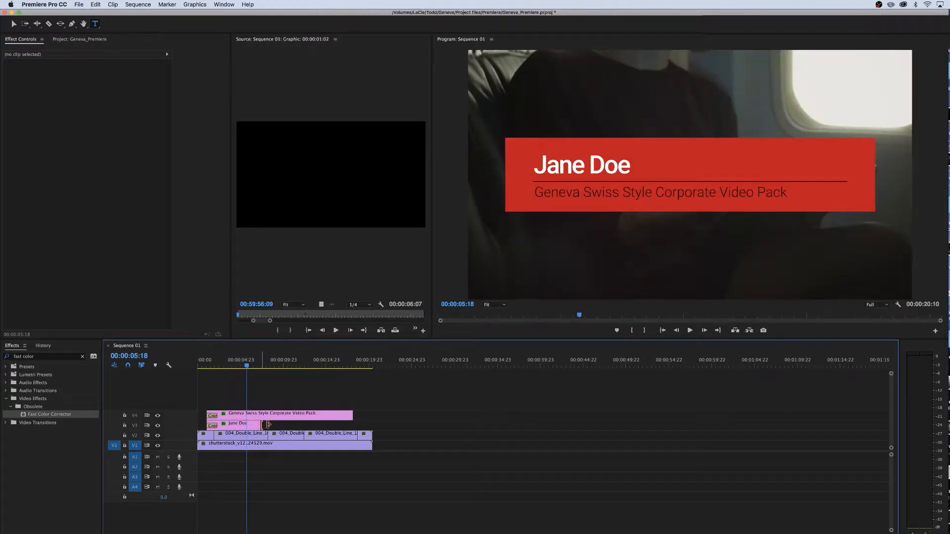
{"action": "left_click_drag", "start_coordinate": [260, 424], "coordinate": [352, 424]}
Apply default transitions to the ends of both text clips
{"action": "left_click", "coordinate": [347, 364]}
{"action": "left_click_drag", "start_coordinate": [349, 363], "coordinate": [361, 365]}
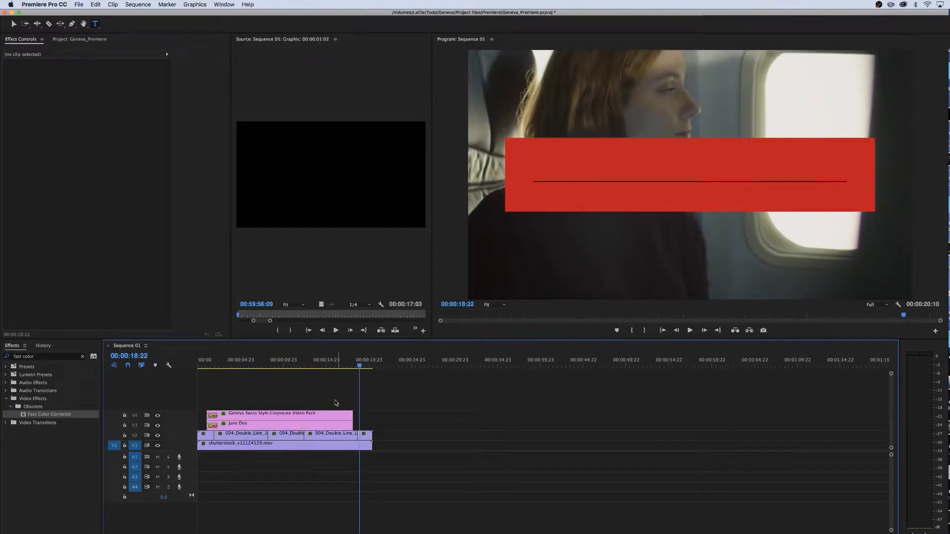
{"action": "left_click_drag", "start_coordinate": [351, 413], "coordinate": [359, 425]}
{"action": "right_click", "coordinate": [360, 417]}
{"action": "left_click", "coordinate": [395, 468]}
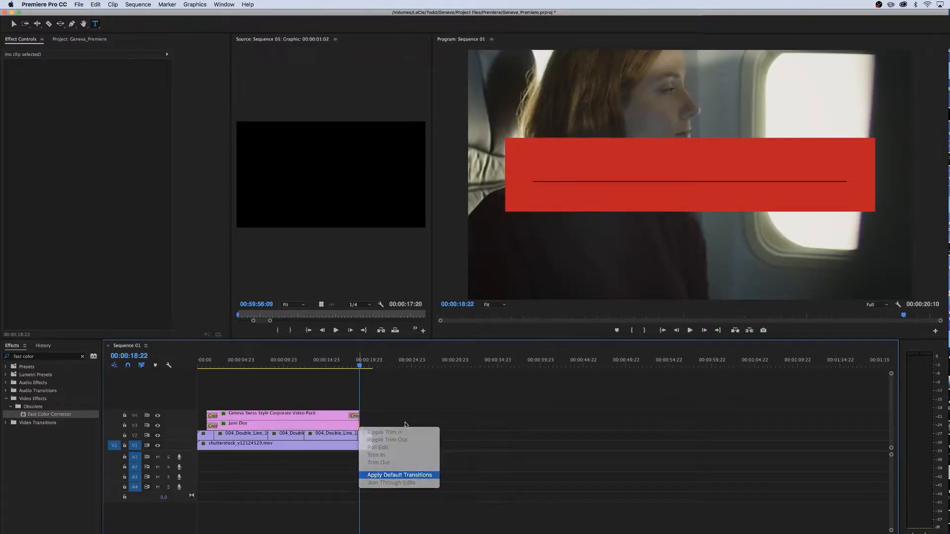
Nest the text and template clips into a sequence named Jane Doe Lower Third
{"action": "left_click_drag", "start_coordinate": [359, 365], "coordinate": [295, 405]}
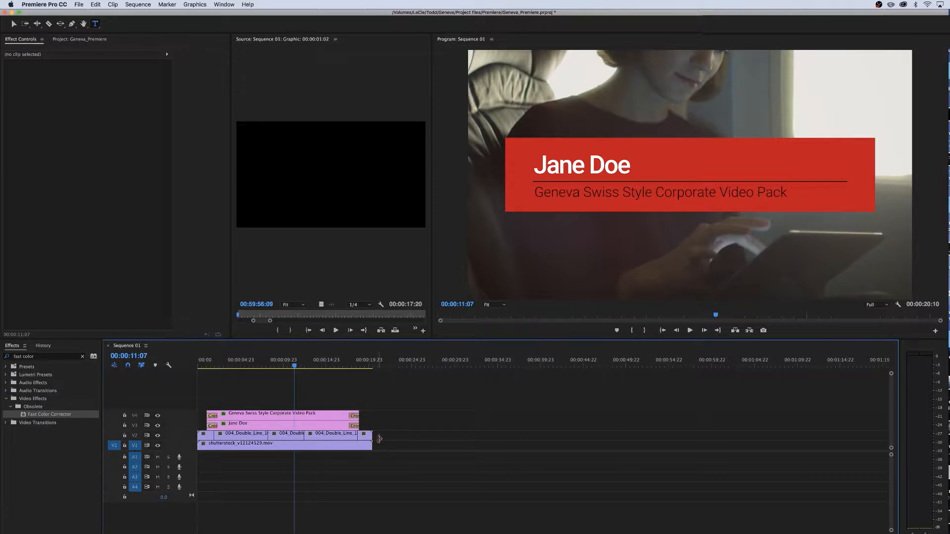
{"action": "left_click_drag", "start_coordinate": [440, 387], "coordinate": [286, 413]}
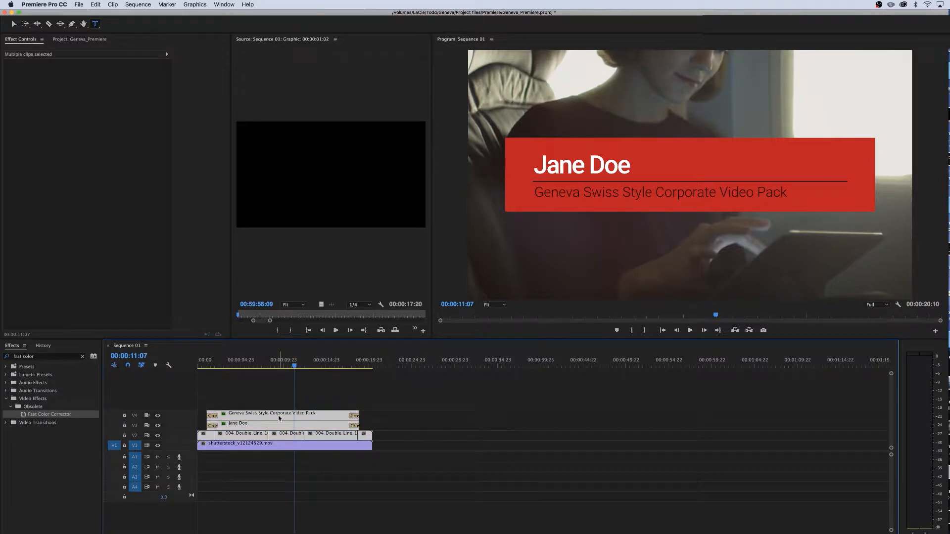
{"action": "right_click", "coordinate": [279, 418]}
{"action": "left_click", "coordinate": [323, 385]}
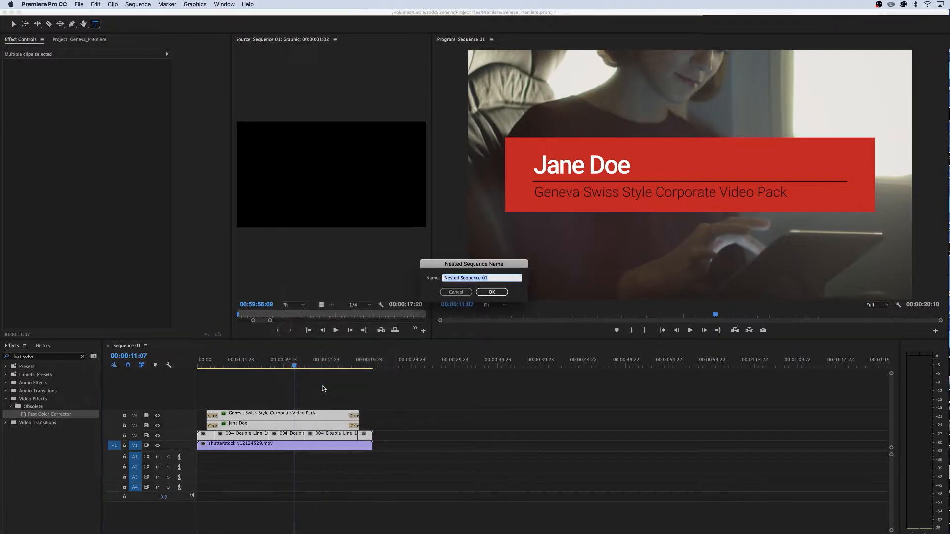
{"action": "type", "text": "Jane Doe Lower Third"}
{"action": "key", "text": "Return"}
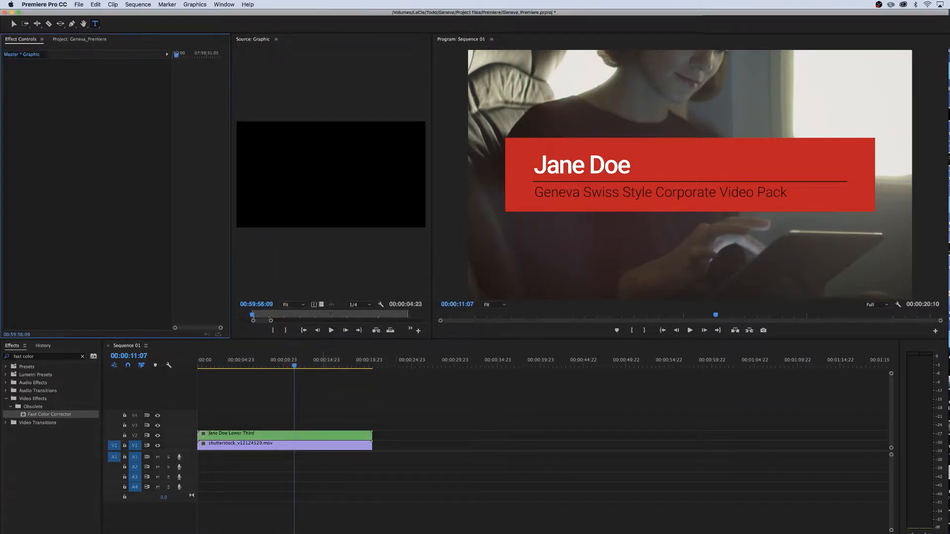
Scale the nested lower-third clip to 50
{"action": "left_click_drag", "start_coordinate": [296, 366], "coordinate": [252, 367]}
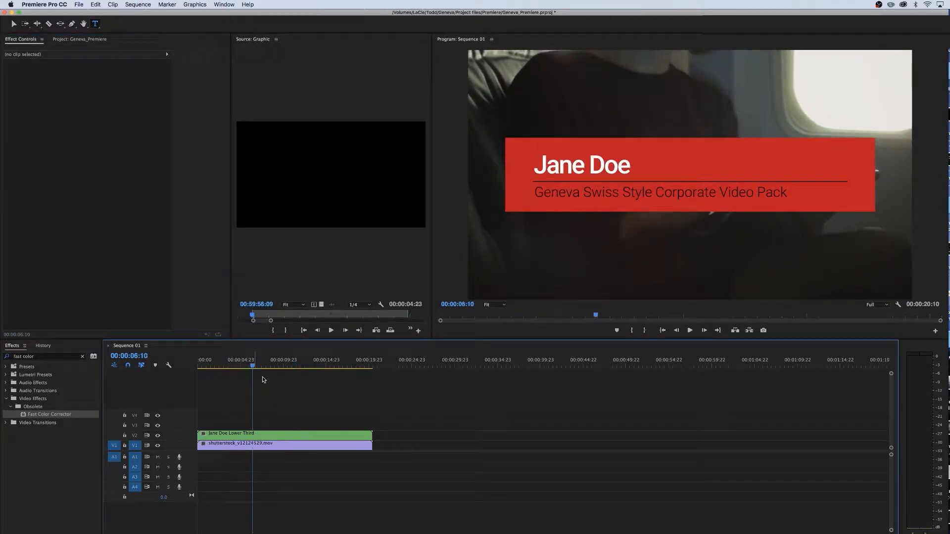
{"action": "left_click", "coordinate": [295, 435]}
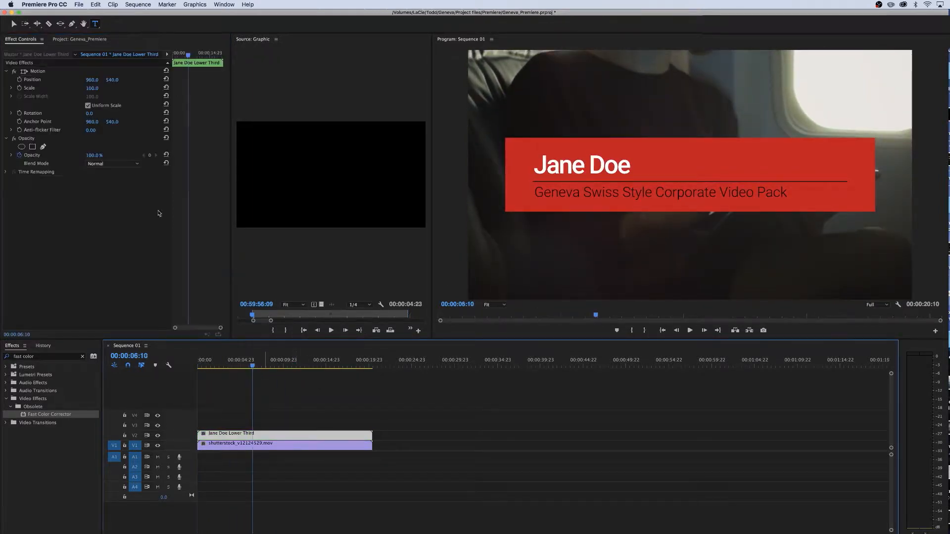
{"action": "left_click", "coordinate": [94, 88]}
{"action": "type", "text": "50"}
{"action": "key", "text": "Return"}
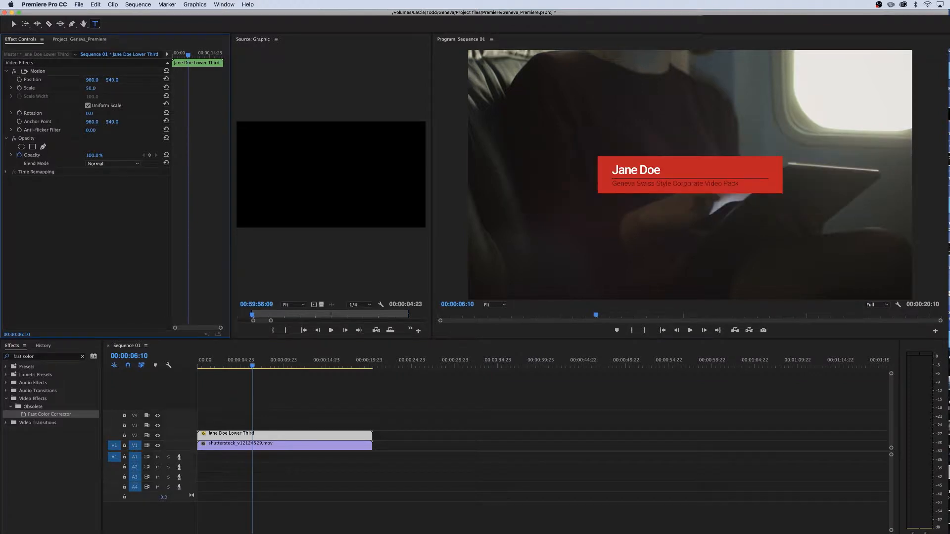
Move the scaled lower third down and to the left in the frame using its Motion handles
{"action": "left_click", "coordinate": [388, 412]}
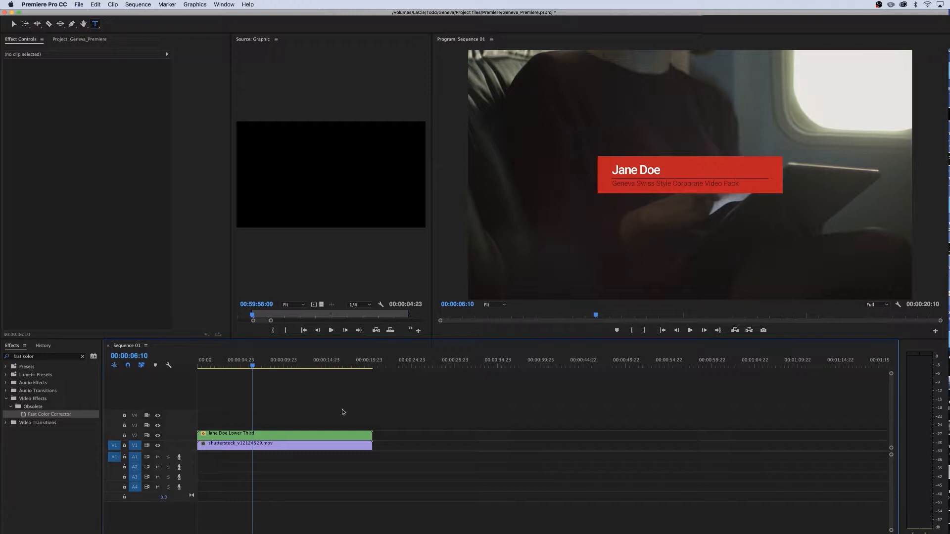
{"action": "left_click", "coordinate": [280, 434]}
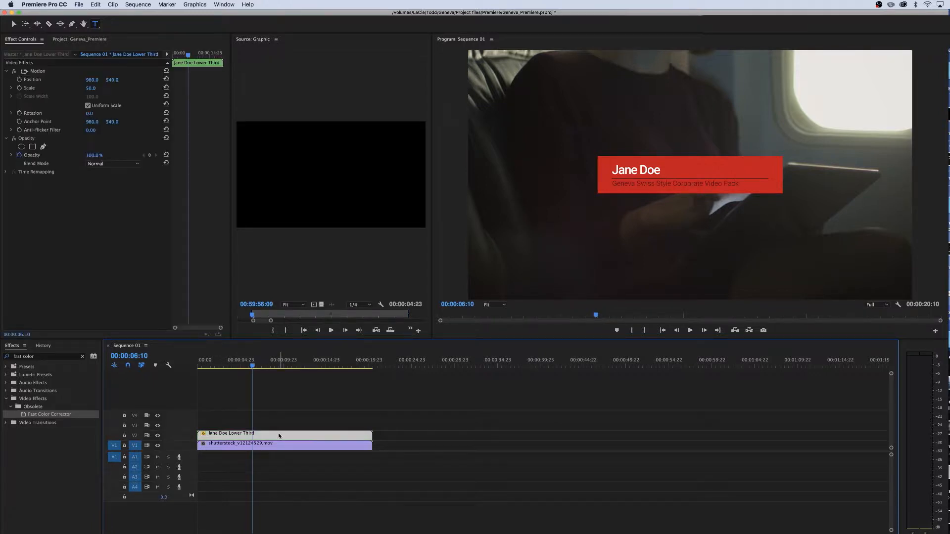
{"action": "left_click", "coordinate": [294, 415]}
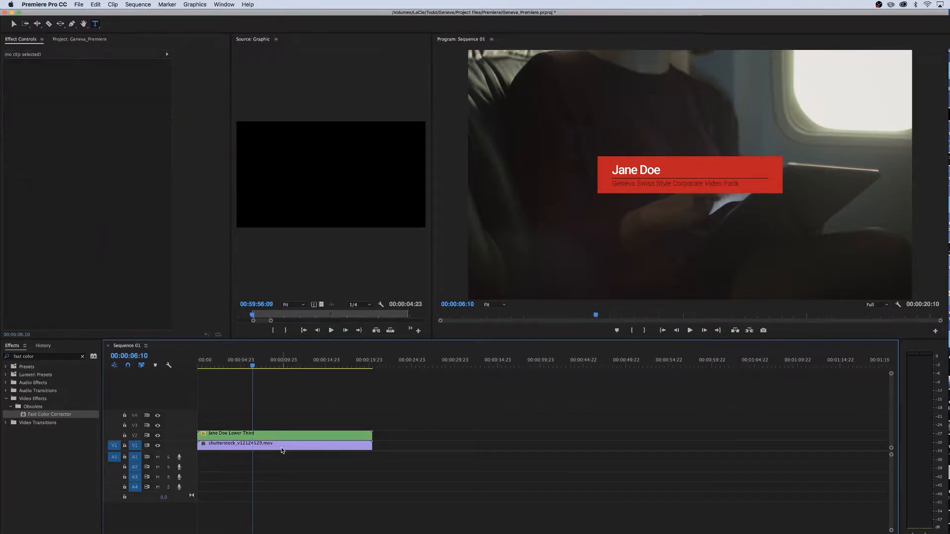
{"action": "left_click", "coordinate": [275, 438]}
{"action": "left_click", "coordinate": [37, 72]}
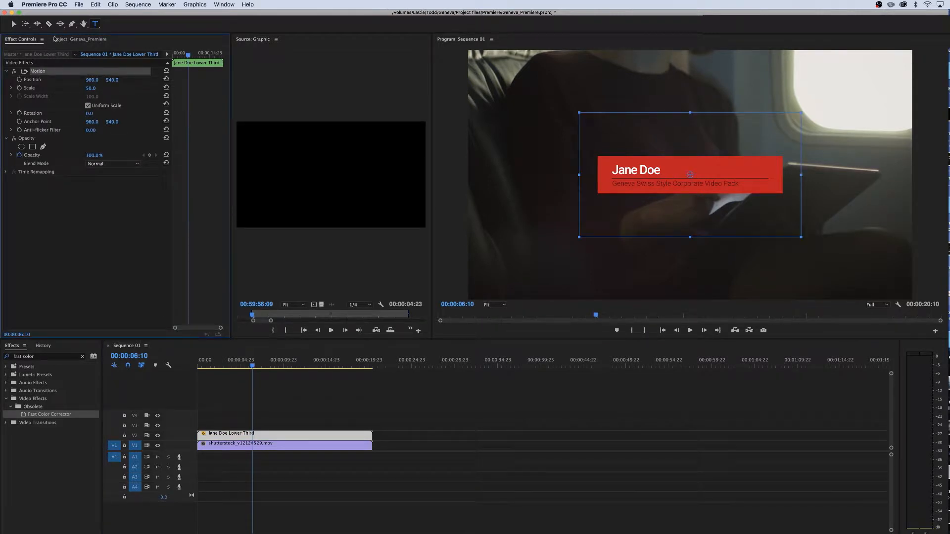
{"action": "left_click", "coordinate": [14, 24]}
{"action": "left_click_drag", "start_coordinate": [653, 183], "coordinate": [563, 253]}
{"action": "left_click_drag", "start_coordinate": [253, 366], "coordinate": [353, 367]}
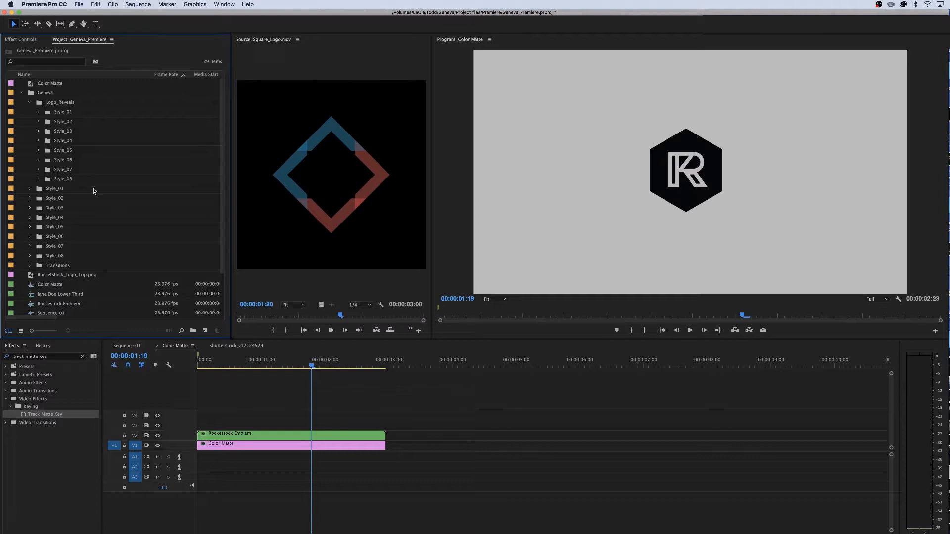
Browse the Logo_Reveals style folders in the project and preview the Wide_Logo clip
{"action": "left_click", "coordinate": [38, 131]}
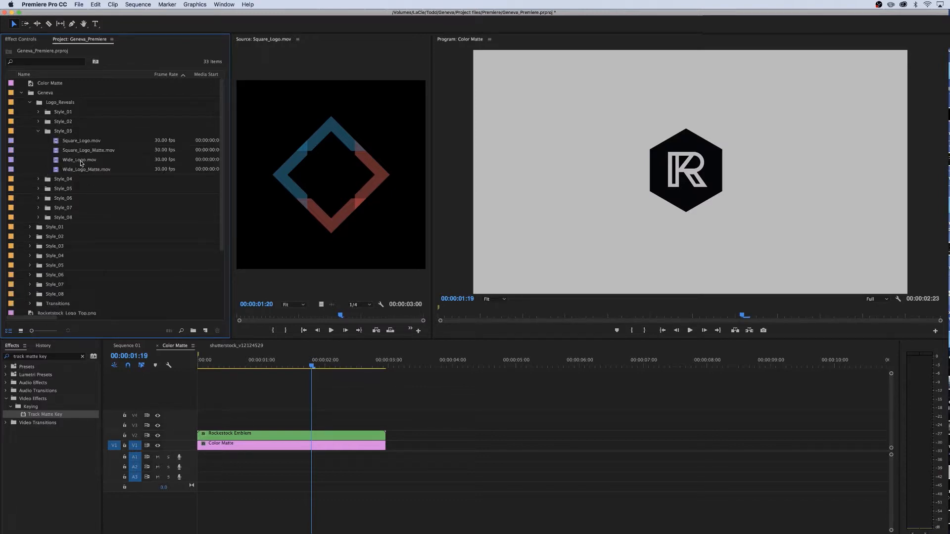
{"action": "double_click", "coordinate": [57, 163]}
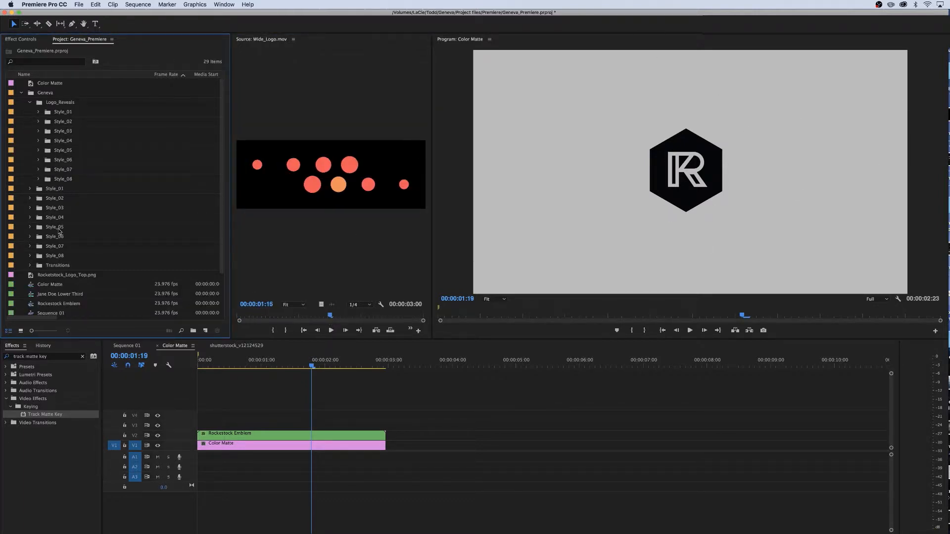
{"action": "left_click", "coordinate": [38, 151]}
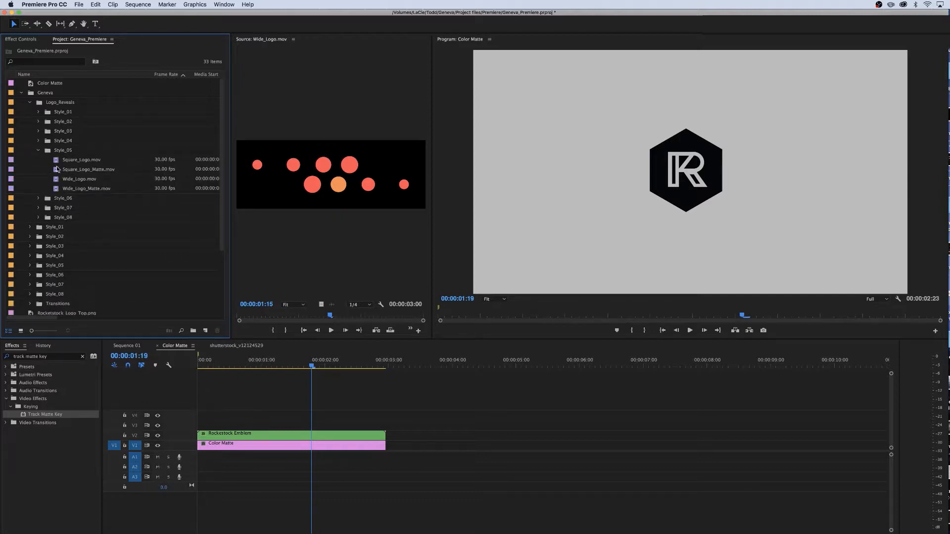
{"action": "left_click", "coordinate": [38, 150]}
Preview the Style_03 Square_Logo clip and add Square_Logo_Matte.mov to track V3 of the Color Matte sequence
{"action": "left_click", "coordinate": [39, 132]}
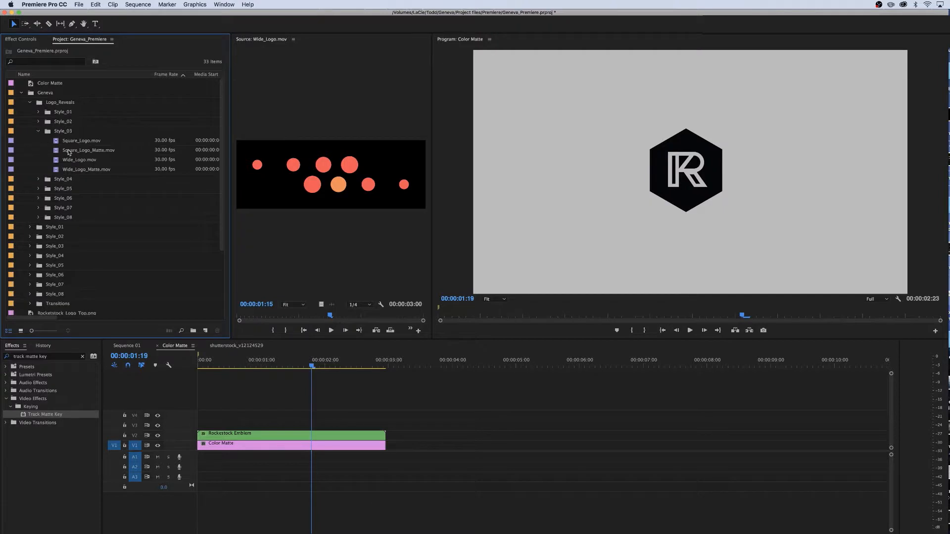
{"action": "double_click", "coordinate": [58, 149]}
{"action": "left_click_drag", "start_coordinate": [255, 318], "coordinate": [270, 315]}
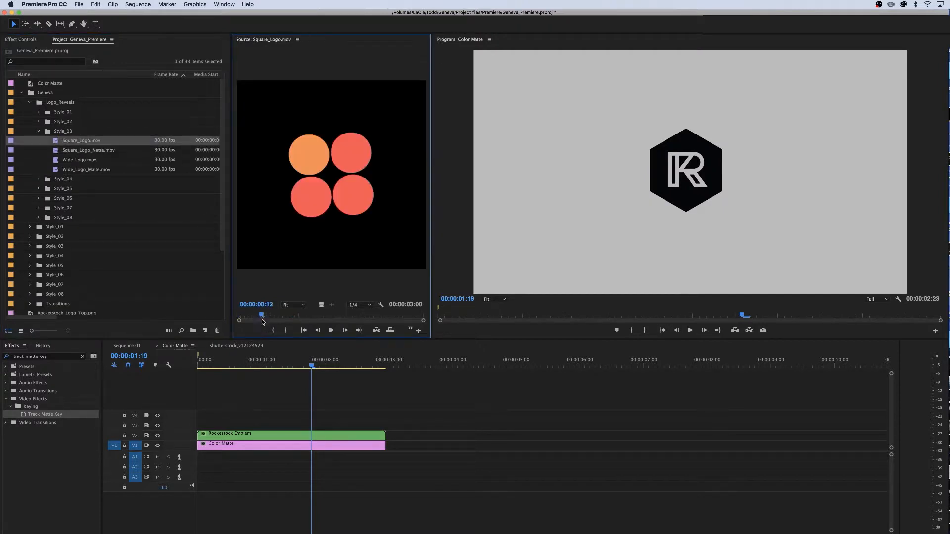
{"action": "left_click_drag", "start_coordinate": [262, 317], "coordinate": [326, 317]}
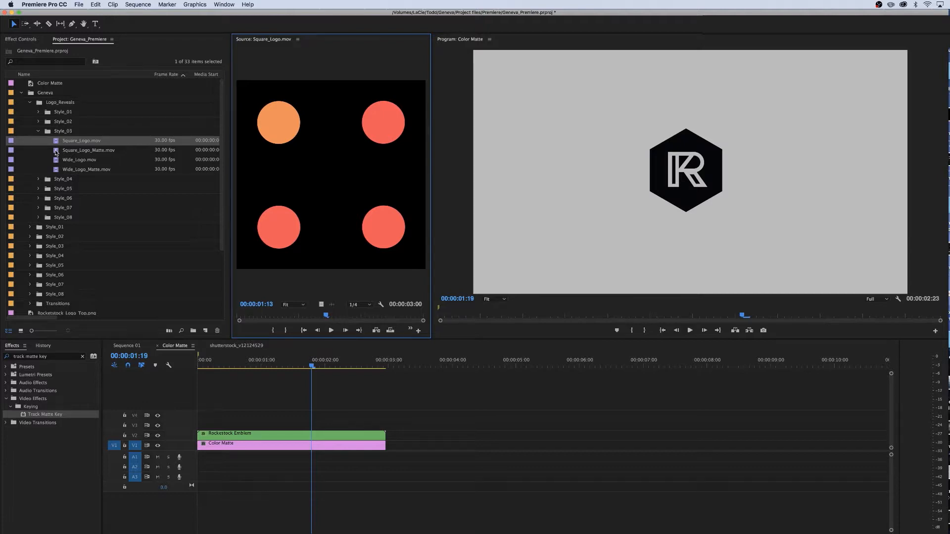
{"action": "left_click_drag", "start_coordinate": [56, 152], "coordinate": [301, 403]}
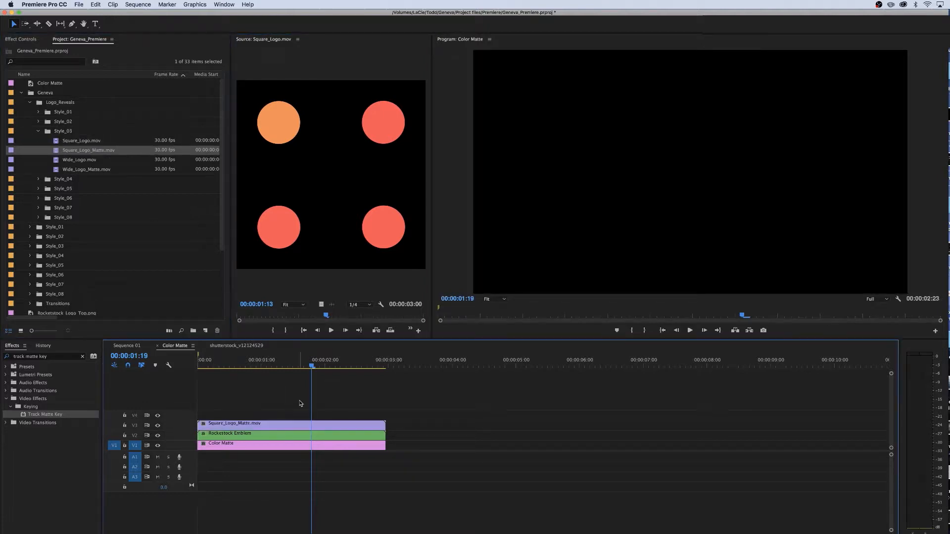
Scale the Square_Logo_Matte clip on track V3 to 37
{"action": "mouse_move", "coordinate": [280, 367]}
{"action": "left_mouse_down"}
{"action": "mouse_move", "coordinate": [318, 374]}
{"action": "mouse_move", "coordinate": [277, 378]}
{"action": "mouse_move", "coordinate": [287, 379]}
{"action": "left_mouse_up"}
{"action": "left_click", "coordinate": [287, 424]}
{"action": "left_click_drag", "start_coordinate": [94, 89], "coordinate": [63, 89]}
{"action": "mouse_move", "coordinate": [290, 369]}
{"action": "left_mouse_down"}
{"action": "mouse_move", "coordinate": [271, 369]}
{"action": "mouse_move", "coordinate": [295, 368]}
{"action": "mouse_move", "coordinate": [289, 374]}
{"action": "mouse_move", "coordinate": [291, 365]}
{"action": "left_mouse_up"}
{"action": "left_click", "coordinate": [298, 384]}
{"action": "left_click", "coordinate": [292, 426]}
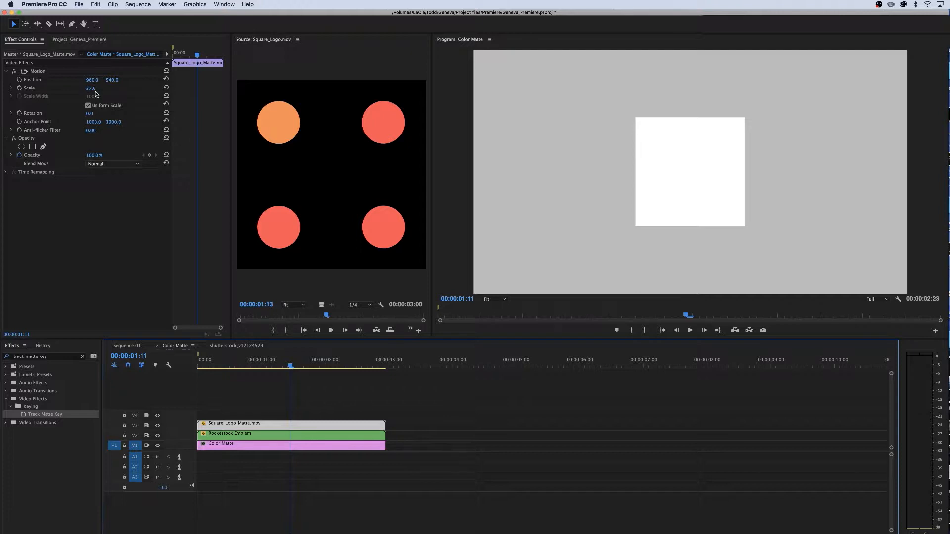
Add Square_Logo.mov to track V4 above the matte and set its scale to 37
{"action": "left_click", "coordinate": [82, 39]}
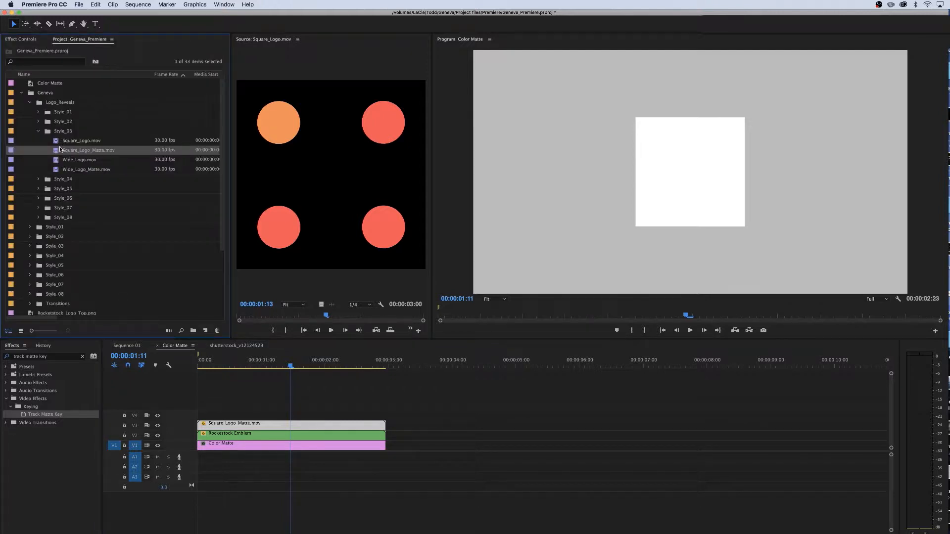
{"action": "left_click_drag", "start_coordinate": [58, 143], "coordinate": [199, 420]}
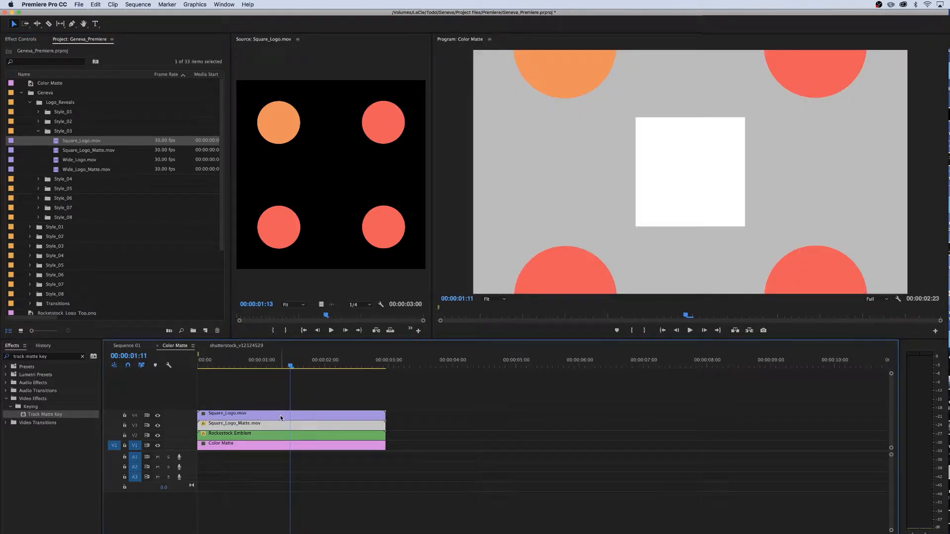
{"action": "left_click", "coordinate": [278, 415]}
{"action": "left_click", "coordinate": [17, 42]}
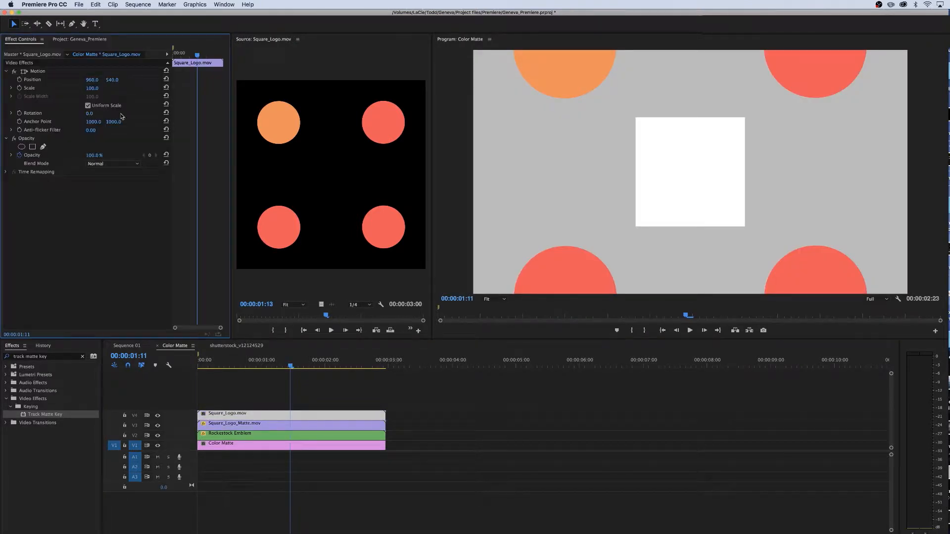
{"action": "left_click", "coordinate": [96, 87]}
{"action": "type", "text": "37"}
{"action": "mouse_move", "coordinate": [290, 367]}
{"action": "left_mouse_down"}
{"action": "mouse_move", "coordinate": [281, 376]}
{"action": "mouse_move", "coordinate": [326, 377]}
{"action": "mouse_move", "coordinate": [274, 374]}
{"action": "mouse_move", "coordinate": [296, 372]}
{"action": "left_mouse_up"}
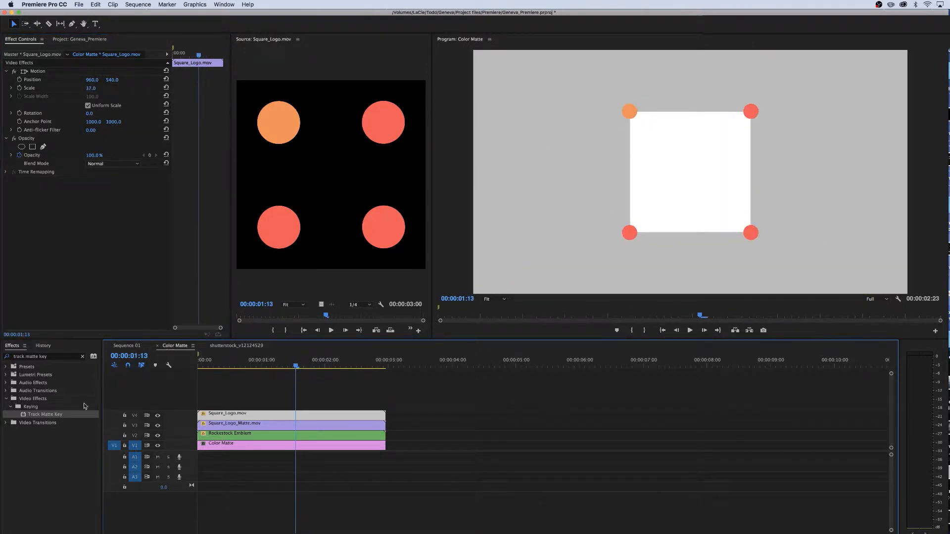
Search the effects for track matte key and apply Track Matte Key to the Rockstock Emblem clip on V2
{"action": "left_click", "coordinate": [82, 356]}
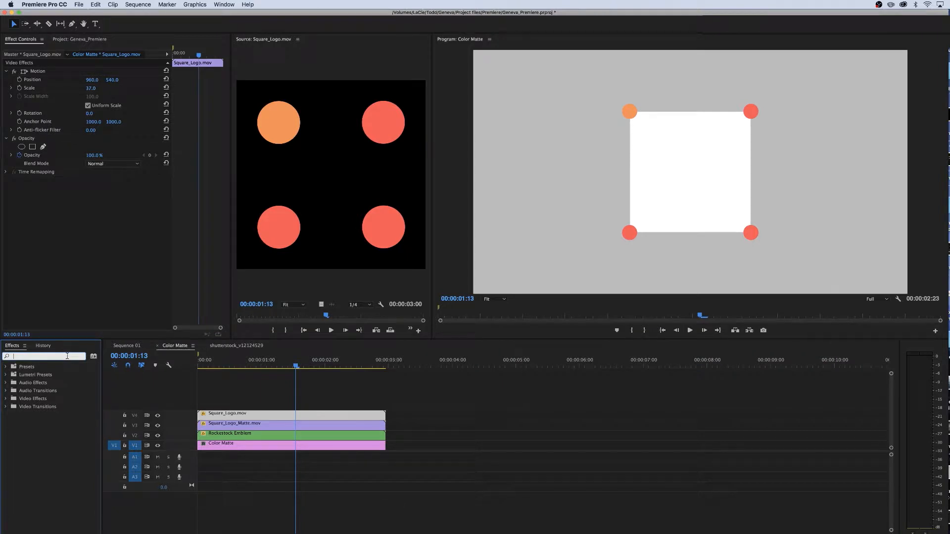
{"action": "type", "text": "track "}
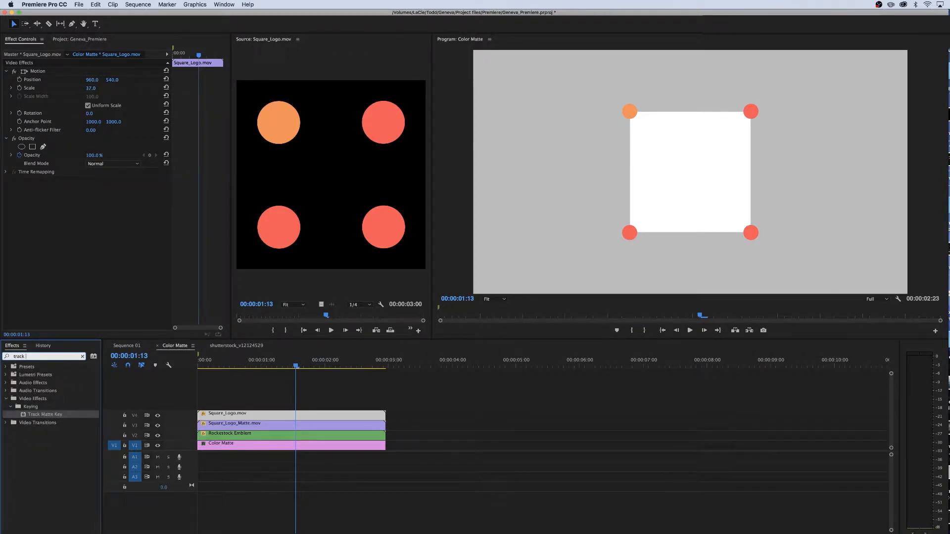
{"action": "type", "text": "matte ke"}
{"action": "type", "text": "y"}
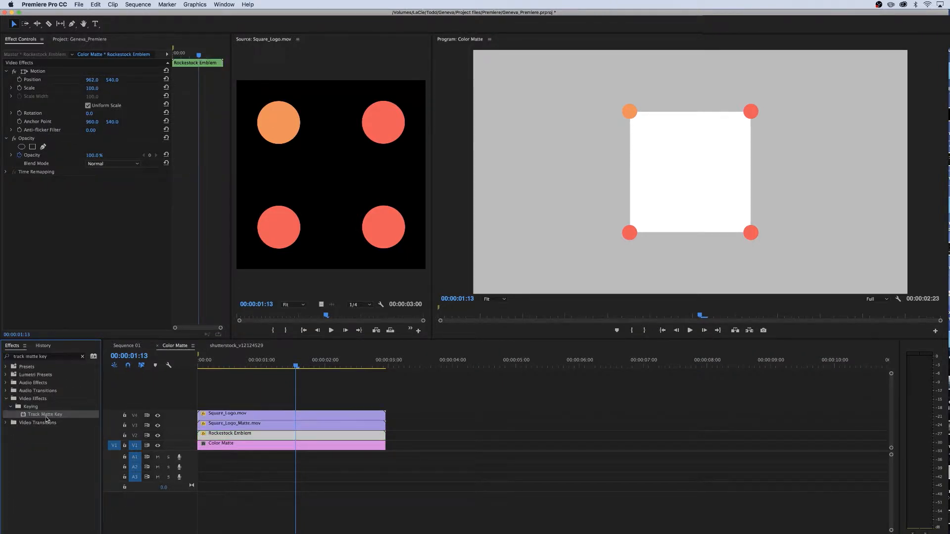
{"action": "left_click_drag", "start_coordinate": [58, 415], "coordinate": [241, 437]}
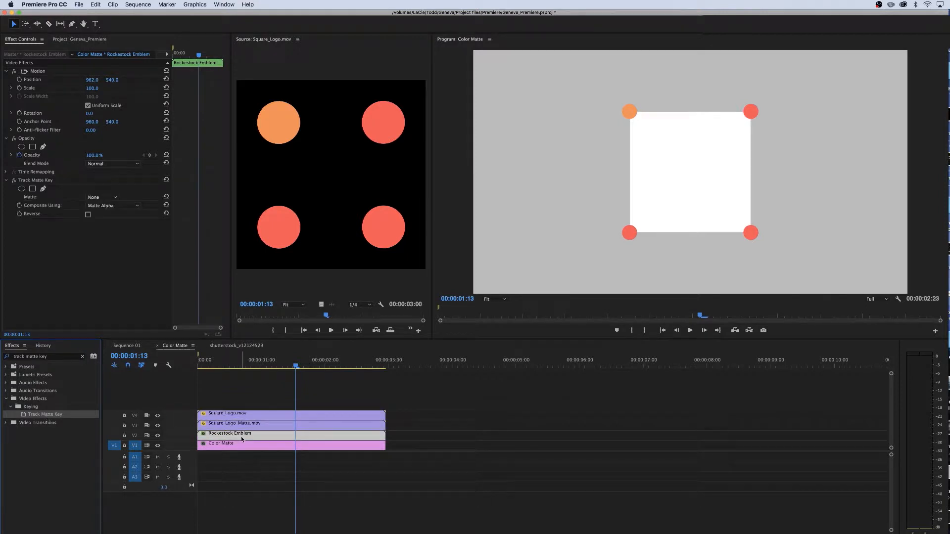
Set the emblem's Track Matte Key matte to Video 3
{"action": "left_click", "coordinate": [97, 198]}
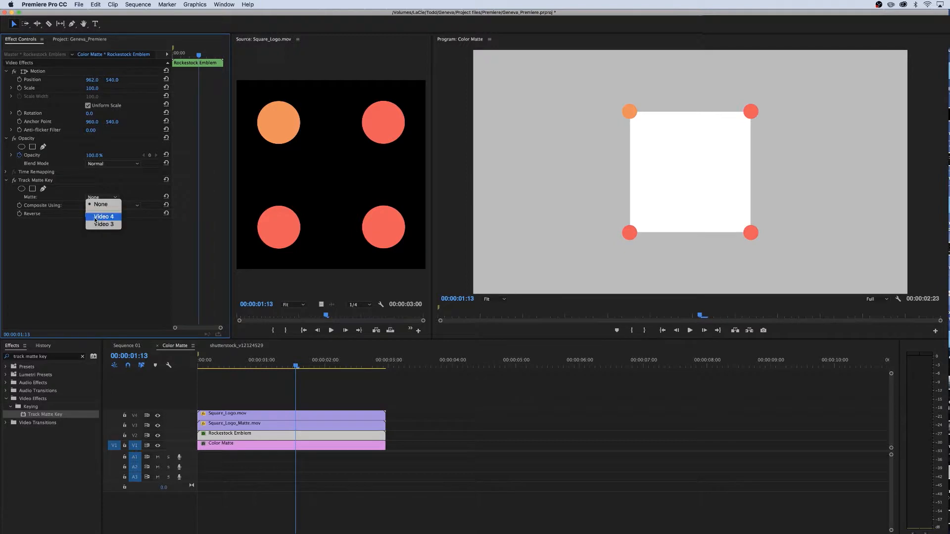
{"action": "left_click", "coordinate": [99, 260]}
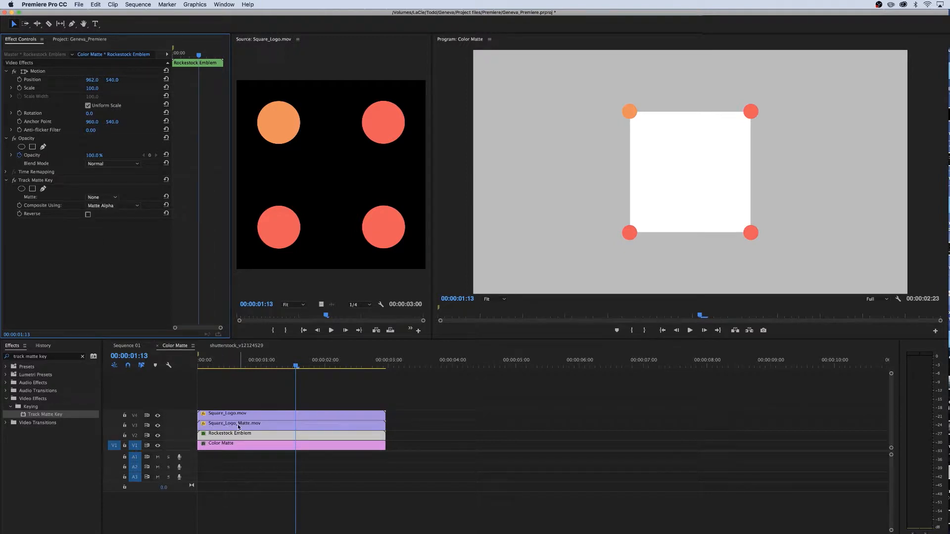
{"action": "left_click", "coordinate": [101, 197]}
{"action": "left_click", "coordinate": [103, 224]}
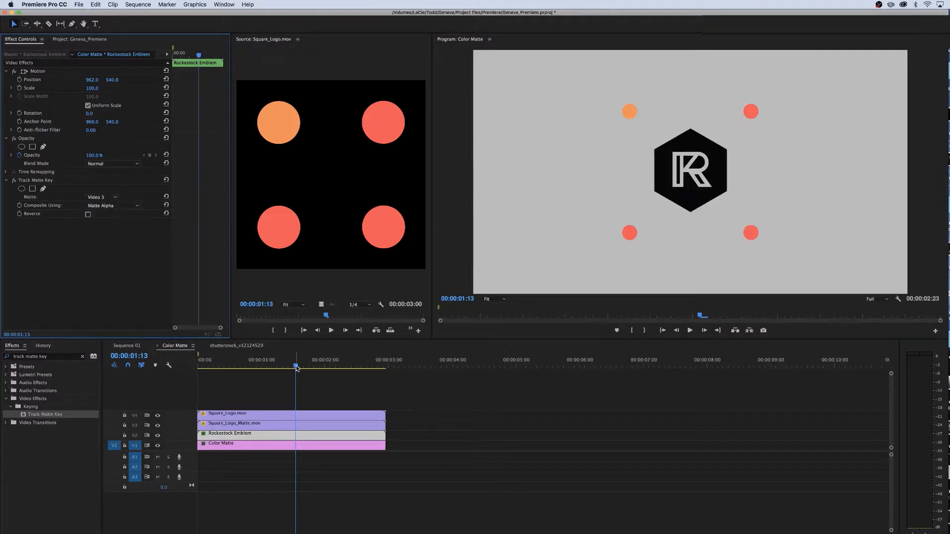
{"action": "mouse_move", "coordinate": [295, 366]}
{"action": "left_mouse_down"}
{"action": "mouse_move", "coordinate": [311, 366]}
{"action": "mouse_move", "coordinate": [248, 366]}
{"action": "mouse_move", "coordinate": [308, 365]}
{"action": "left_mouse_up"}
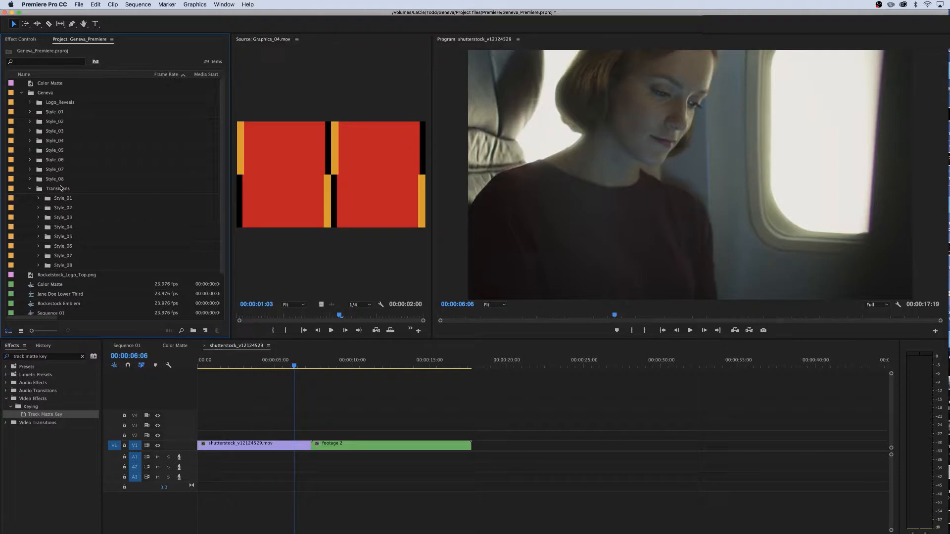
Open Graphics_04.mov from the Transitions Style_02 folder in the Source Monitor
{"action": "left_click", "coordinate": [271, 367]}
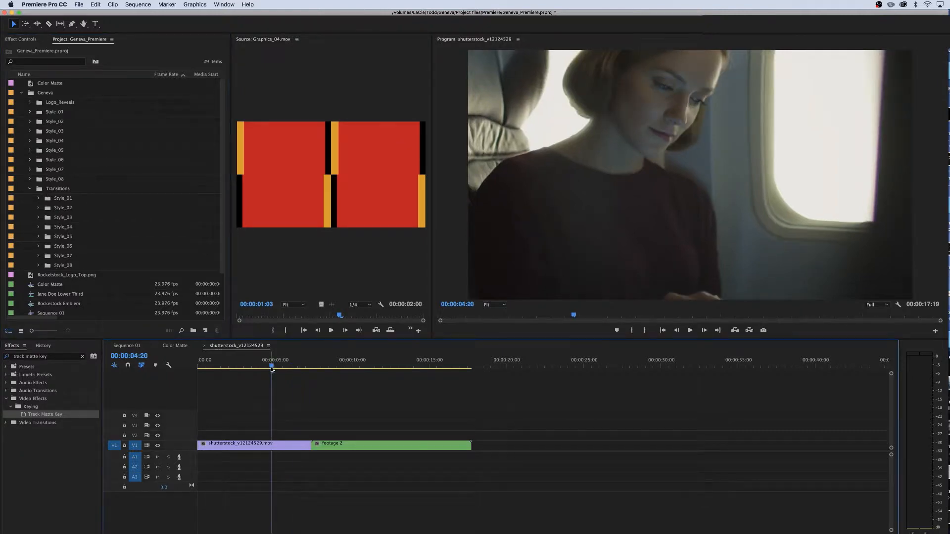
{"action": "left_click_drag", "start_coordinate": [272, 368], "coordinate": [295, 378]}
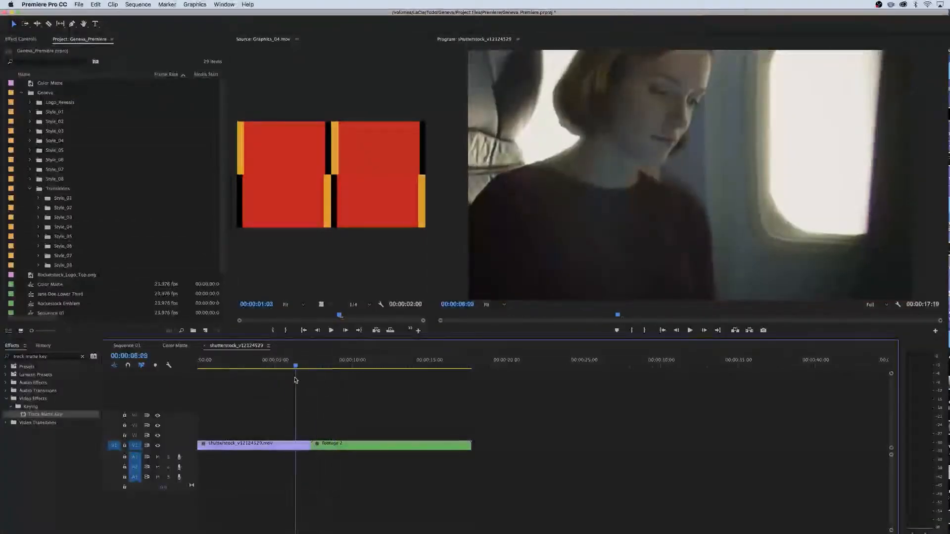
{"action": "left_click", "coordinate": [38, 208]}
{"action": "scroll", "coordinate": [93, 269], "scroll_direction": "down", "scroll_amount": 3}
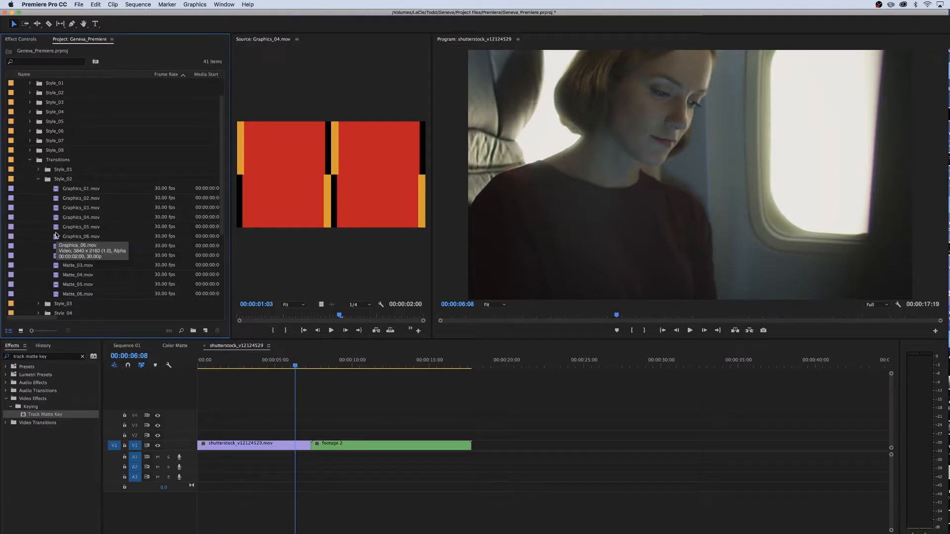
{"action": "double_click", "coordinate": [55, 200]}
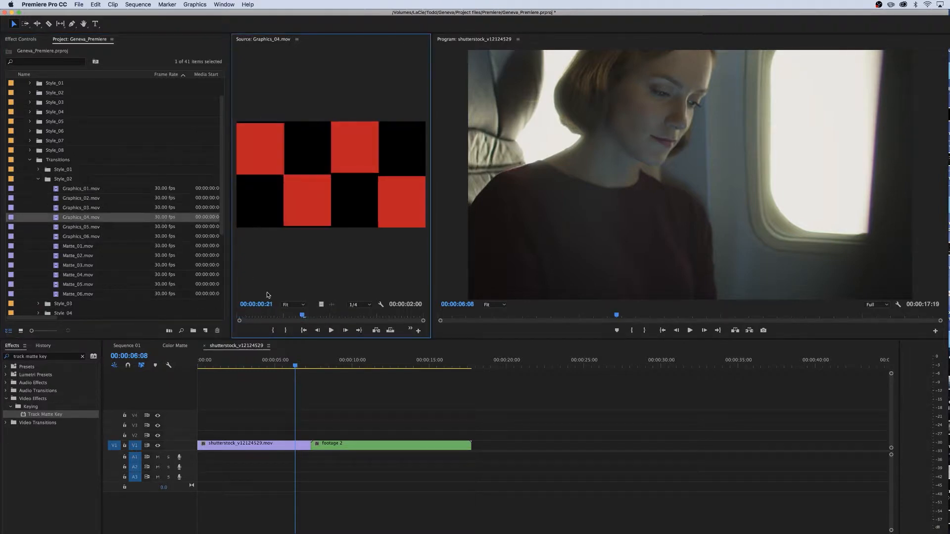
Place Graphics_04.mov on track V2 over the cut between the two footage clips
{"action": "mouse_move", "coordinate": [305, 344]}
{"action": "left_mouse_down"}
{"action": "mouse_move", "coordinate": [312, 390]}
{"action": "mouse_move", "coordinate": [310, 362]}
{"action": "left_mouse_up"}
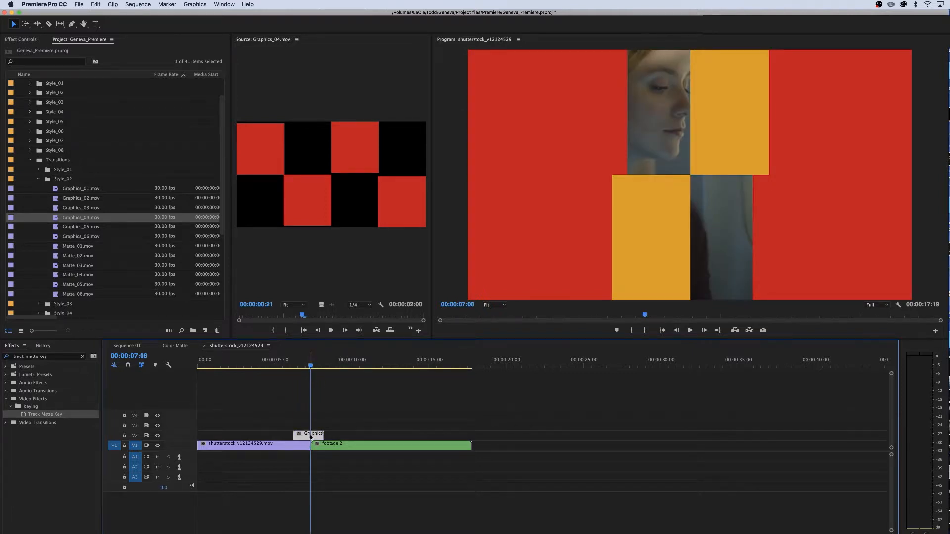
{"action": "left_click_drag", "start_coordinate": [310, 436], "coordinate": [307, 437]}
{"action": "left_click", "coordinate": [351, 426]}
{"action": "left_click", "coordinate": [304, 365]}
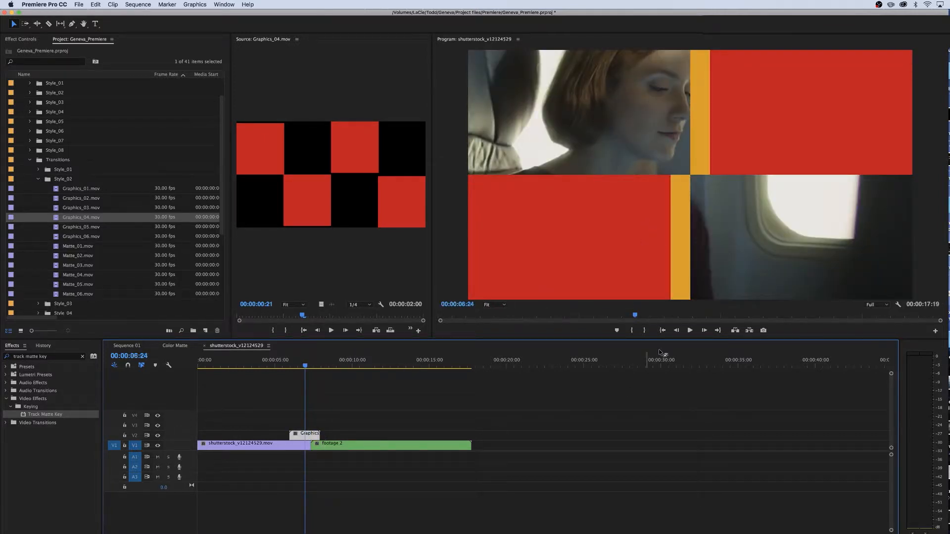
Scale the Graphics_04 clip to frame size
{"action": "right_click", "coordinate": [311, 438]}
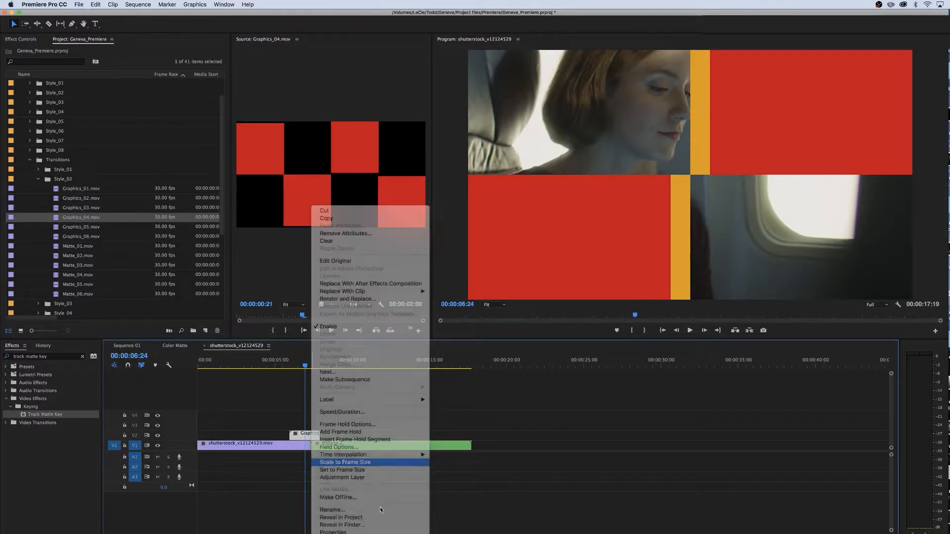
{"action": "left_click_drag", "start_coordinate": [302, 367], "coordinate": [315, 371]}
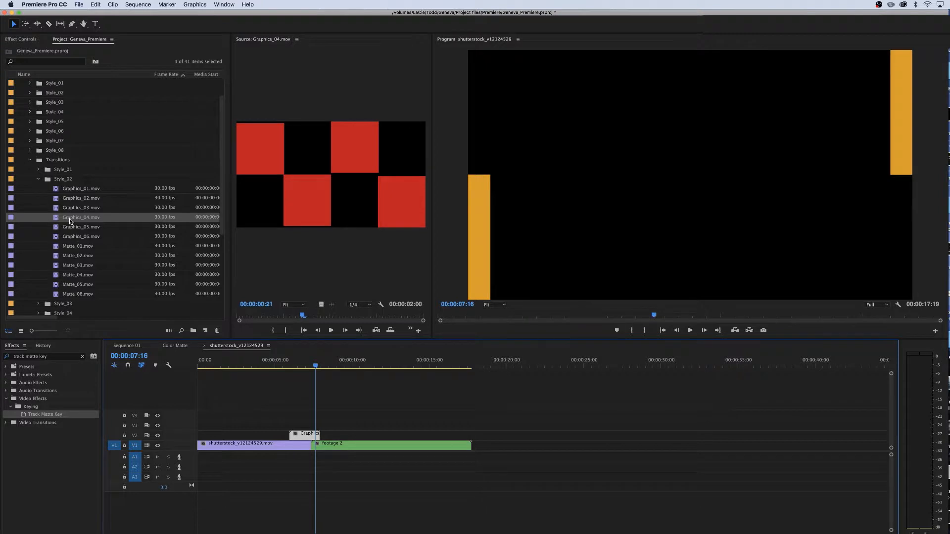
Add Matte_04.mov to track V3 above the graphics clip and scale it to frame size
{"action": "left_click", "coordinate": [57, 275]}
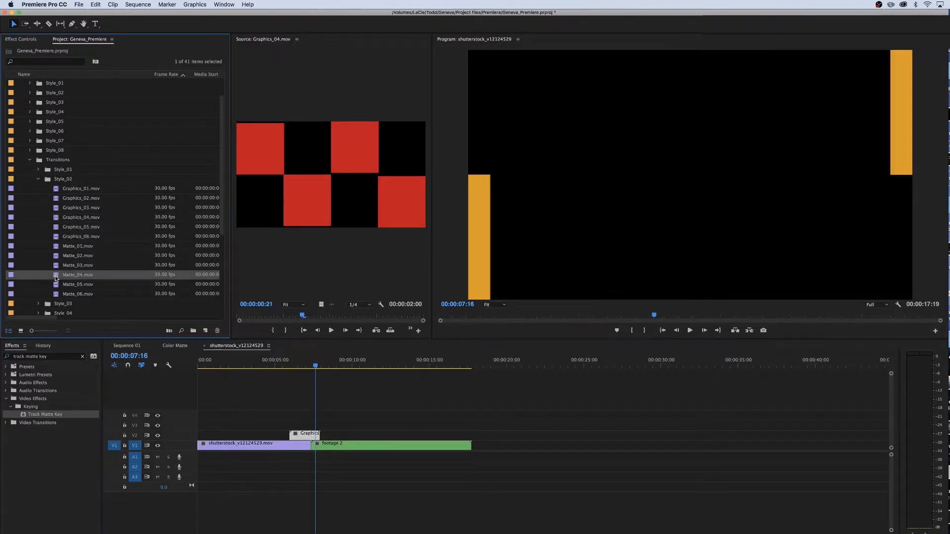
{"action": "left_click_drag", "start_coordinate": [106, 299], "coordinate": [294, 428]}
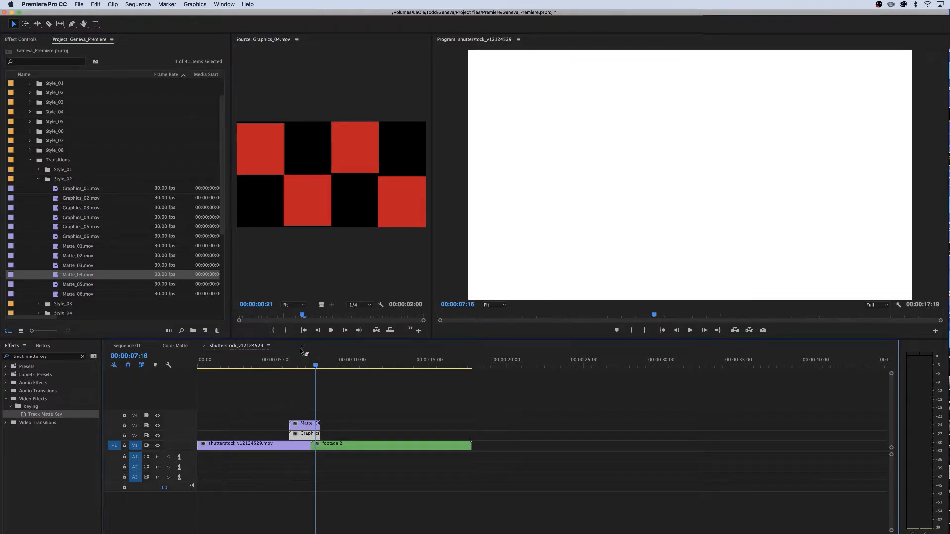
{"action": "right_click", "coordinate": [307, 426]}
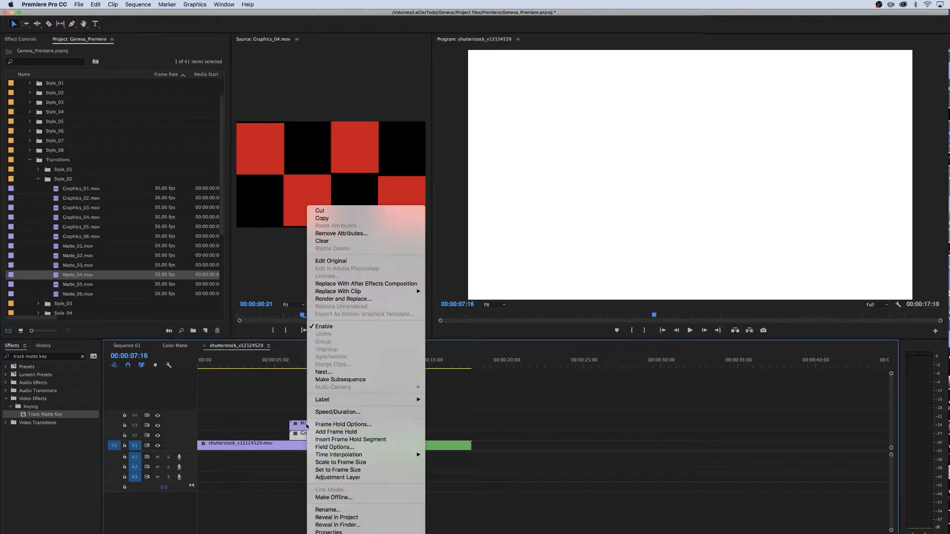
{"action": "left_click", "coordinate": [341, 463]}
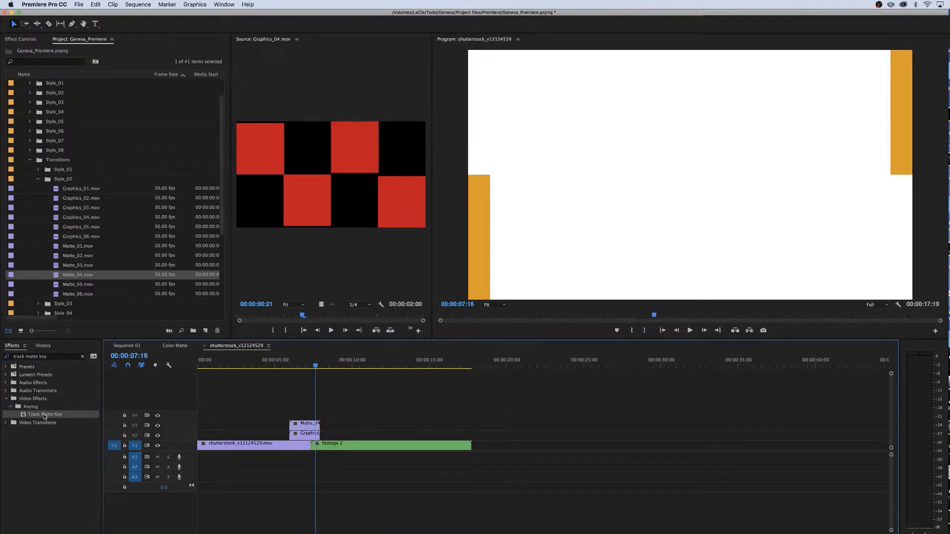
Apply Track Matte Key to the Graphics_04 clip on V2
{"action": "left_click_drag", "start_coordinate": [44, 418], "coordinate": [157, 414]}
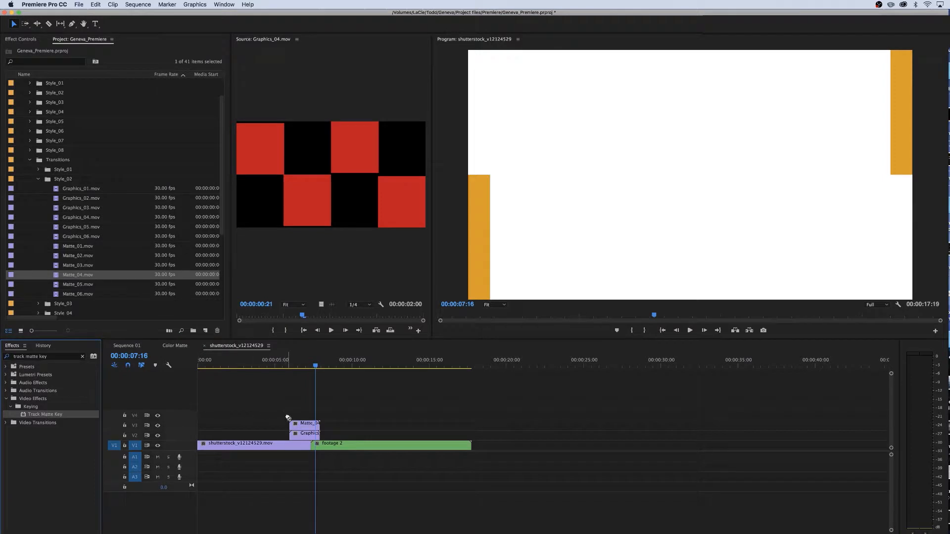
{"action": "left_click_drag", "start_coordinate": [288, 417], "coordinate": [312, 438]}
{"action": "left_click", "coordinate": [13, 40]}
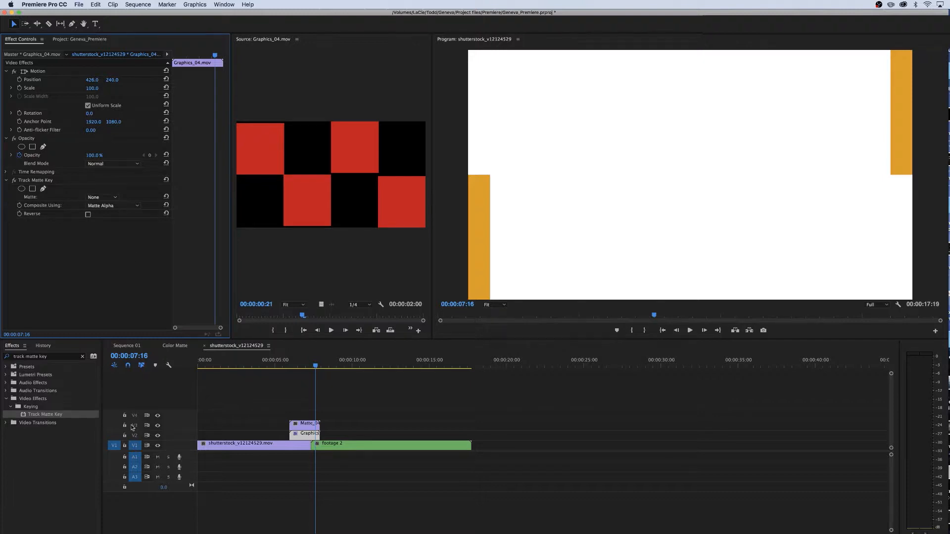
Set the Graphics_04 Track Matte Key matte to Video 3 and enable Reverse
{"action": "left_click", "coordinate": [103, 197]}
{"action": "left_click", "coordinate": [96, 224]}
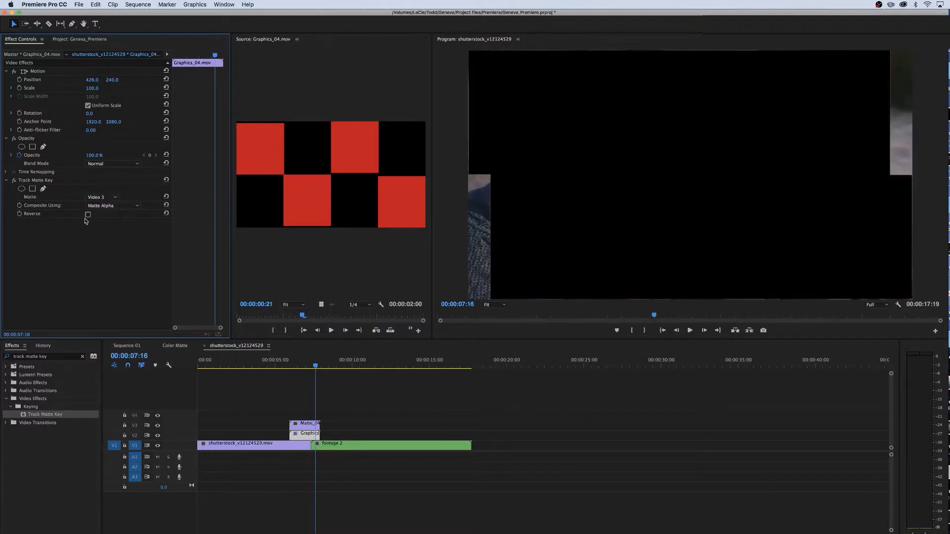
{"action": "left_click", "coordinate": [88, 215]}
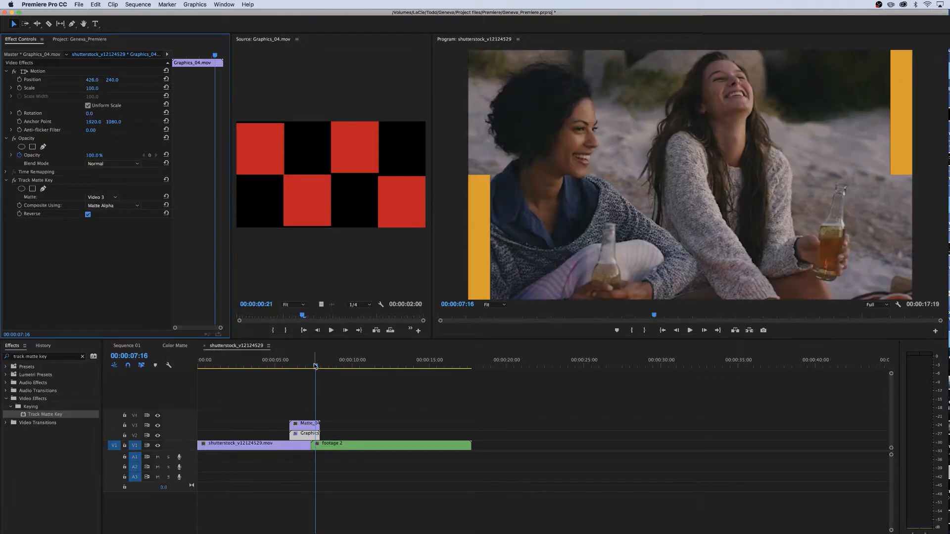
{"action": "left_click_drag", "start_coordinate": [315, 366], "coordinate": [300, 366]}
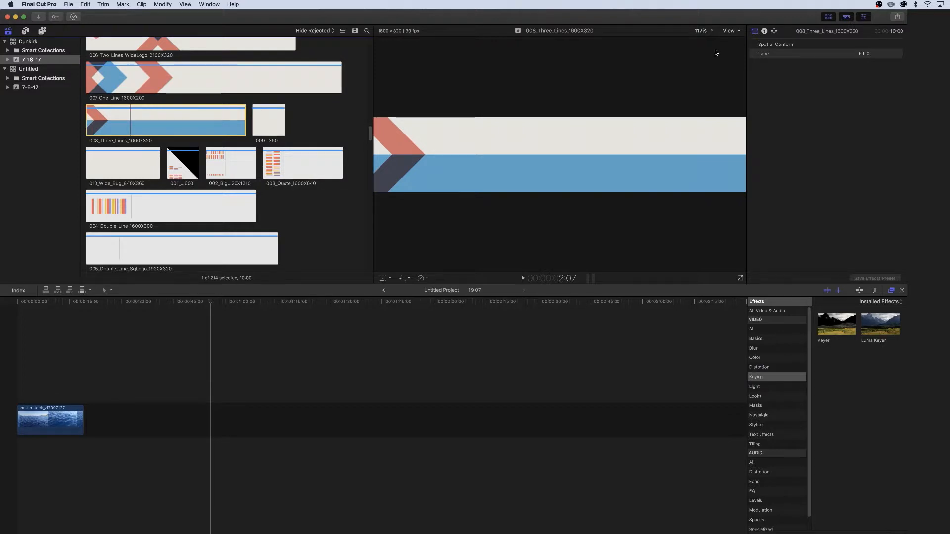
In Final Cut Pro, change the Spatial Conform type of the 008_Three_Lines_1600X320 title clip
{"action": "left_click", "coordinate": [866, 56]}
{"action": "left_click", "coordinate": [862, 69]}
{"action": "left_click", "coordinate": [2, 335]}
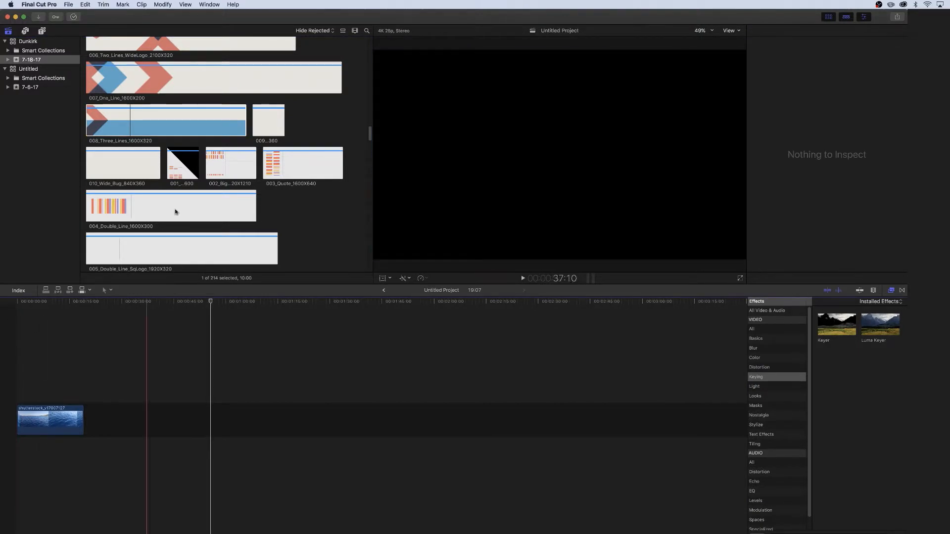
Add the 004_Two_Lines_1600X320 title clip to the timeline above the footage clip
{"action": "left_click", "coordinate": [113, 131]}
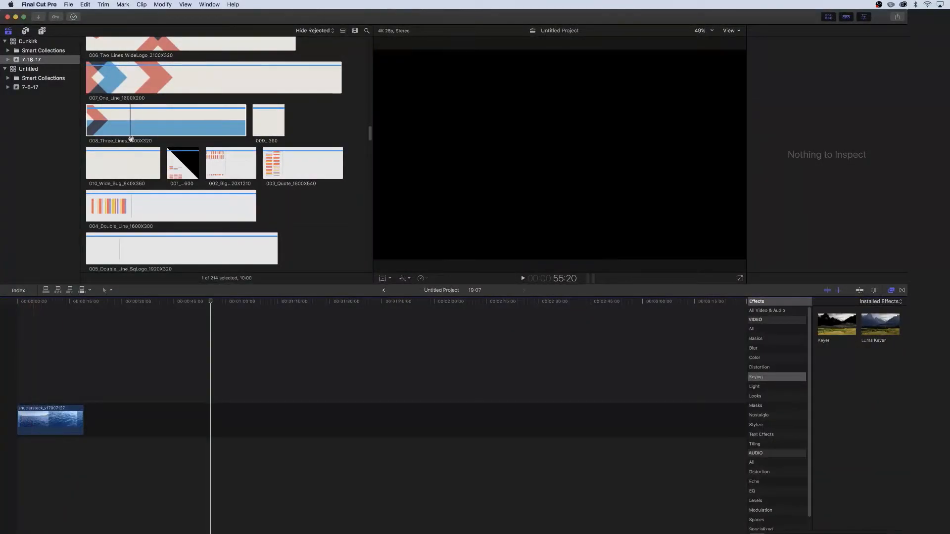
{"action": "scroll", "coordinate": [192, 118], "scroll_direction": "up", "scroll_amount": 4}
{"action": "left_click", "coordinate": [192, 115]}
{"action": "left_click_drag", "start_coordinate": [259, 97], "coordinate": [26, 389]}
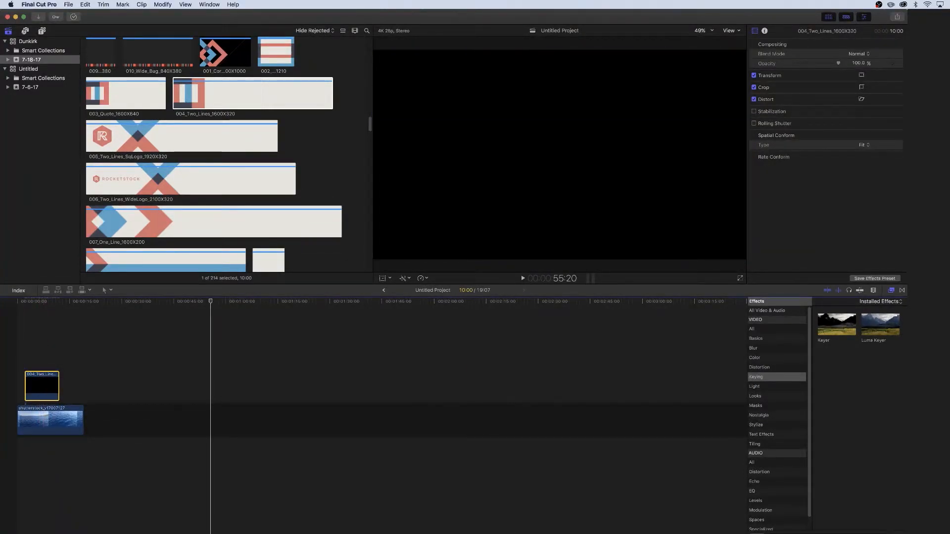
Switch to the Geneva PDF guide and scroll to the Style 5 title and body text font specifications
{"action": "key", "text": "super+Tab"}
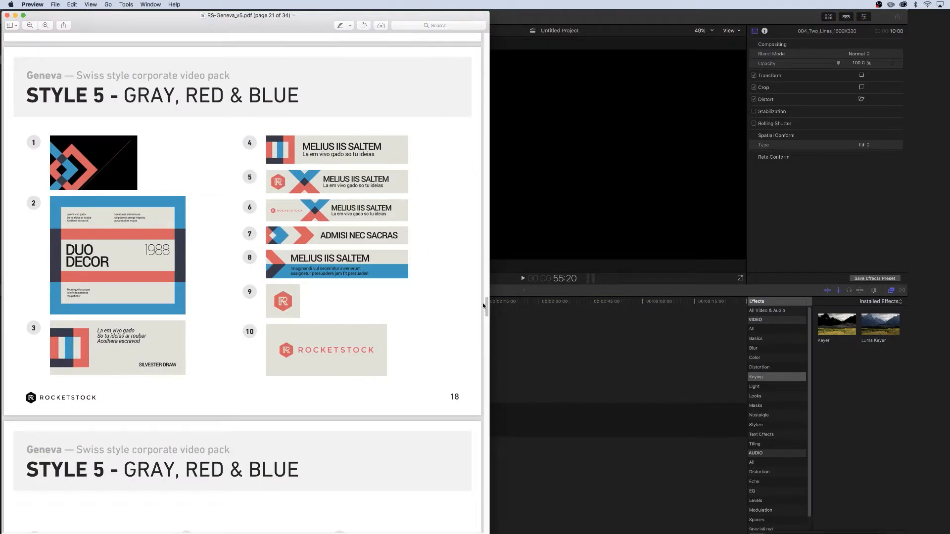
{"action": "left_click_drag", "start_coordinate": [483, 306], "coordinate": [485, 336]}
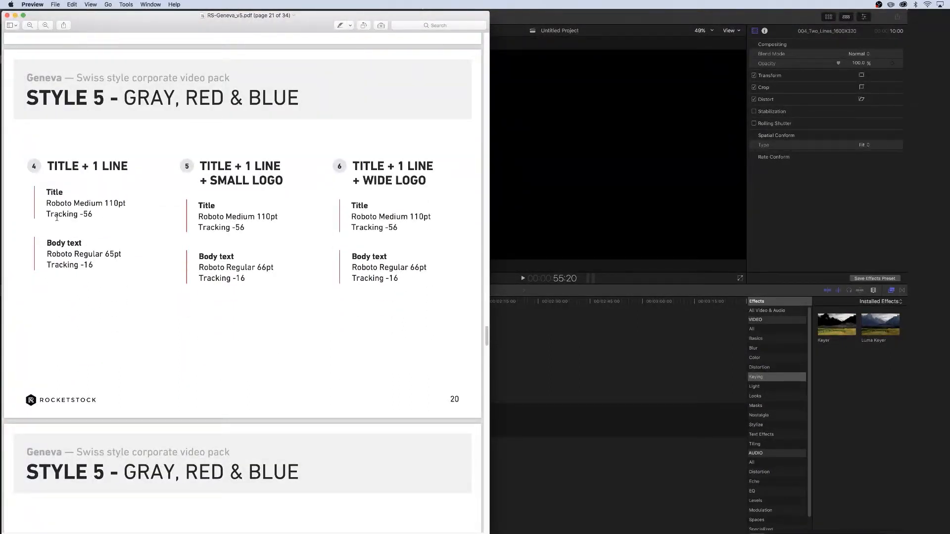
In Final Cut Pro, add two Basic Title clips stacked above the 004_Two_Lines_1600X320 clip
{"action": "left_click", "coordinate": [538, 399]}
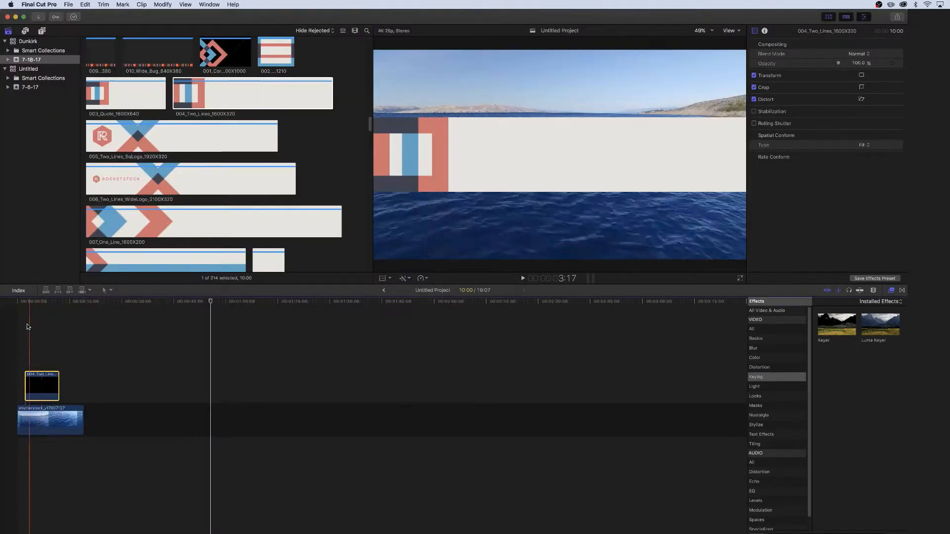
{"action": "left_click", "coordinate": [42, 32]}
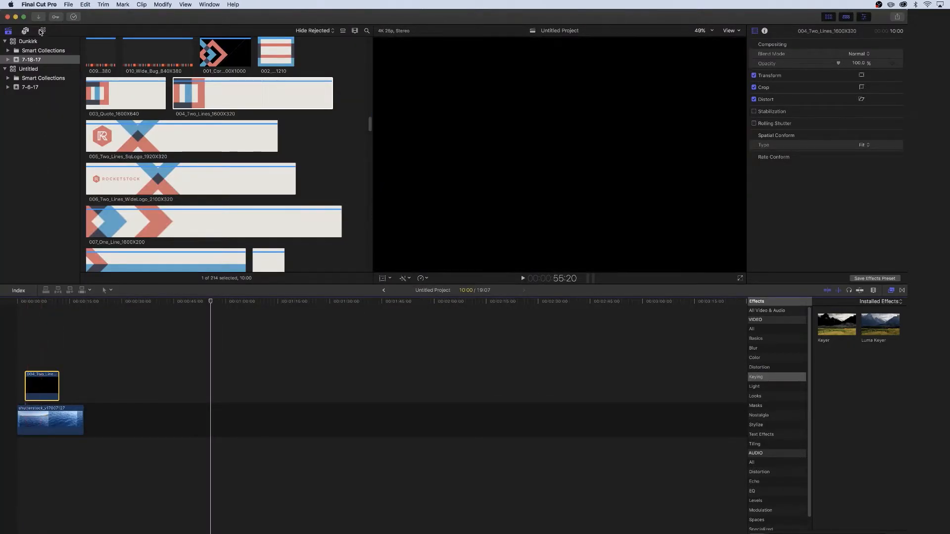
{"action": "left_click", "coordinate": [42, 32]}
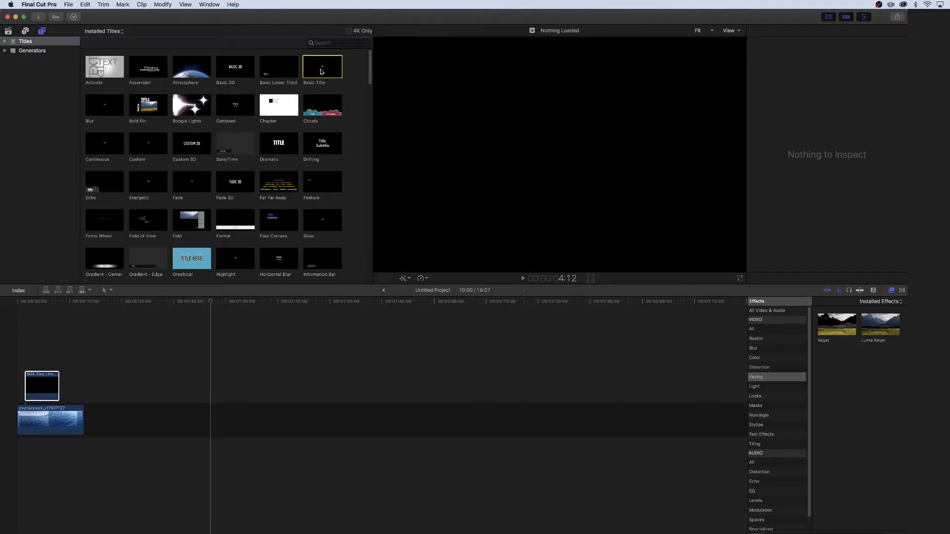
{"action": "left_click_drag", "start_coordinate": [327, 70], "coordinate": [33, 362]}
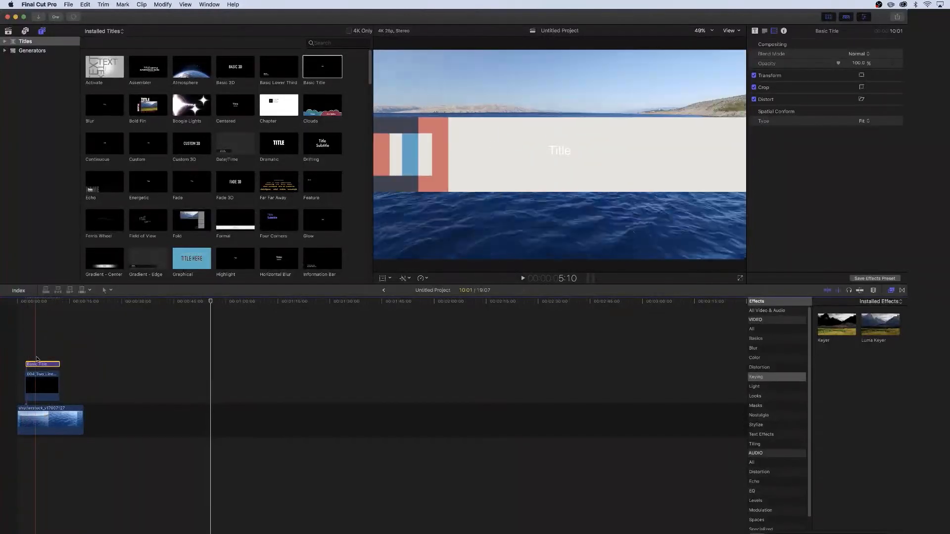
{"action": "left_click_drag", "start_coordinate": [329, 68], "coordinate": [26, 355]}
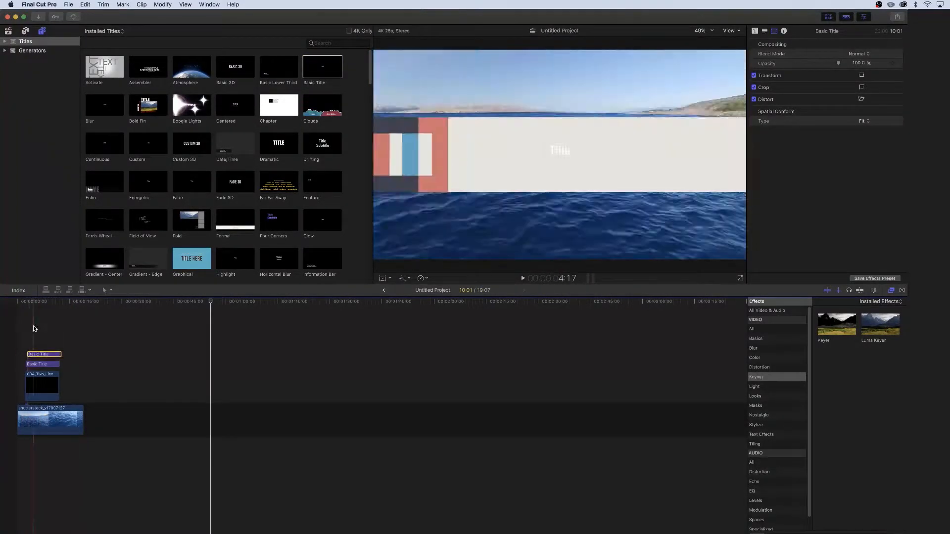
Extend both Basic Title clips to end with the lower third clip, then select the lower title
{"action": "mouse_move", "coordinate": [244, 354]}
{"action": "left_mouse_down"}
{"action": "mouse_move", "coordinate": [254, 355]}
{"action": "mouse_move", "coordinate": [243, 361]}
{"action": "left_mouse_up"}
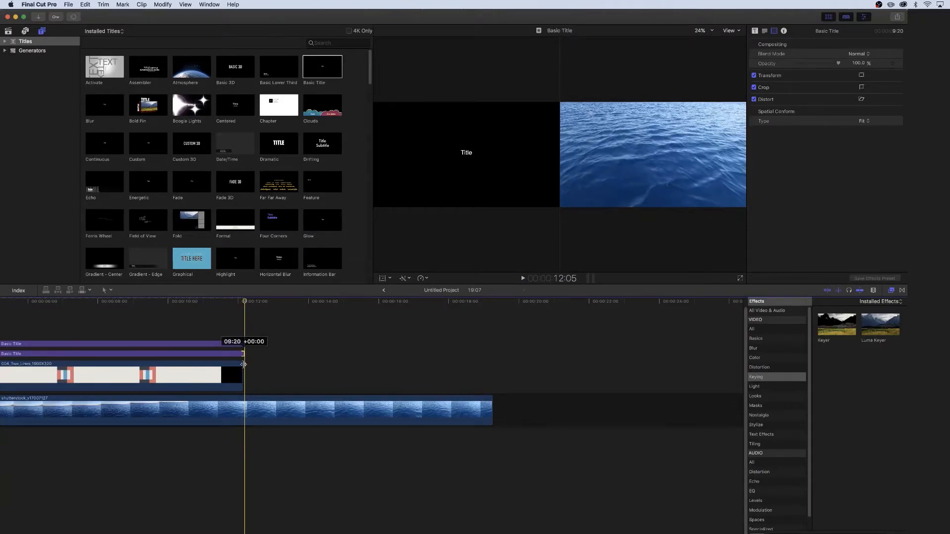
{"action": "left_click_drag", "start_coordinate": [243, 344], "coordinate": [244, 347]}
{"action": "left_click", "coordinate": [103, 355]}
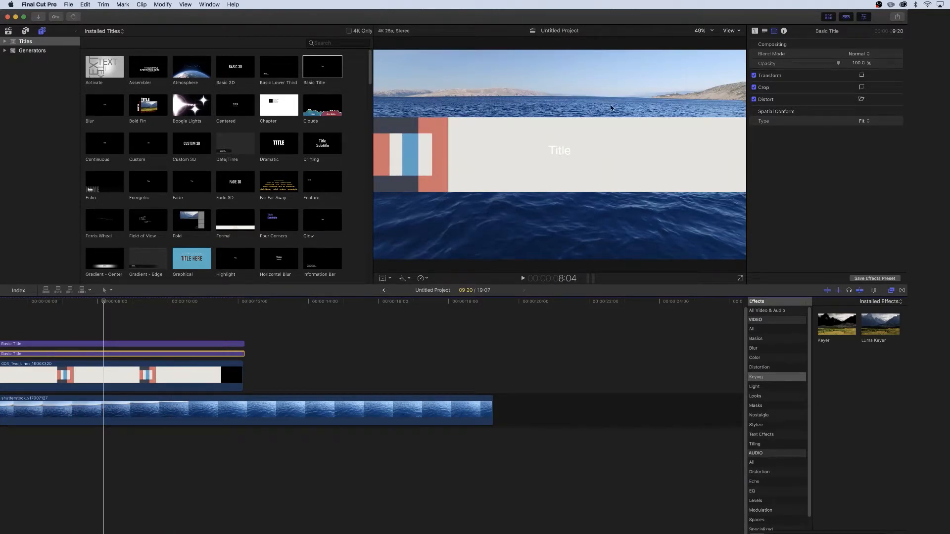
Move the title text onto the bar and set its font to Roboto Medium at size 110
{"action": "left_click_drag", "start_coordinate": [562, 153], "coordinate": [488, 143]}
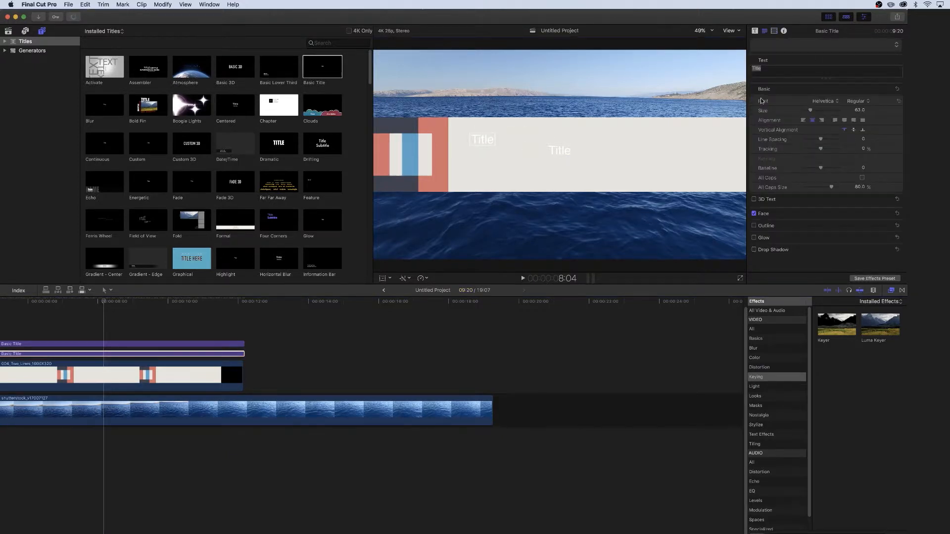
{"action": "left_click", "coordinate": [835, 101]}
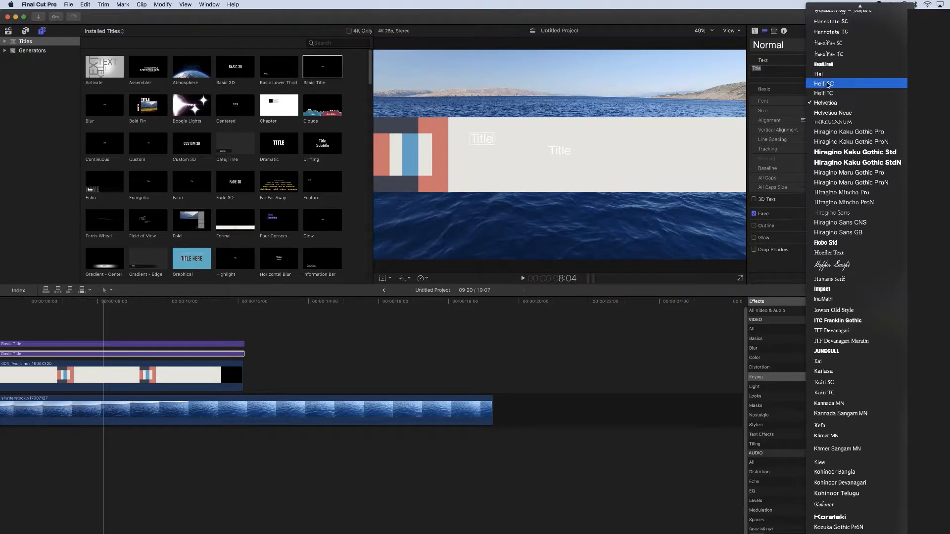
{"action": "scroll", "coordinate": [831, 265], "scroll_direction": "down", "scroll_amount": 10}
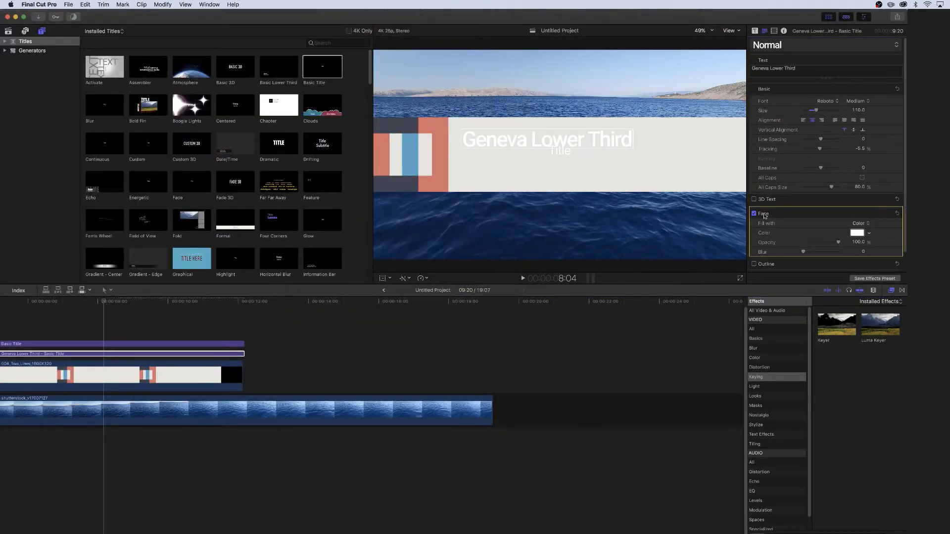
Set the title's face colour to black, adjust its tracking, and check the body text specs in the PDF guide
{"action": "left_click", "coordinate": [858, 232]}
{"action": "left_click_drag", "start_coordinate": [303, 331], "coordinate": [387, 342]}
{"action": "left_click", "coordinate": [786, 159]}
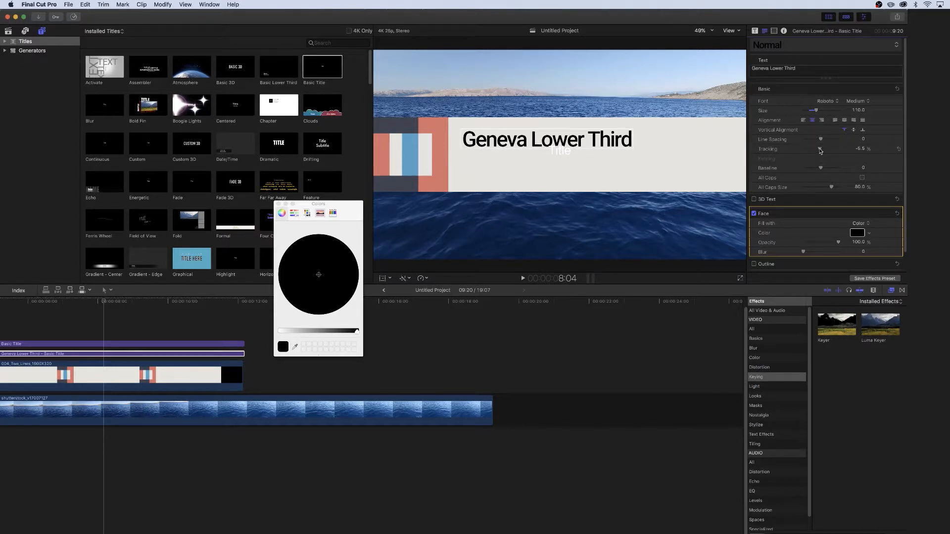
{"action": "left_click_drag", "start_coordinate": [819, 150], "coordinate": [819, 151]}
{"action": "key", "text": "super+Tab"}
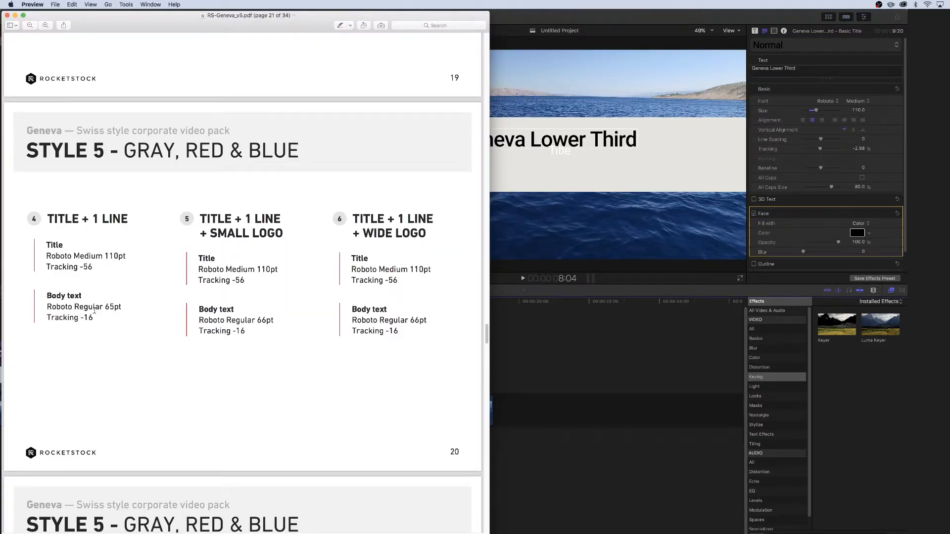
{"action": "key", "text": "super+Tab"}
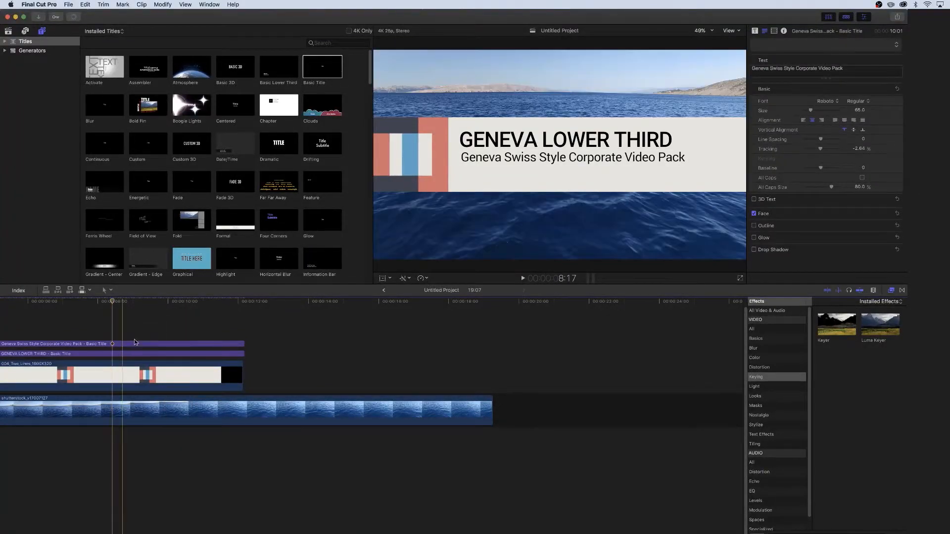
Combine the two titles and the lower third clip into a compound clip named Ocean Lower Third
{"action": "left_click_drag", "start_coordinate": [191, 319], "coordinate": [98, 381]}
{"action": "right_click", "coordinate": [99, 380]}
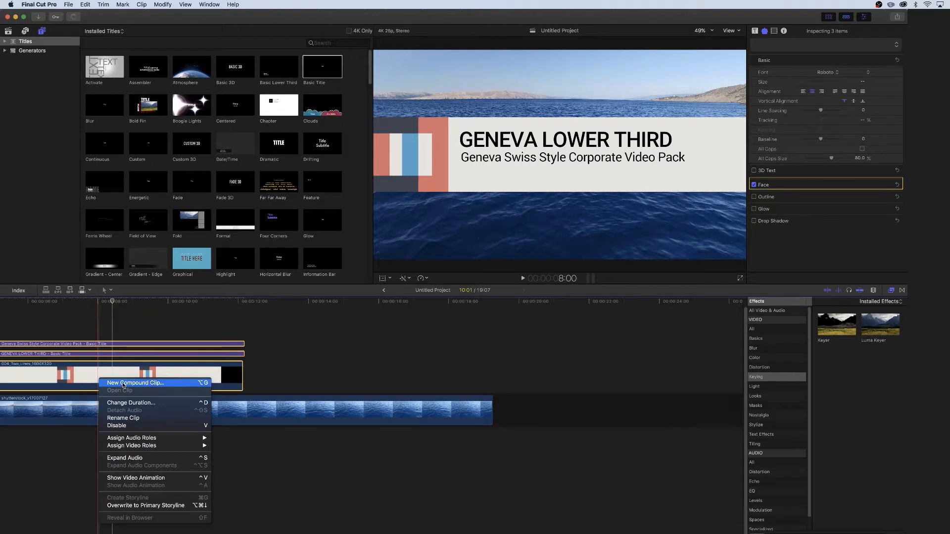
{"action": "left_click", "coordinate": [121, 385]}
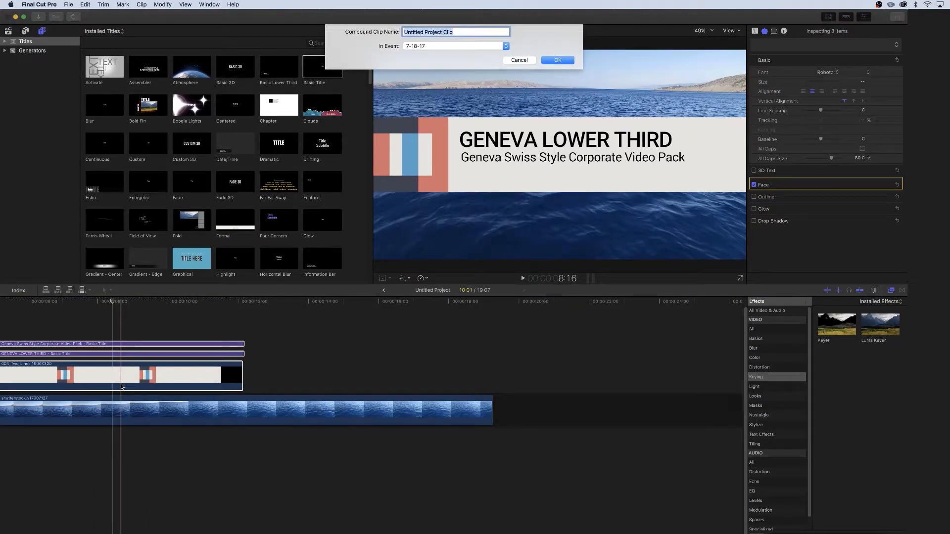
{"action": "type", "text": "Ocean Lower Third"}
{"action": "key", "text": "Return"}
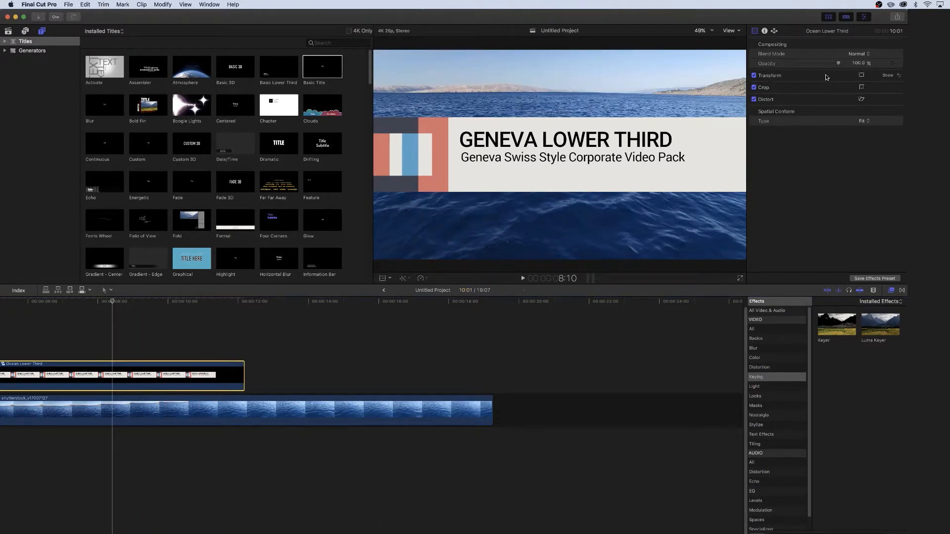
Scale the Ocean Lower Third compound clip to 50% and move it to position -769, -760.5
{"action": "left_click", "coordinate": [887, 75]}
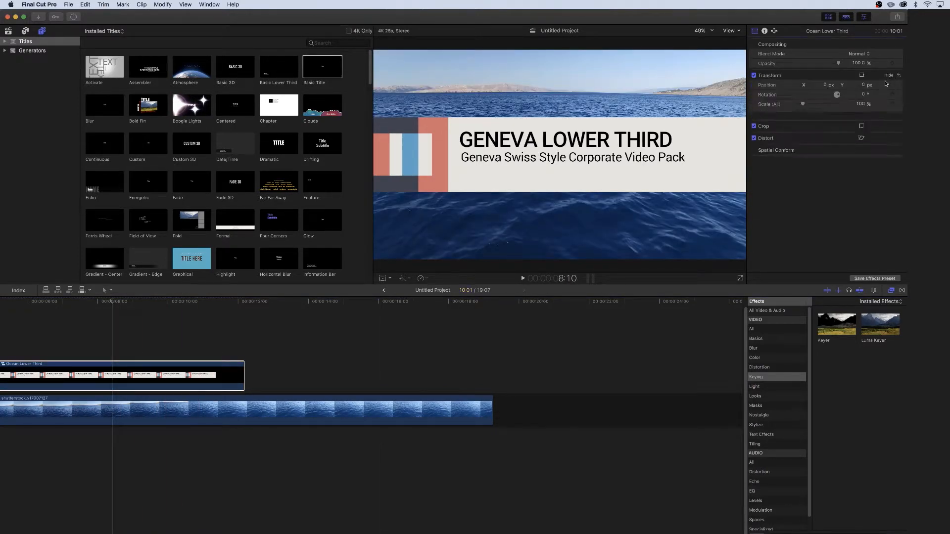
{"action": "left_click", "coordinate": [861, 104]}
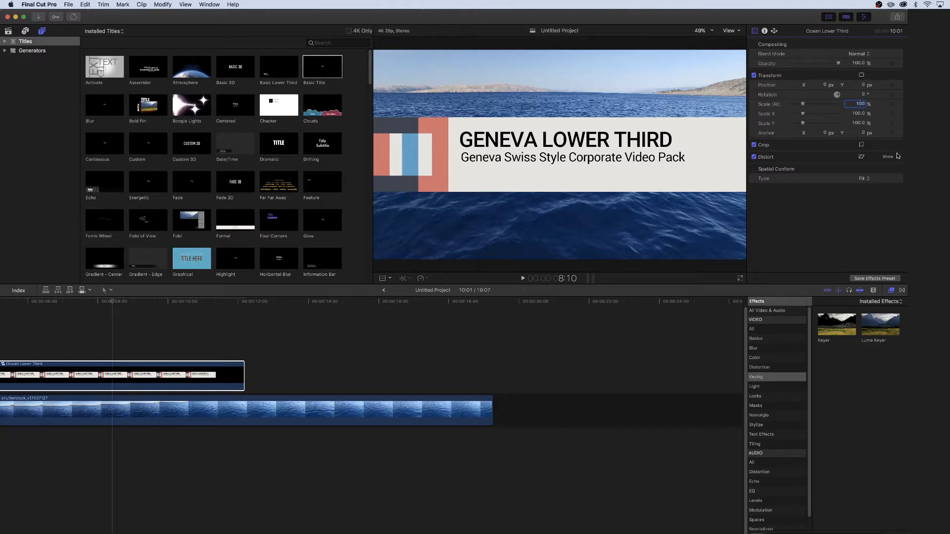
{"action": "type", "text": "50"}
{"action": "key", "text": "Return"}
{"action": "left_click_drag", "start_coordinate": [825, 87], "coordinate": [777, 87]}
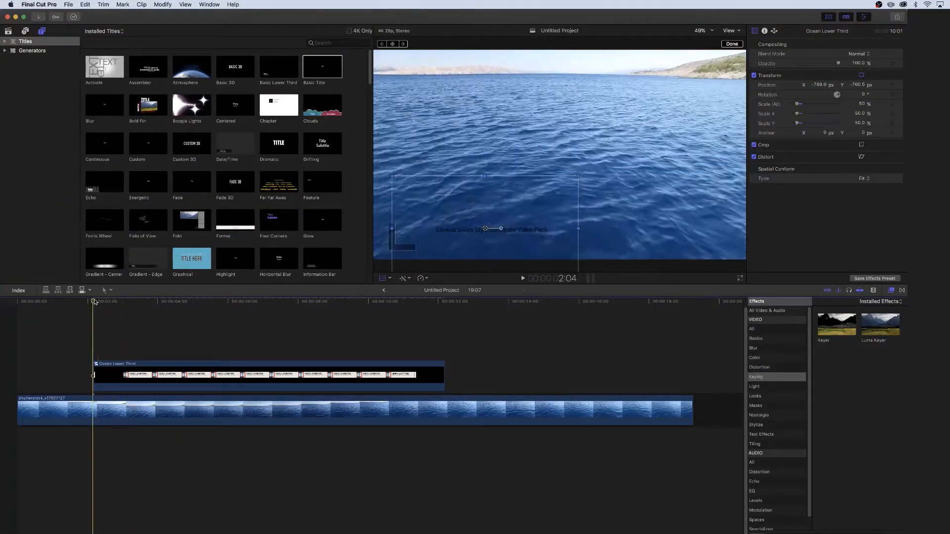
Open the compound clip and shift both title clips slightly later than the bar animation
{"action": "left_click_drag", "start_coordinate": [117, 303], "coordinate": [125, 301]}
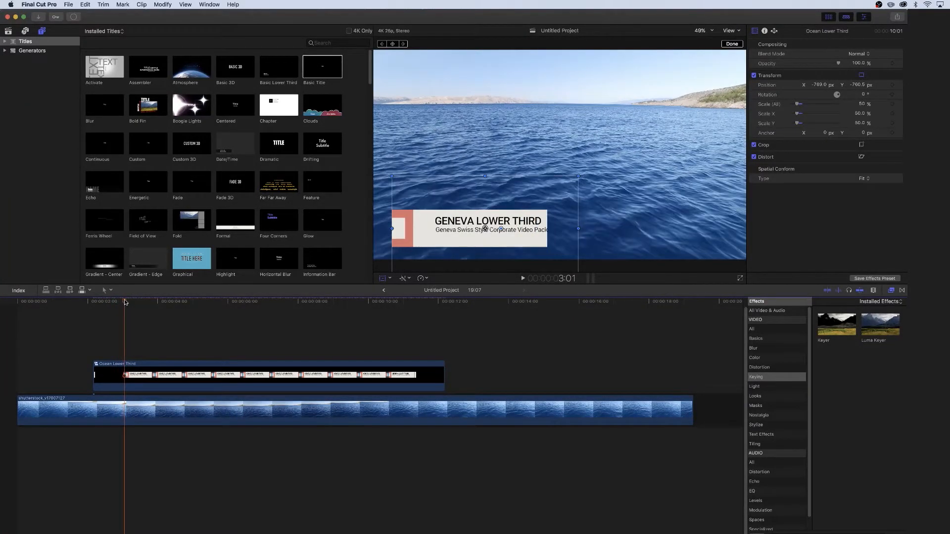
{"action": "double_click", "coordinate": [145, 373]}
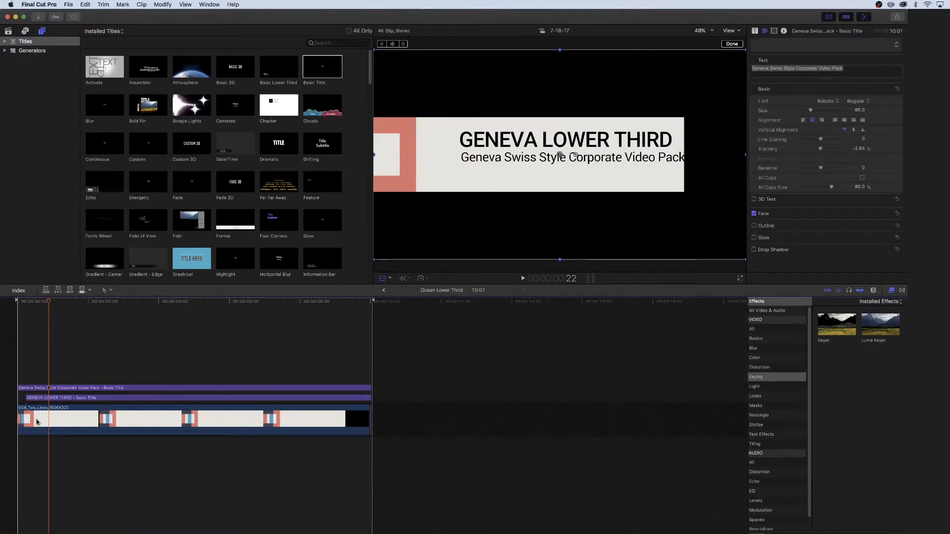
{"action": "left_click_drag", "start_coordinate": [27, 398], "coordinate": [49, 387]}
Add Cross Dissolve transitions to both ends of the title clips and preview the result
{"action": "left_click", "coordinate": [901, 291]}
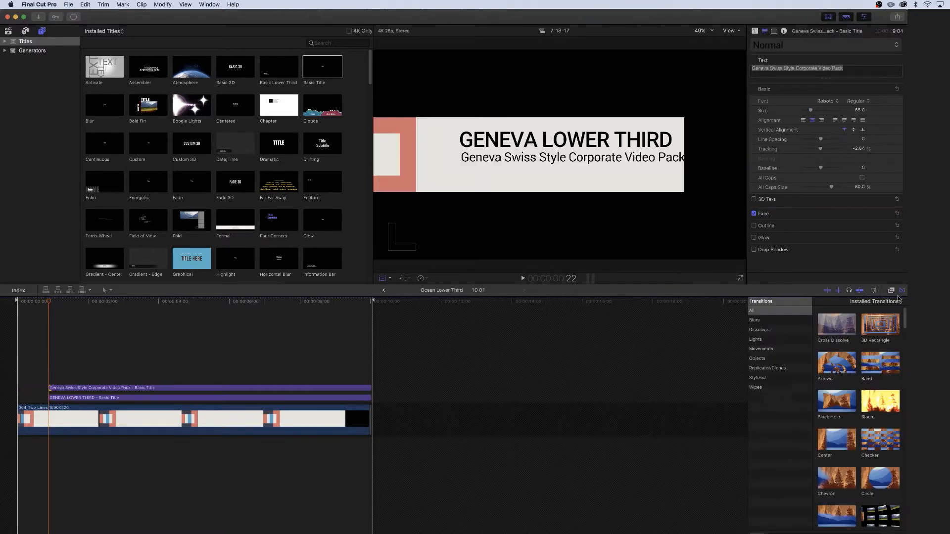
{"action": "left_click_drag", "start_coordinate": [830, 335], "coordinate": [53, 402]}
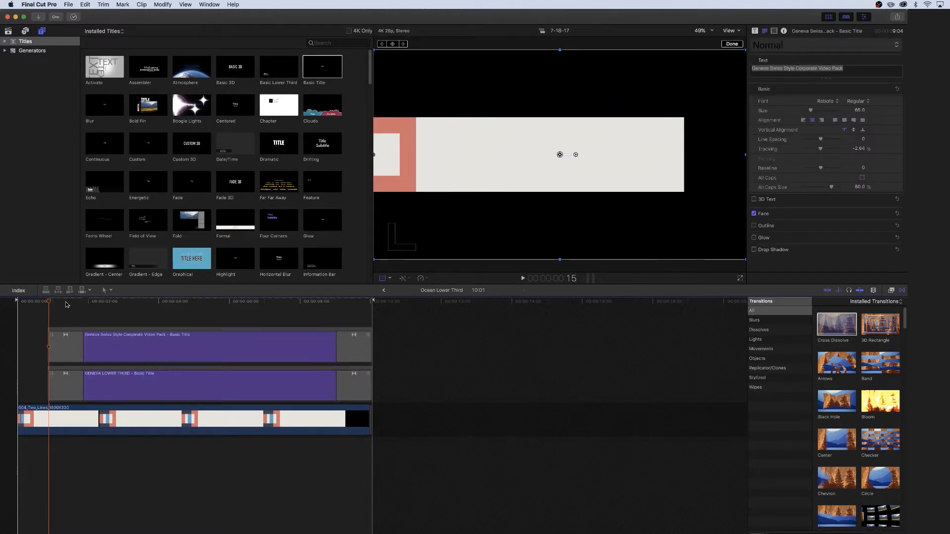
{"action": "left_click_drag", "start_coordinate": [51, 300], "coordinate": [338, 325]}
{"action": "key", "text": "space"}
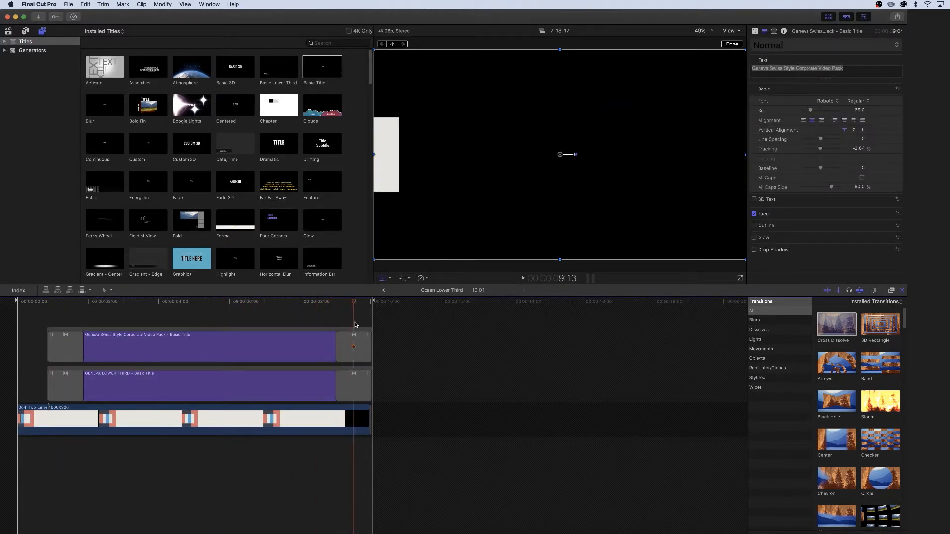
Return to the main project and play the lower third over the ocean footage
{"action": "left_click", "coordinate": [385, 291]}
{"action": "left_click", "coordinate": [93, 302]}
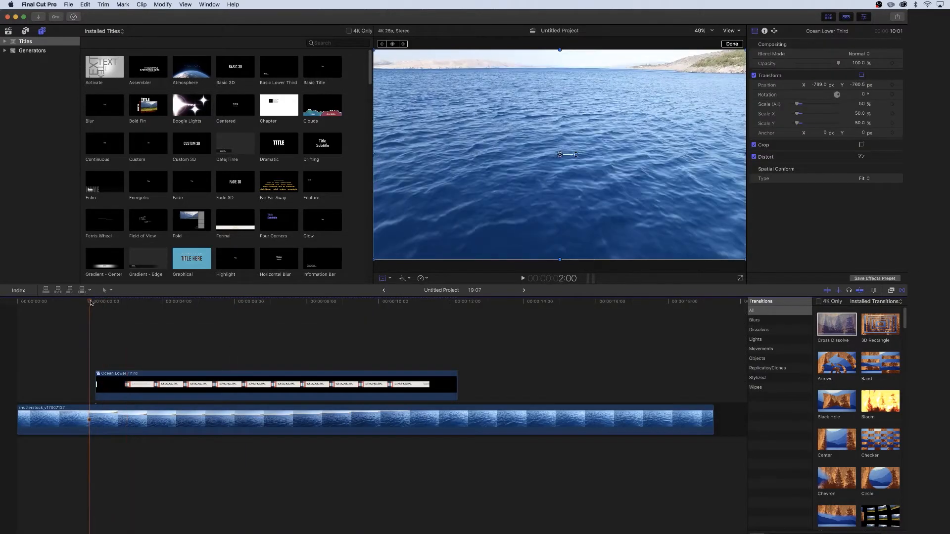
{"action": "key", "text": "space"}
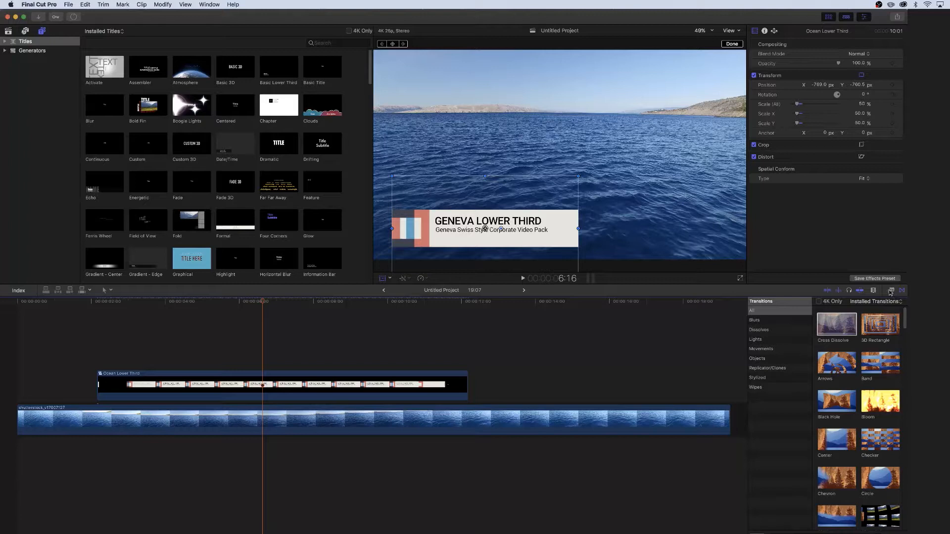
Apply a Hue/Saturation effect to the Ocean Lower Third compound clip and adjust its hue
{"action": "left_click", "coordinate": [891, 291]}
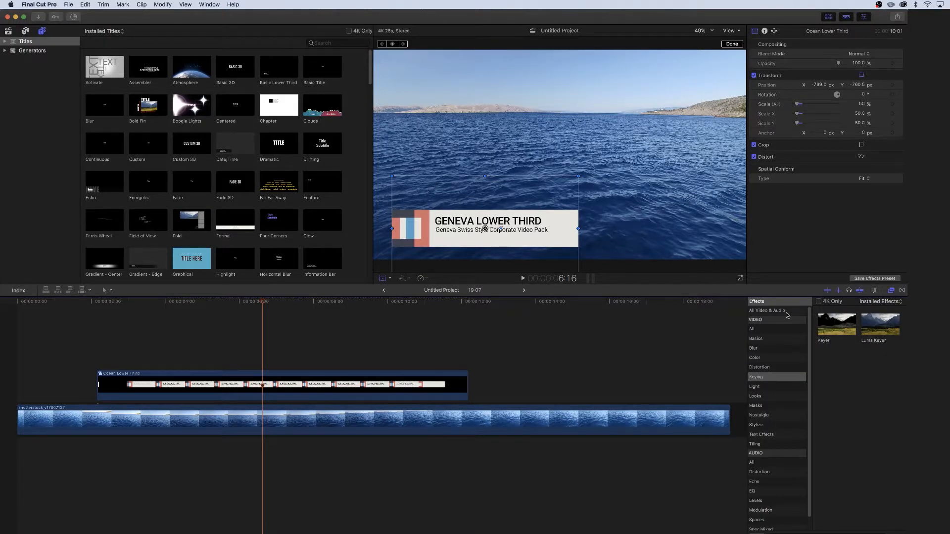
{"action": "left_click", "coordinate": [761, 359]}
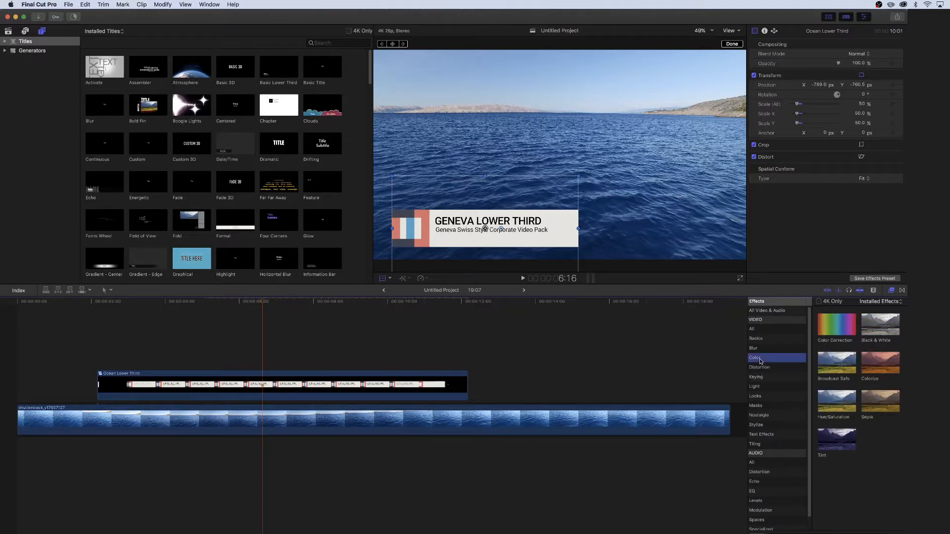
{"action": "left_click_drag", "start_coordinate": [840, 411], "coordinate": [268, 390]}
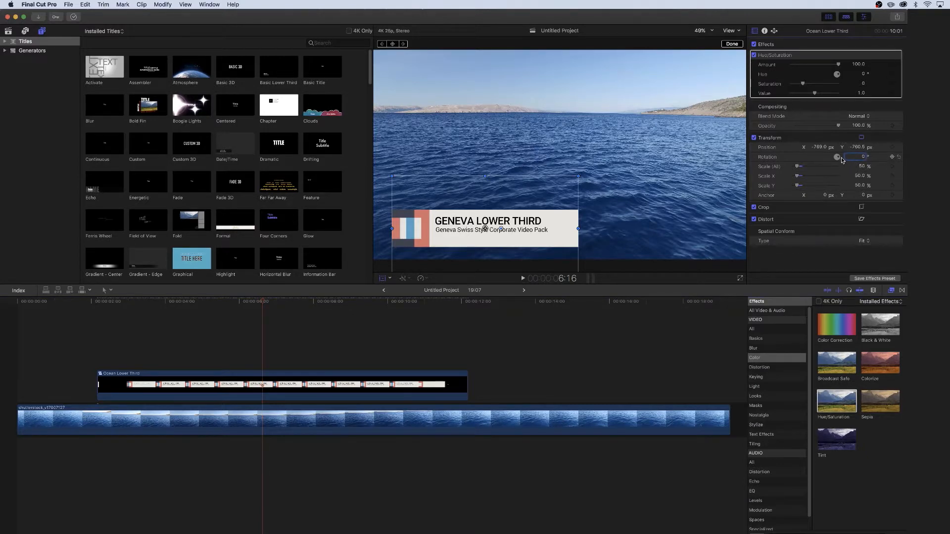
{"action": "left_click_drag", "start_coordinate": [837, 74], "coordinate": [823, 101]}
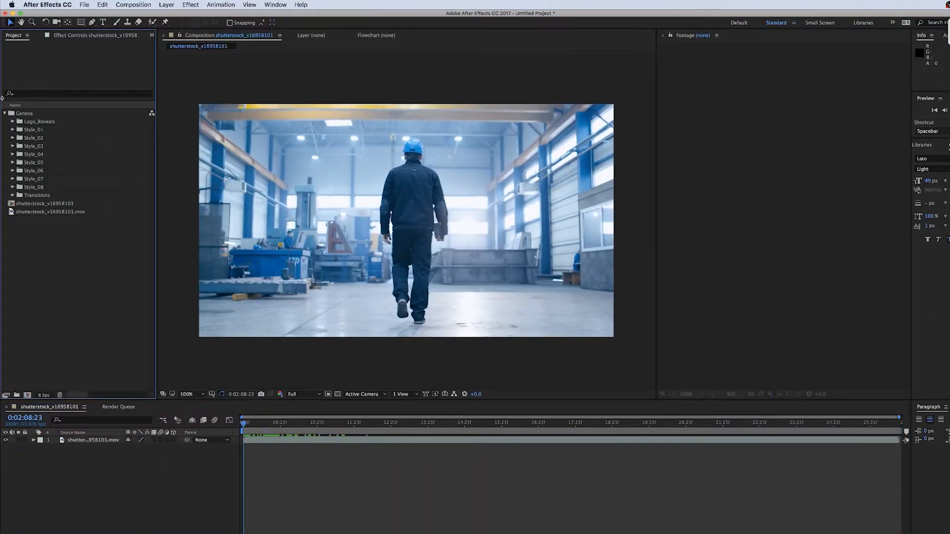
In After Effects, add 004_Double_Line_1600X320.mov from the Style_04 folder to the shutterstock composition
{"action": "left_click", "coordinate": [11, 155]}
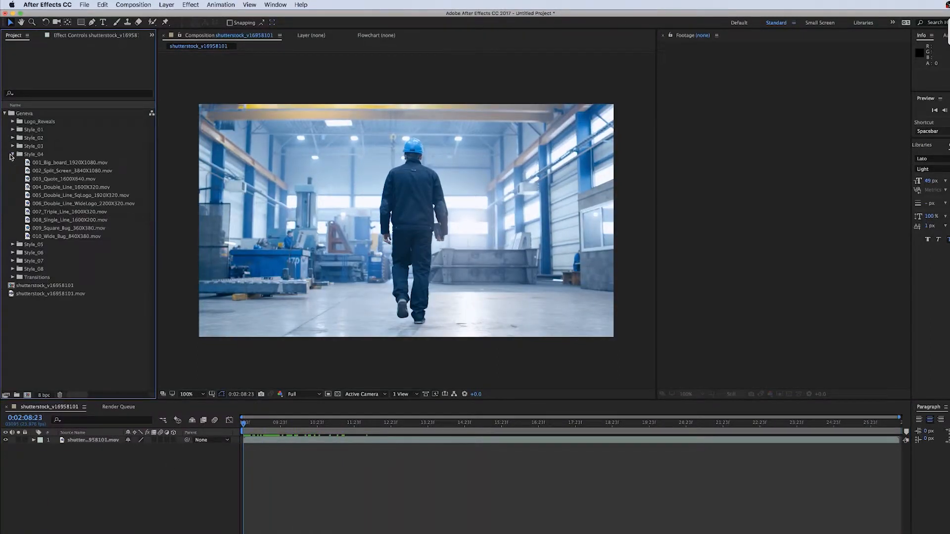
{"action": "double_click", "coordinate": [28, 189]}
{"action": "left_click_drag", "start_coordinate": [29, 189], "coordinate": [632, 409]}
{"action": "left_click_drag", "start_coordinate": [244, 424], "coordinate": [394, 427]}
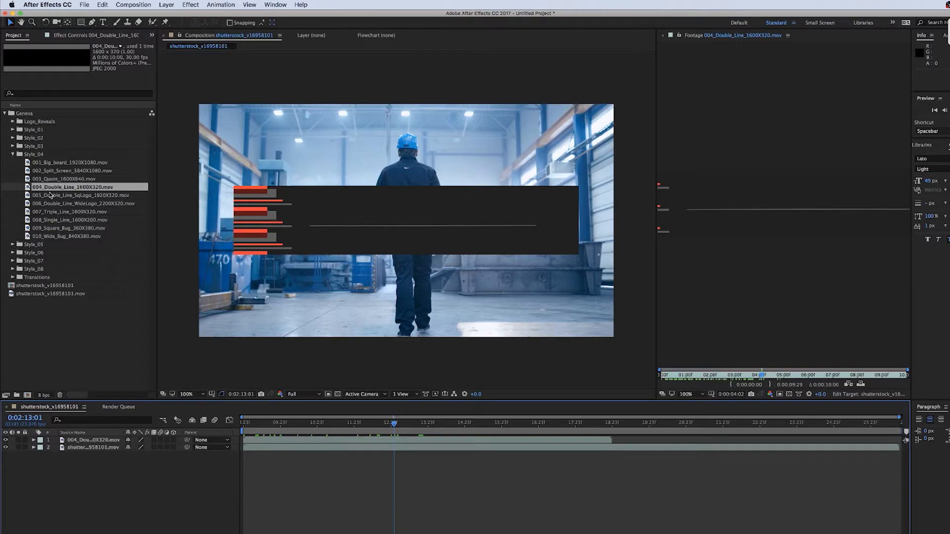
Switch to the PDF guide and scroll to the Style 4 title and body text specifications
{"action": "key", "text": "super+Tab"}
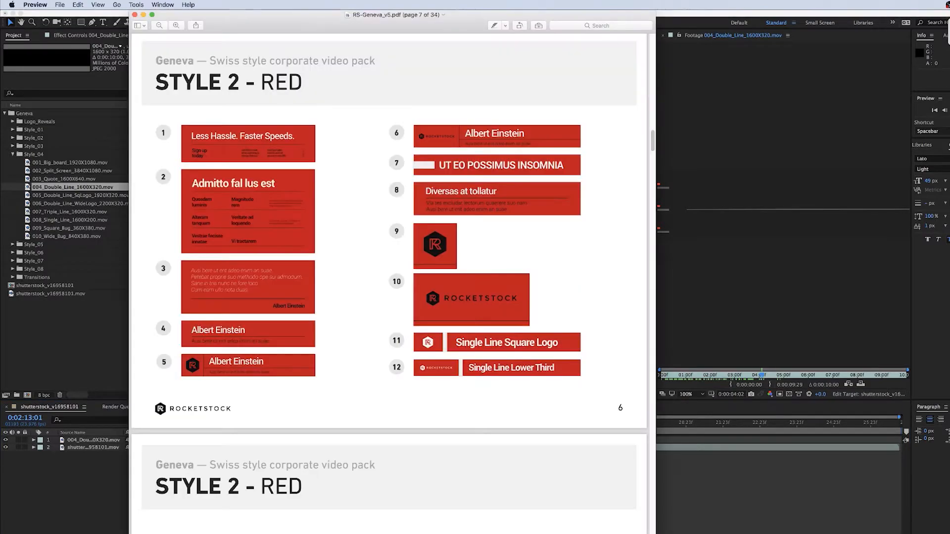
{"action": "left_click_drag", "start_coordinate": [651, 139], "coordinate": [630, 296]}
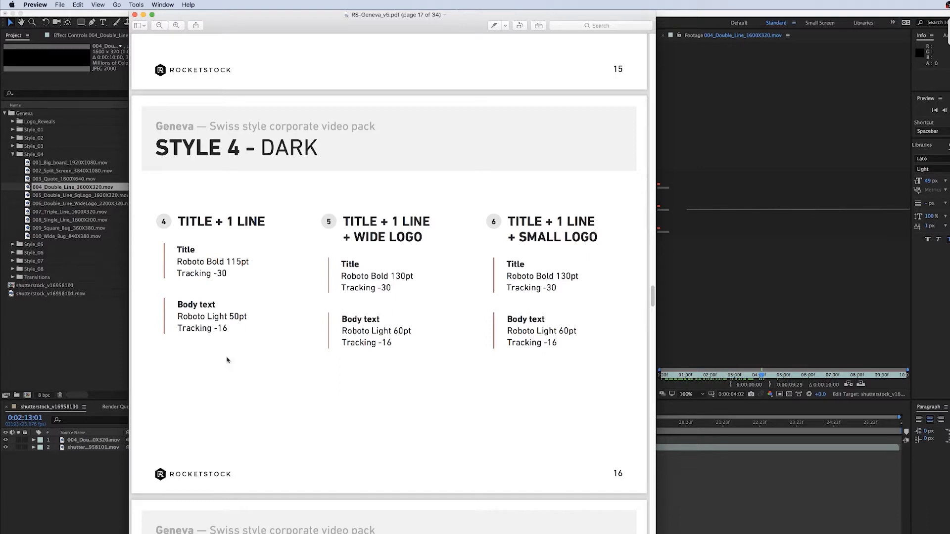
{"action": "left_click", "coordinate": [99, 340]}
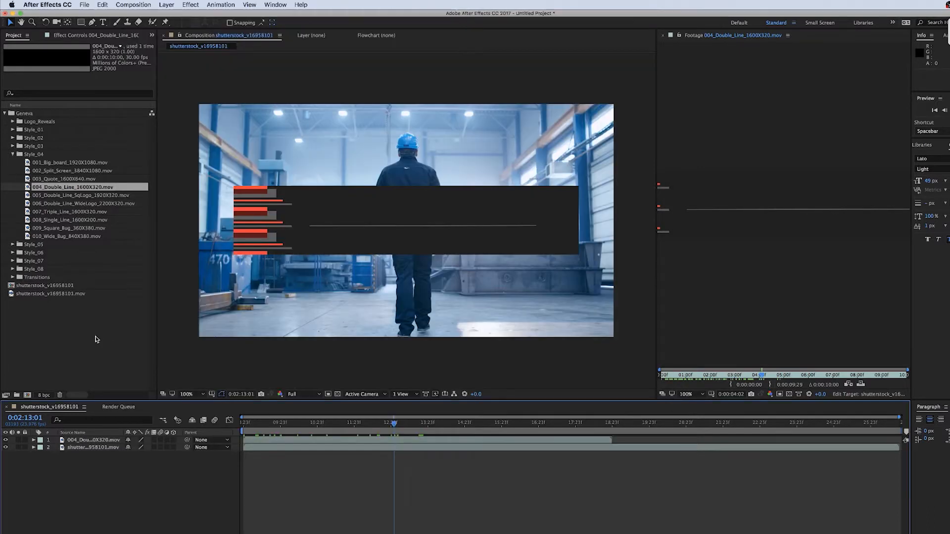
Create a text layer reading RocketStock on the lower third's upper line
{"action": "left_click", "coordinate": [104, 23]}
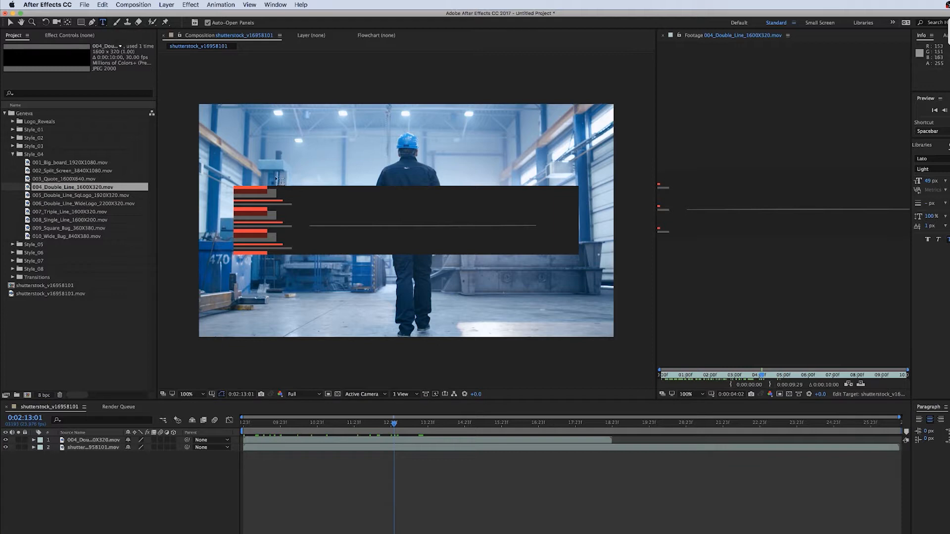
{"action": "left_click", "coordinate": [319, 214]}
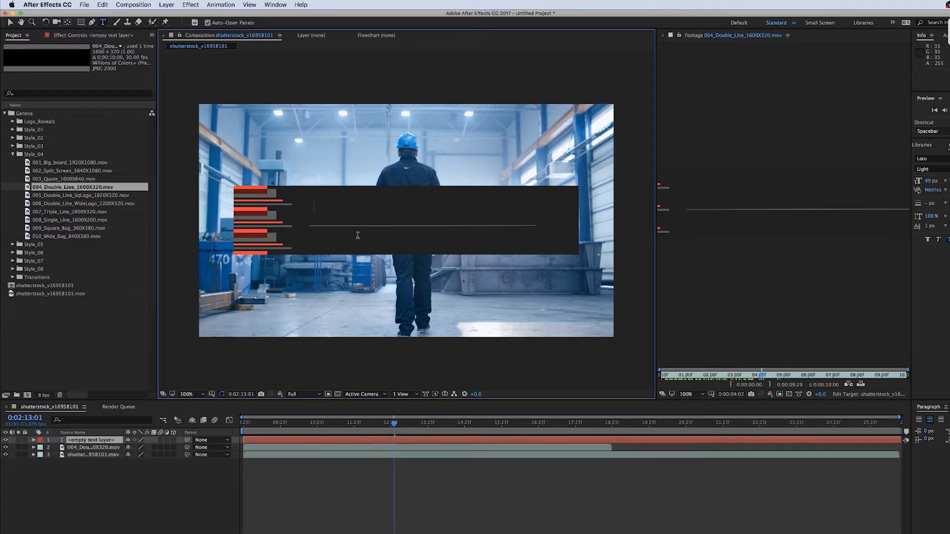
{"action": "type", "text": "Rocket"}
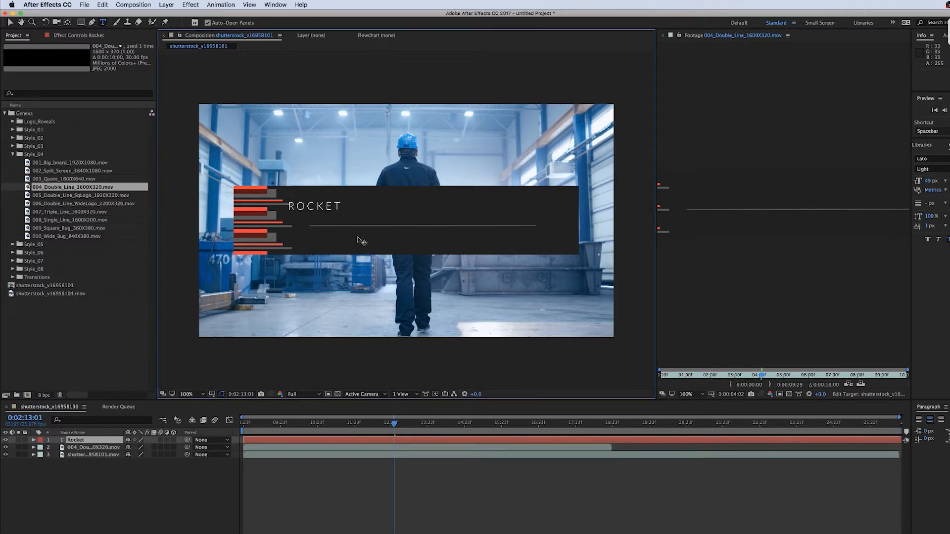
{"action": "type", "text": "Stock"}
{"action": "key", "text": "KP_Enter"}
Set the title's font to Roboto Bold
{"action": "left_click", "coordinate": [940, 154]}
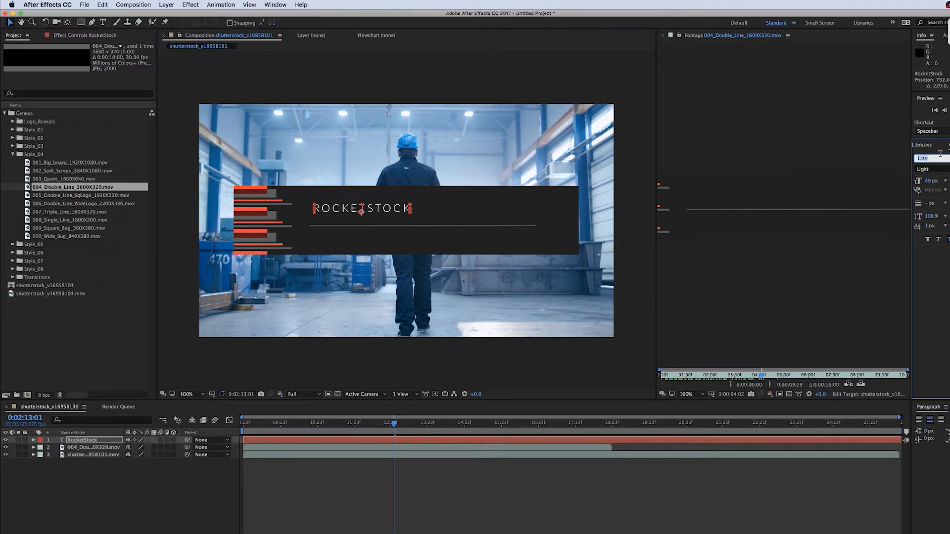
{"action": "type", "text": "Roboto"}
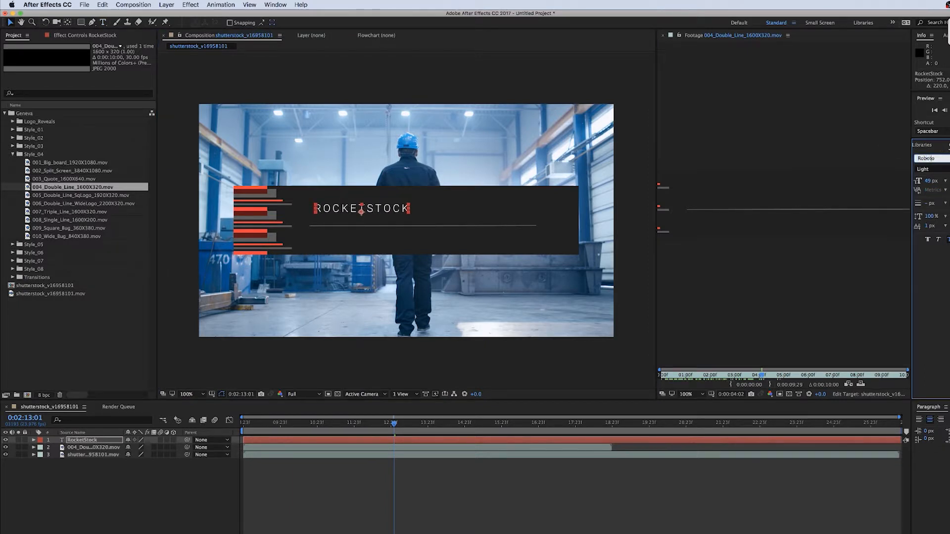
{"action": "left_click", "coordinate": [930, 169]}
{"action": "left_click", "coordinate": [929, 242]}
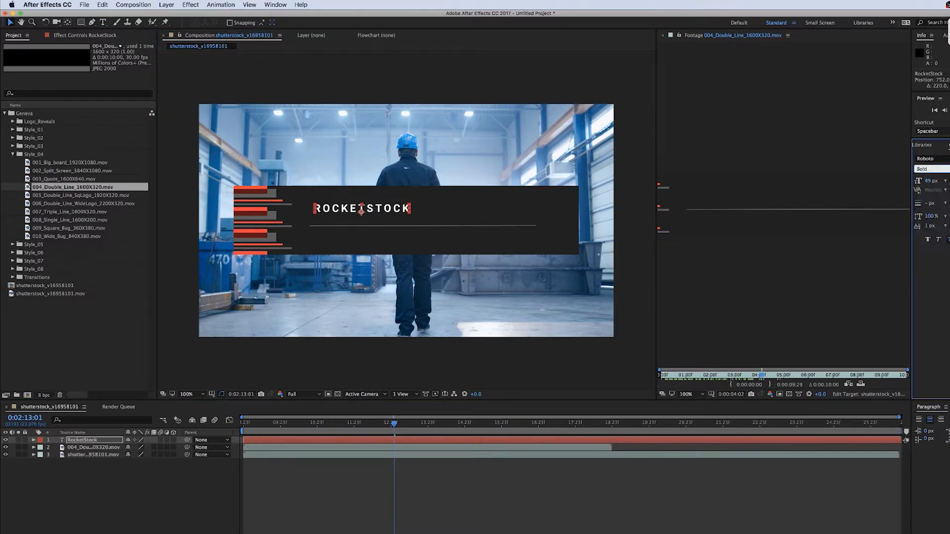
Check the guide's title spec and set the title's font size to 115 px
{"action": "key", "text": "super+Tab"}
Turn off all caps on the title and move it to sit above the line
{"action": "key", "text": "super+Tab"}
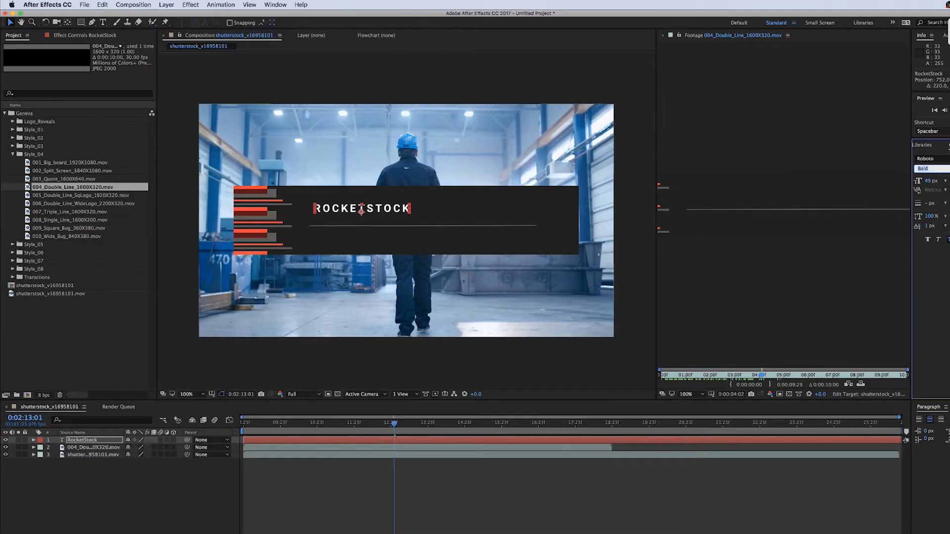
{"action": "left_click", "coordinate": [931, 182]}
{"action": "type", "text": "115"}
{"action": "key", "text": "Return"}
{"action": "key", "text": "super+Tab"}
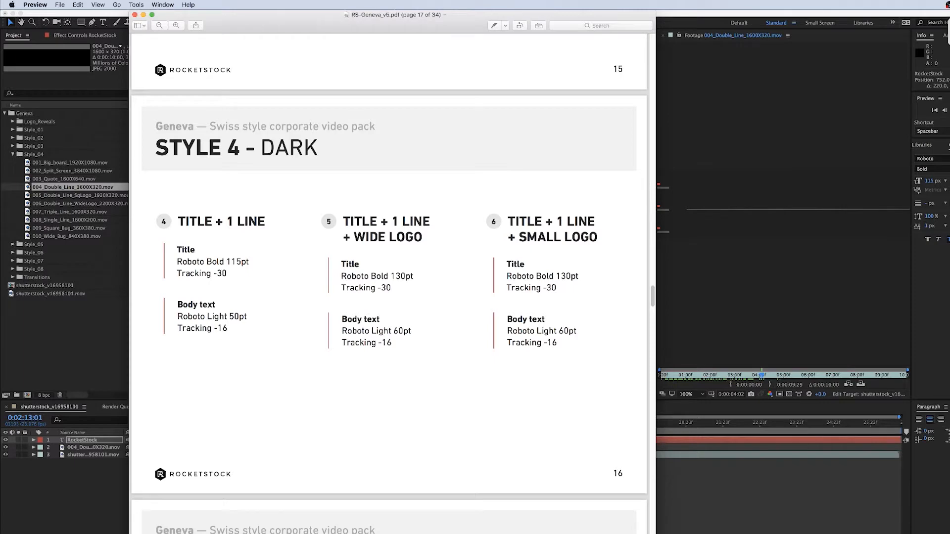
{"action": "key", "text": "super+Tab"}
{"action": "left_click", "coordinate": [949, 240]}
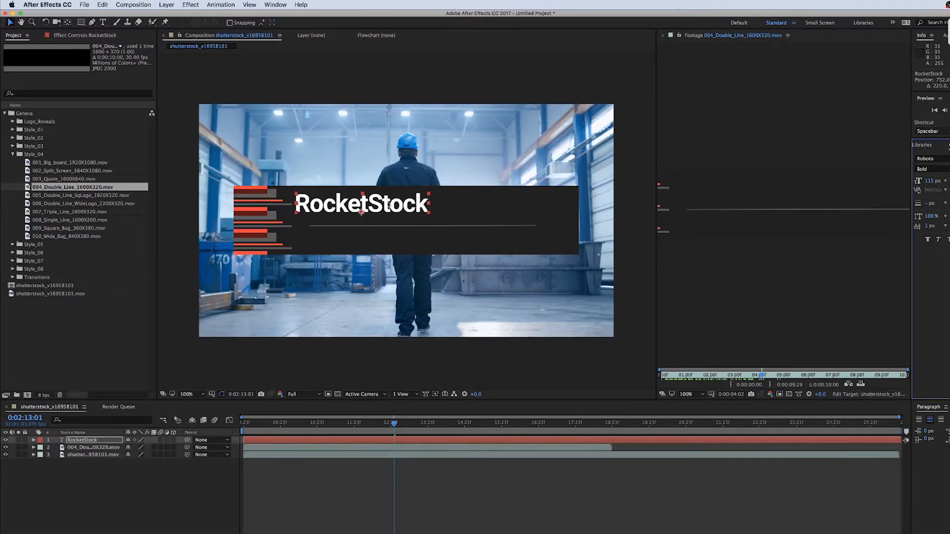
{"action": "left_click_drag", "start_coordinate": [396, 210], "coordinate": [415, 211]}
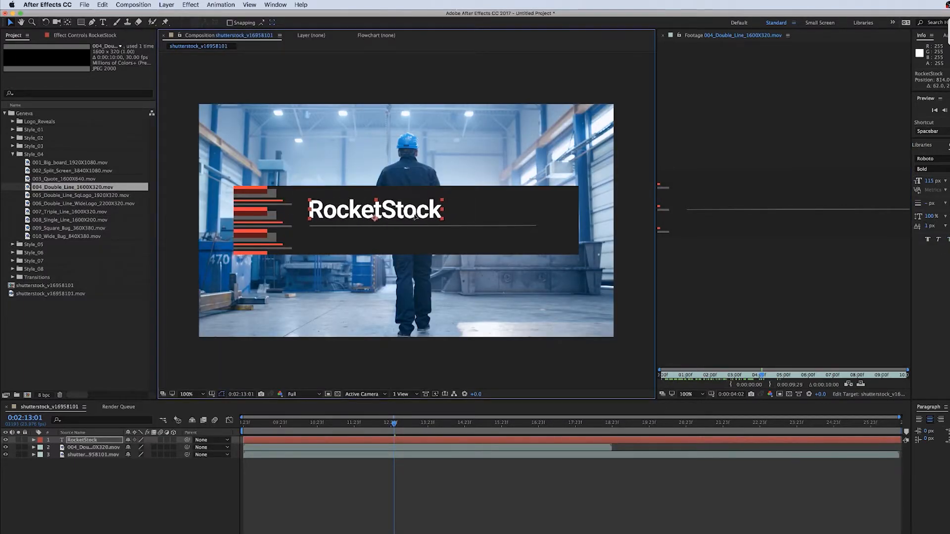
Add a second text layer below the line by pasting "Geneva swiss style corporate video pack"
{"action": "key", "text": "super+Tab"}
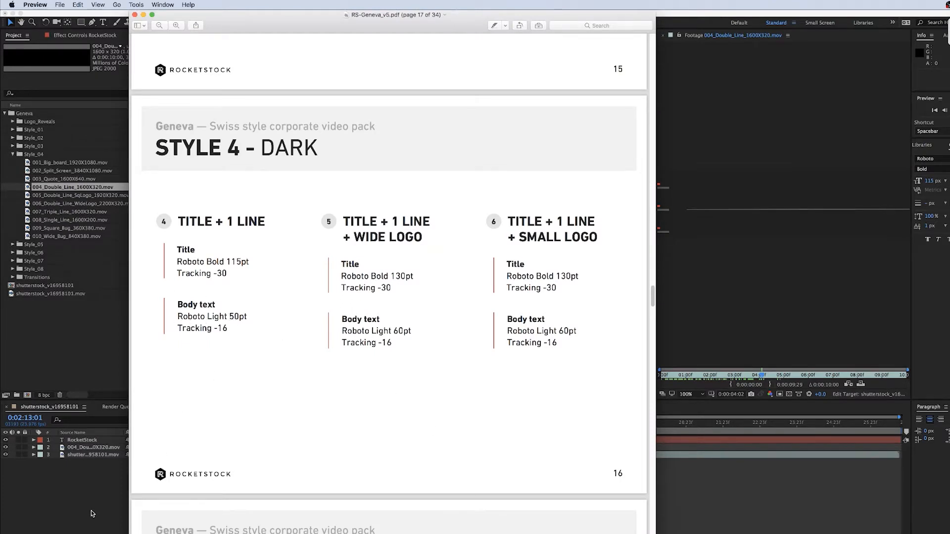
{"action": "key", "text": "super+Tab"}
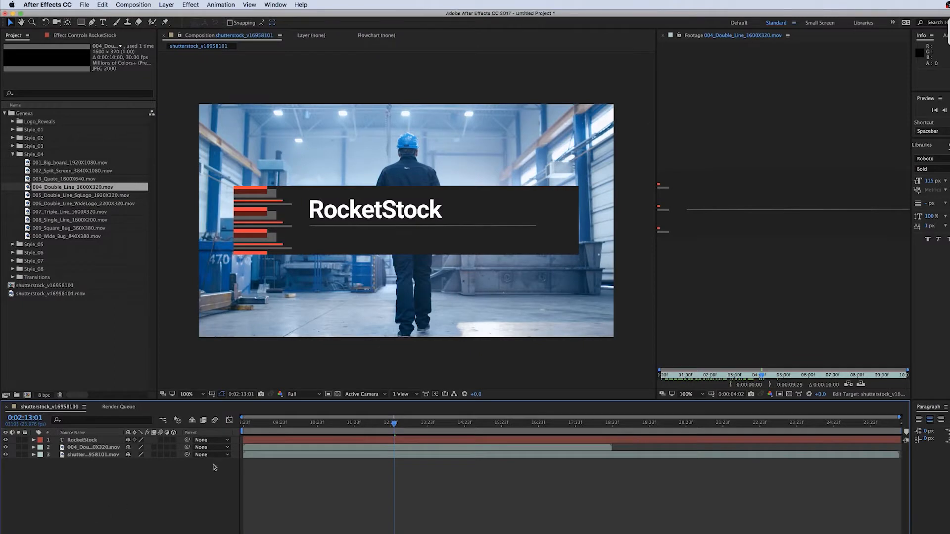
{"action": "left_click", "coordinate": [103, 22]}
{"action": "left_click", "coordinate": [309, 237]}
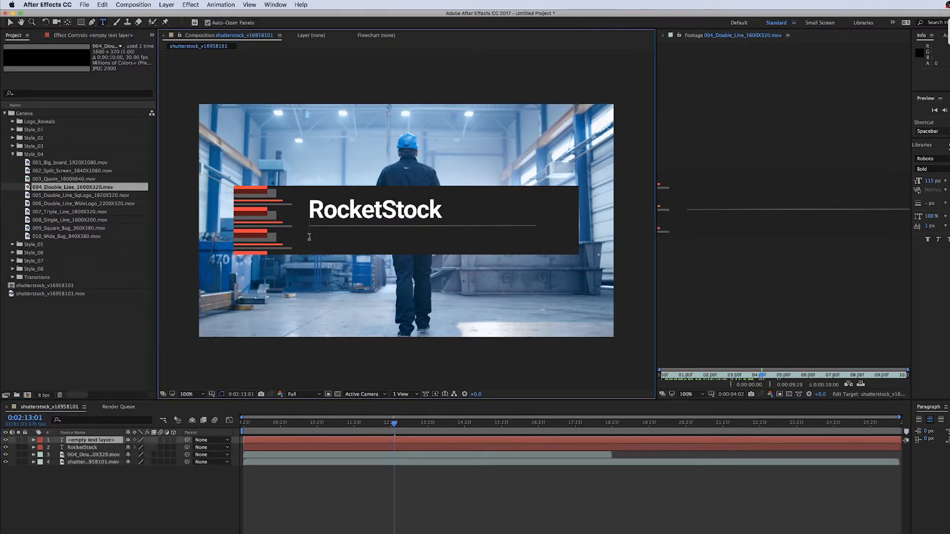
{"action": "type", "text": "Geneva swiss style corporate video pack"}
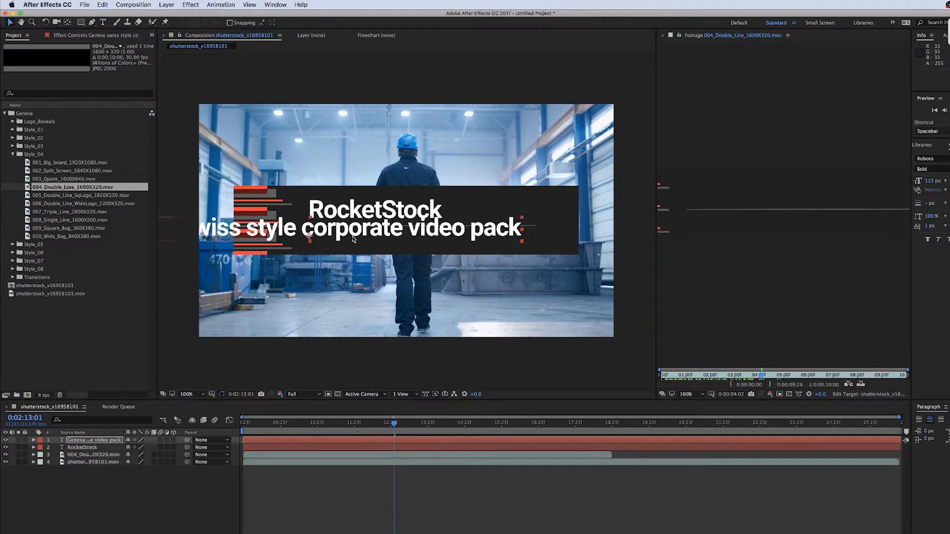
Check the body text spec and set the body text to Roboto Light 50 px
{"action": "key", "text": "super+Tab"}
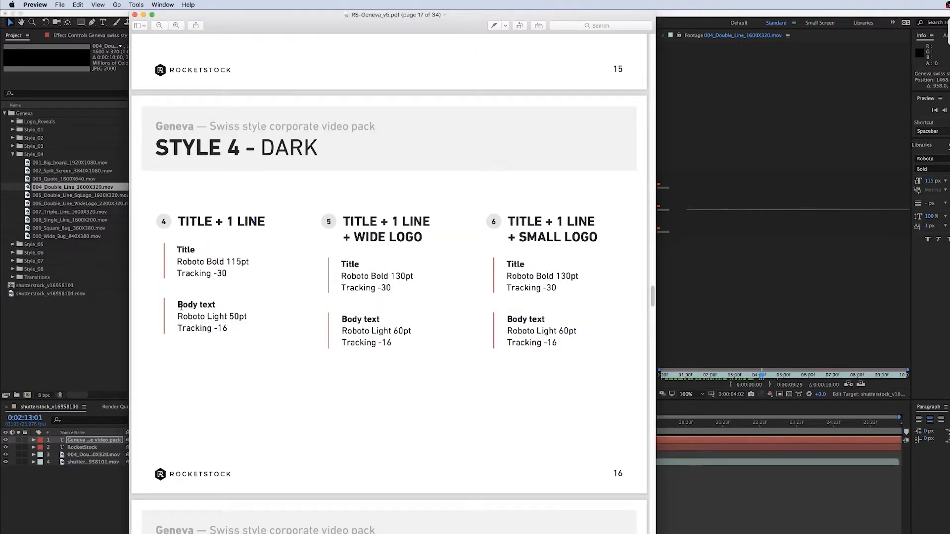
{"action": "key", "text": "super+Tab"}
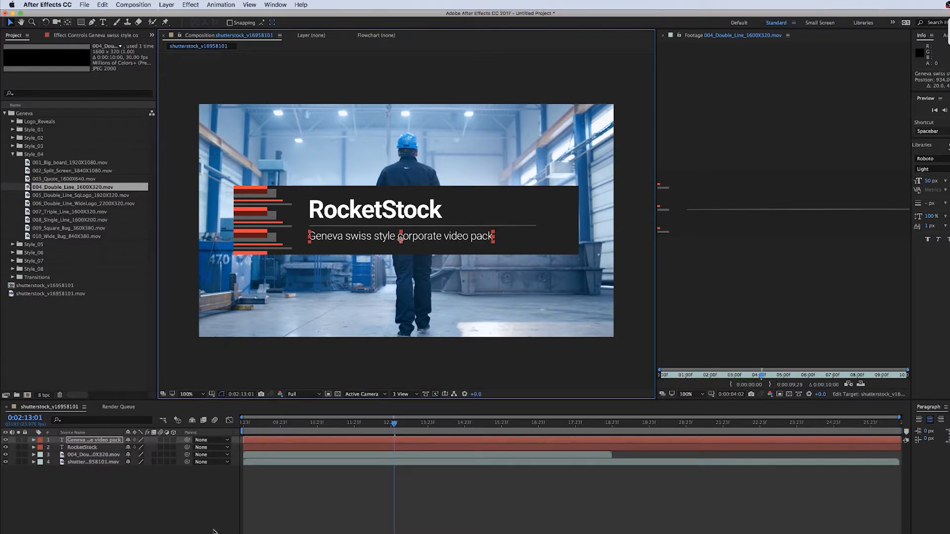
{"action": "left_click", "coordinate": [214, 532]}
Scroll the guide up to the Style 4 overview page to view its colours
{"action": "key", "text": "super+Tab"}
{"action": "scroll", "coordinate": [401, 332], "scroll_direction": "up", "scroll_amount": 10}
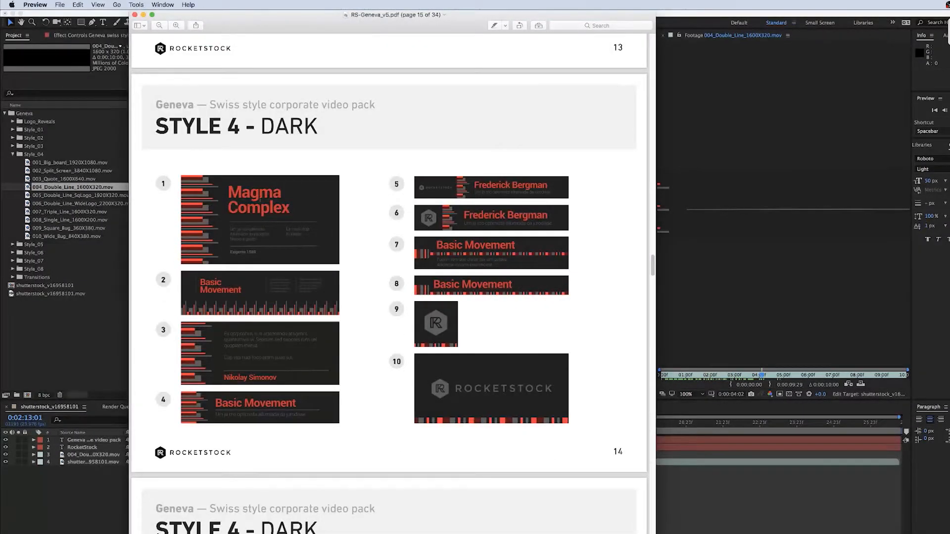
{"action": "key", "text": "super+Tab"}
Color the RocketStock title red by sampling the lower third's red bars with the eyedropper
{"action": "left_click", "coordinate": [94, 447]}
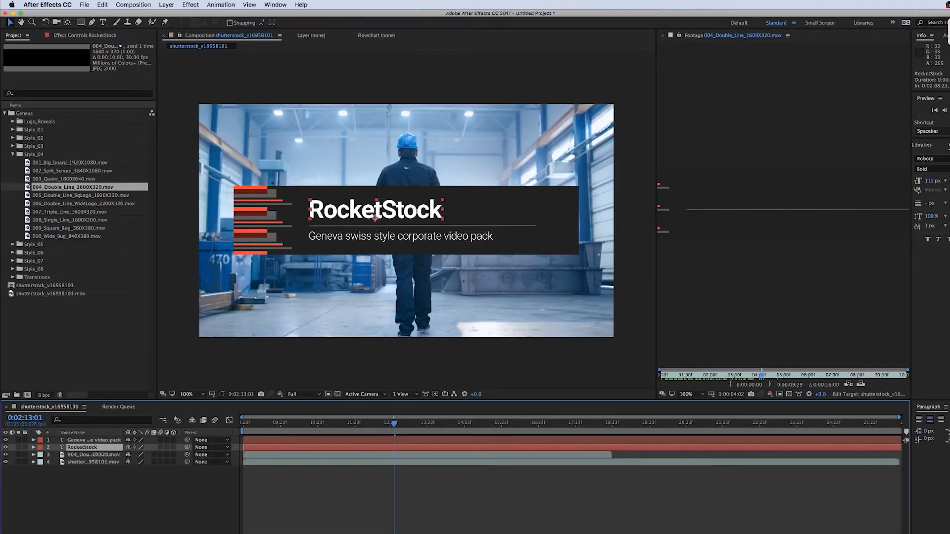
{"action": "left_click", "coordinate": [948, 162]}
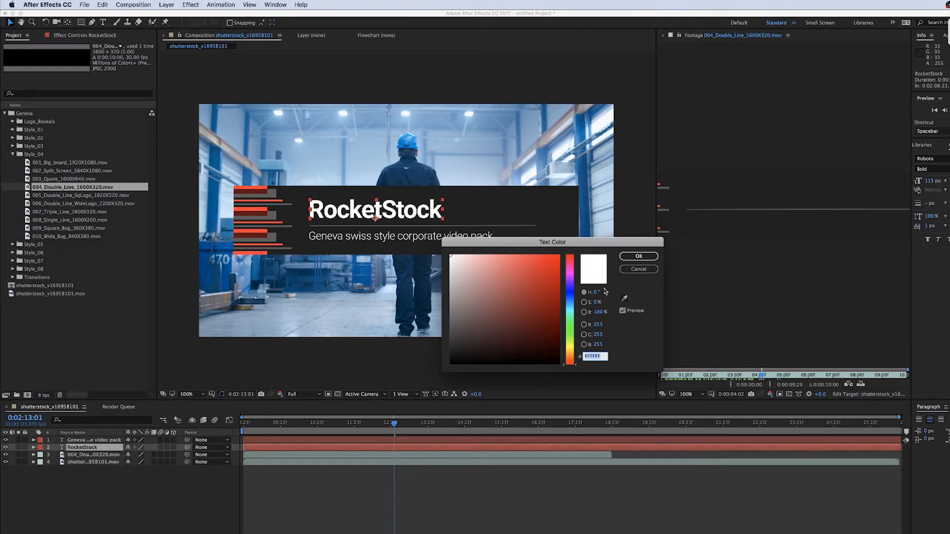
{"action": "left_click", "coordinate": [624, 299]}
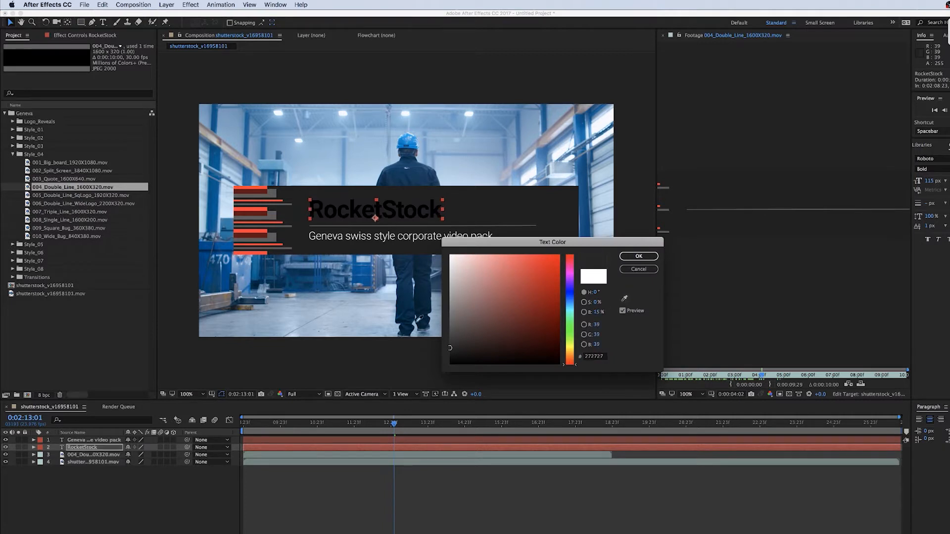
{"action": "left_click", "coordinate": [251, 207]}
{"action": "left_click", "coordinate": [639, 257]}
Color the body text grey by sampling the lower third's grey bars with the eyedropper
{"action": "left_click", "coordinate": [81, 441]}
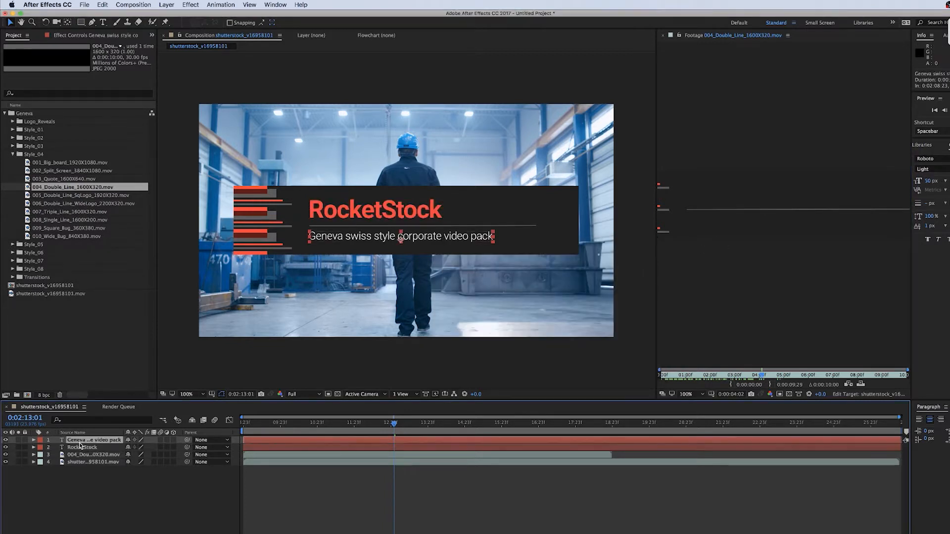
{"action": "left_click", "coordinate": [948, 163]}
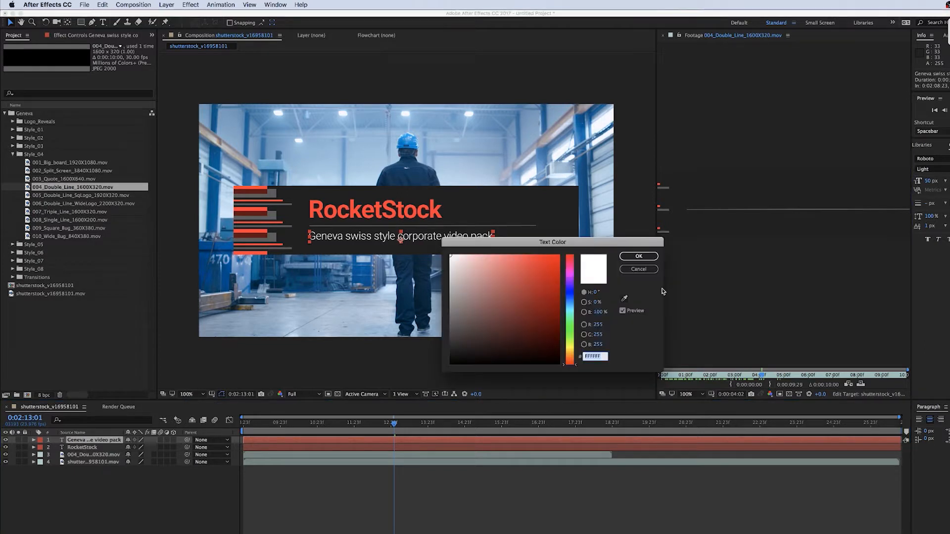
{"action": "left_click", "coordinate": [625, 299]}
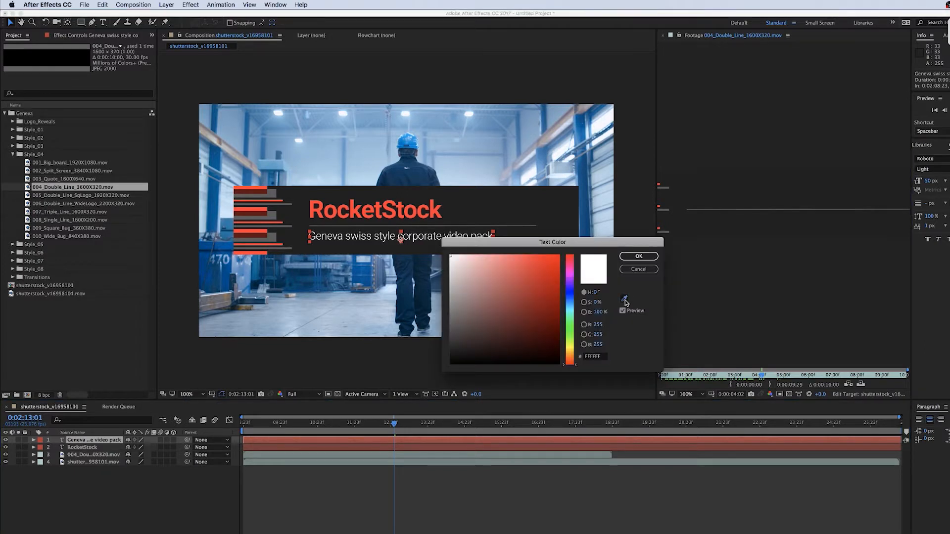
{"action": "left_click", "coordinate": [270, 217]}
{"action": "left_click", "coordinate": [638, 256]}
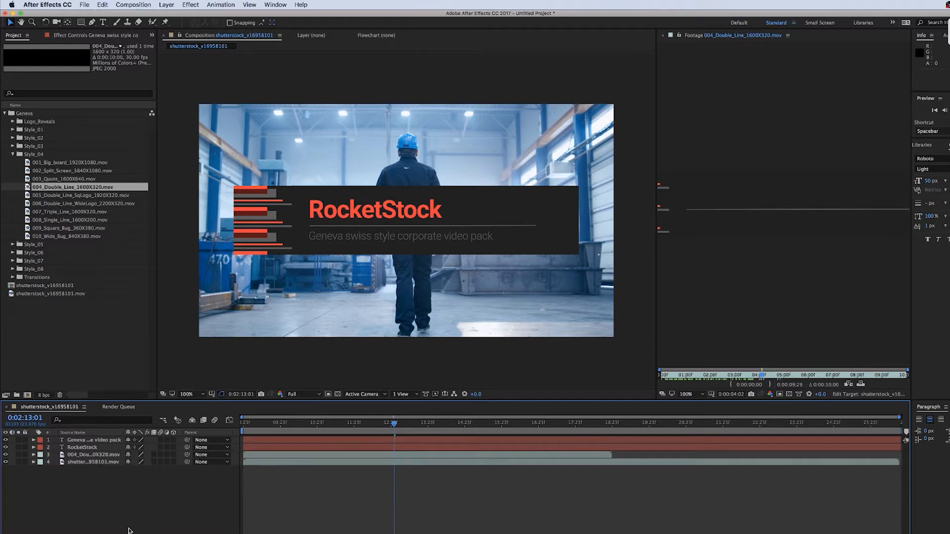
Parent both text layers to the 004_Double_Line_1600X320.mov layer
{"action": "left_click", "coordinate": [94, 440]}
{"action": "left_click", "coordinate": [89, 448], "text": "shift"}
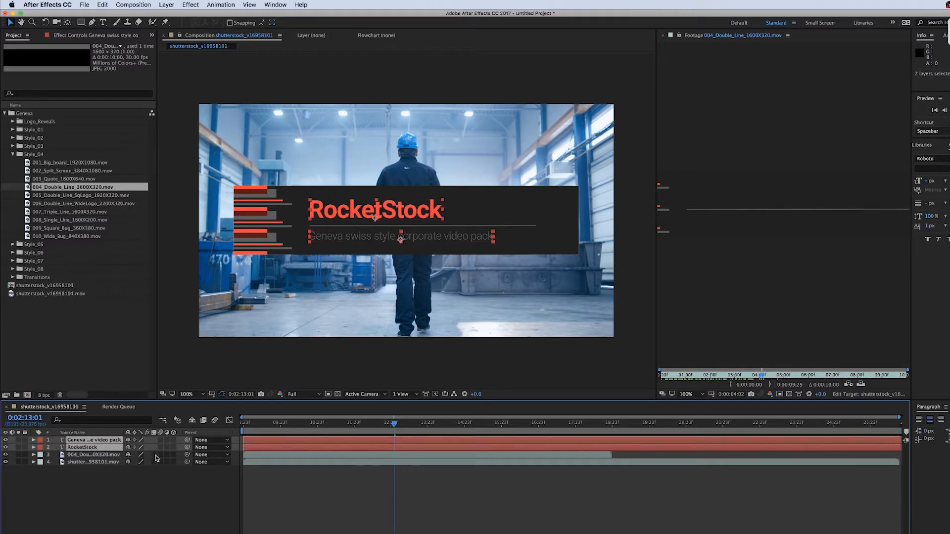
{"action": "left_click_drag", "start_coordinate": [187, 440], "coordinate": [103, 458]}
{"action": "key", "text": "F2"}
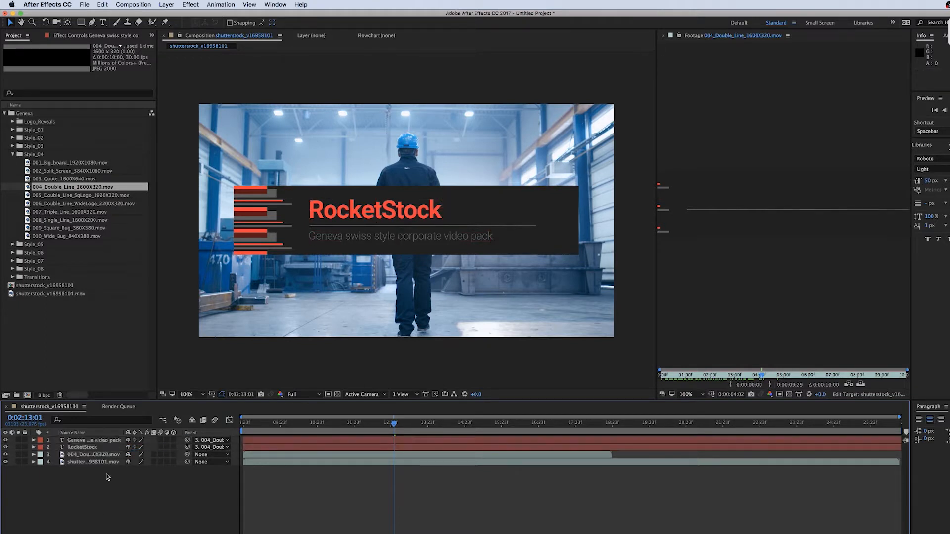
Scale the 004_Double_Line layer to 50% and move the lower third to the frame's lower left
{"action": "left_click", "coordinate": [105, 457]}
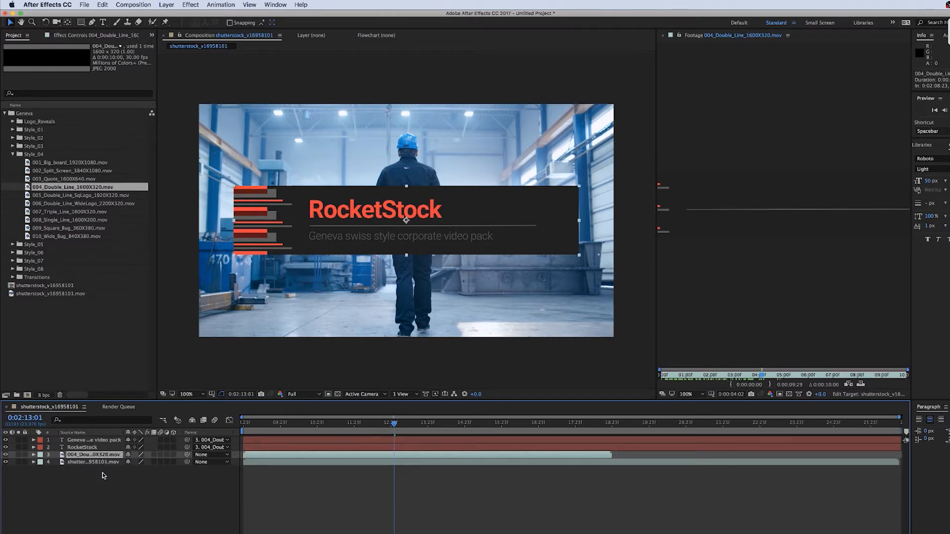
{"action": "key", "text": "s"}
{"action": "left_click", "coordinate": [140, 462]}
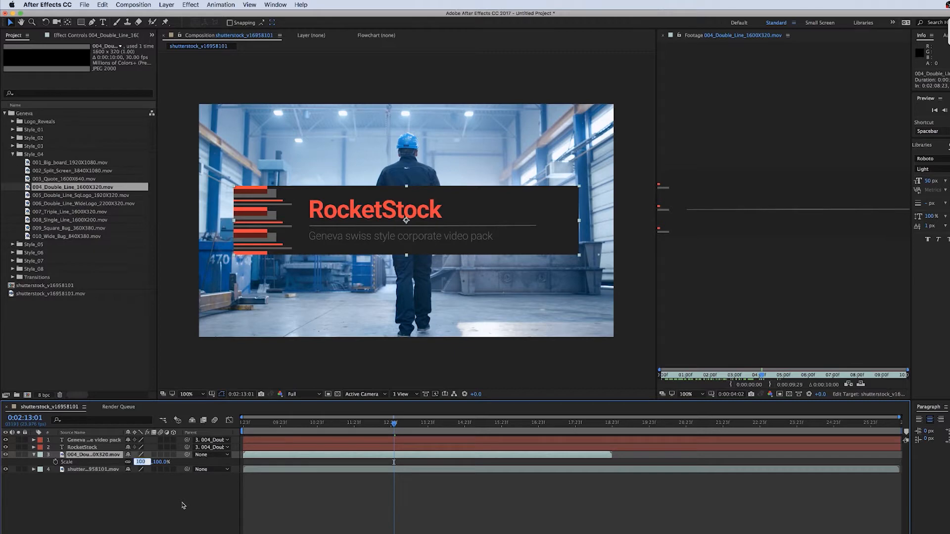
{"action": "type", "text": "50"}
{"action": "key", "text": "Return"}
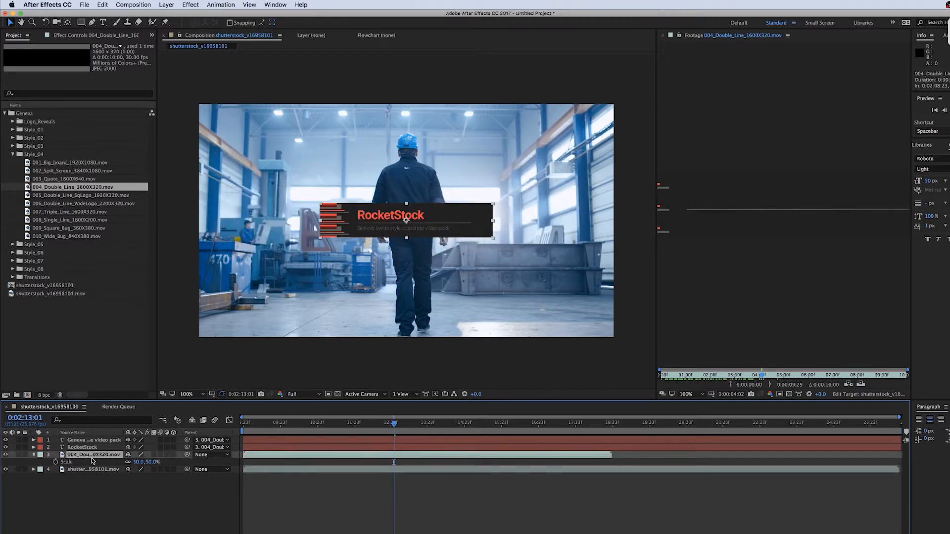
{"action": "left_click_drag", "start_coordinate": [454, 217], "coordinate": [373, 285]}
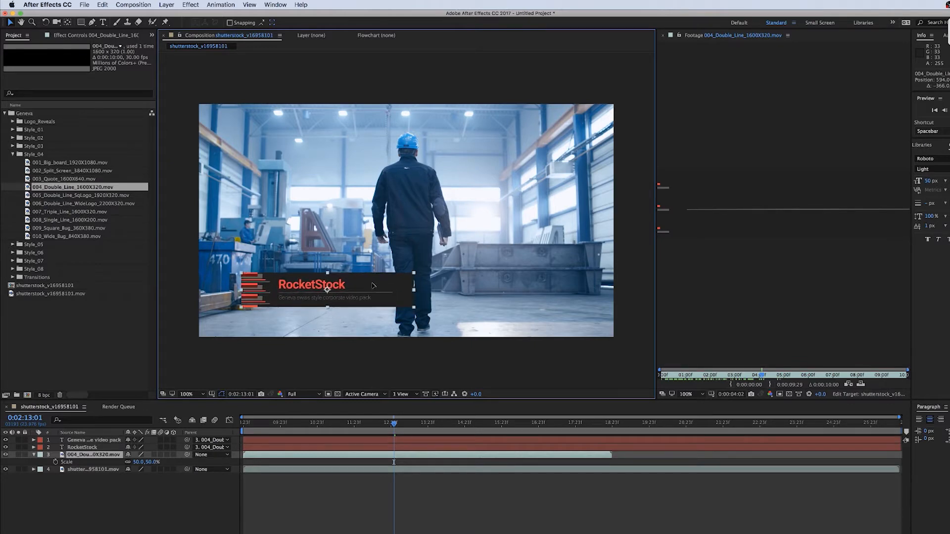
Add opacity keyframes on both text layers at 0:02:09:17
{"action": "left_click_drag", "start_coordinate": [394, 425], "coordinate": [284, 462]}
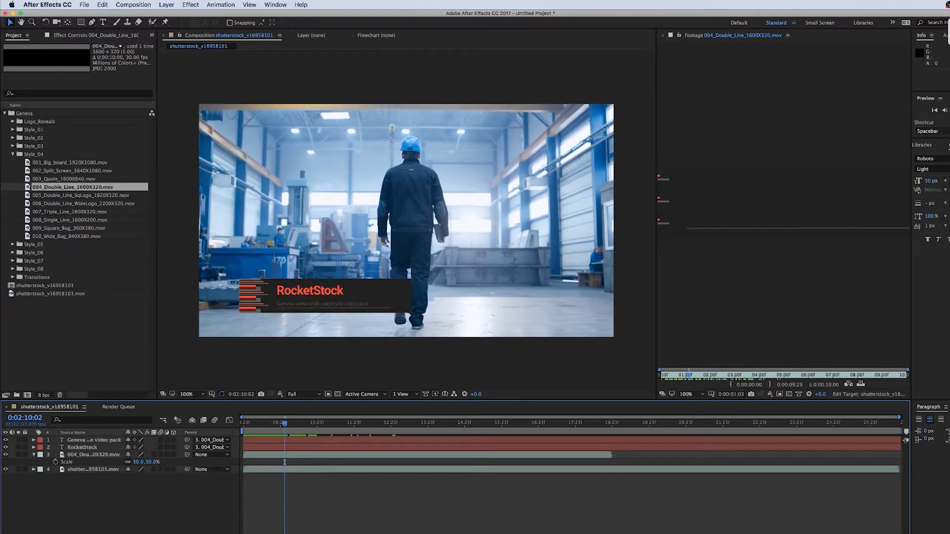
{"action": "mouse_move", "coordinate": [284, 424]}
{"action": "left_mouse_down"}
{"action": "mouse_move", "coordinate": [257, 429]}
{"action": "mouse_move", "coordinate": [271, 431]}
{"action": "left_mouse_up"}
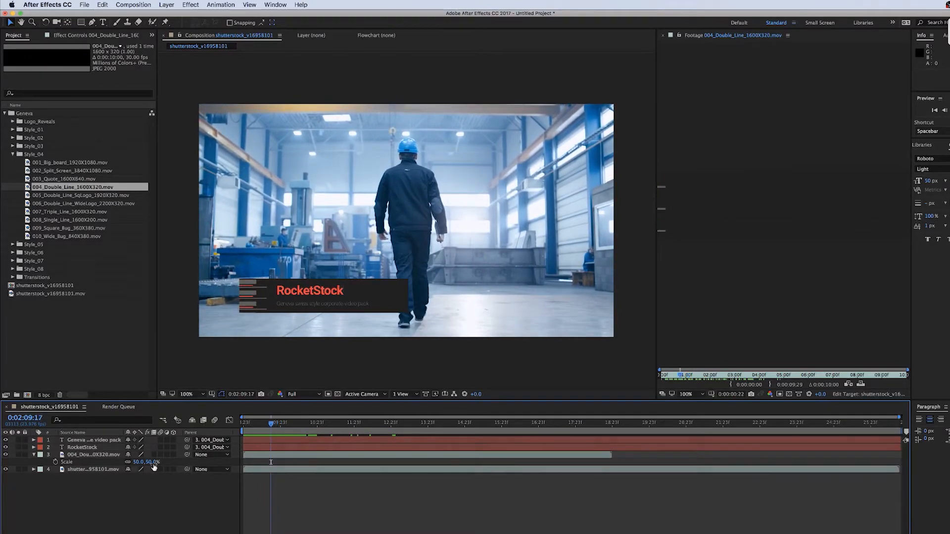
{"action": "left_click", "coordinate": [83, 447]}
{"action": "left_click", "coordinate": [85, 441], "text": "shift"}
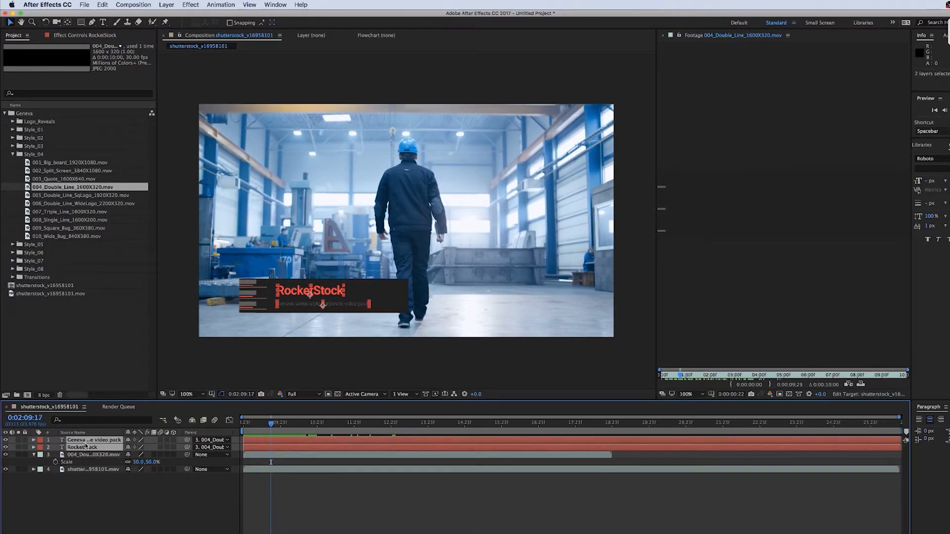
{"action": "key", "text": "t"}
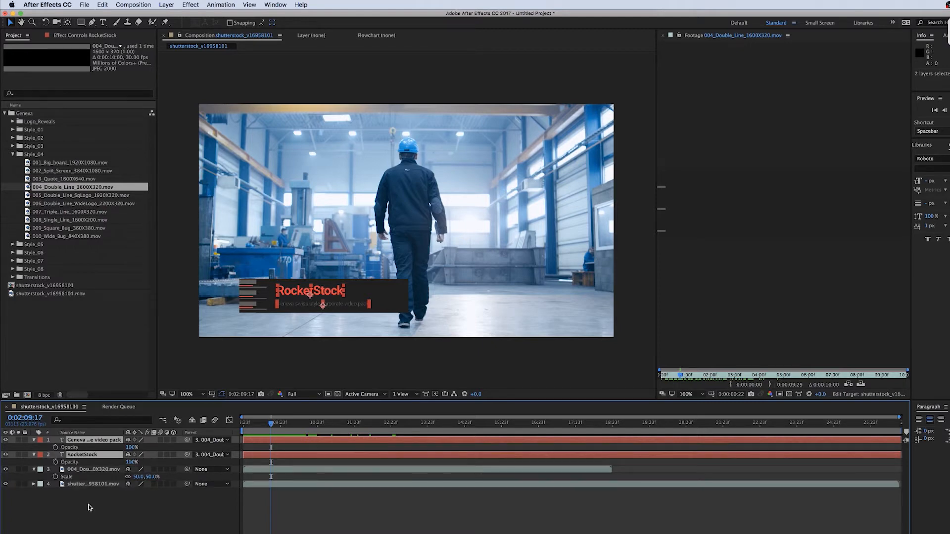
{"action": "left_click", "coordinate": [56, 447]}
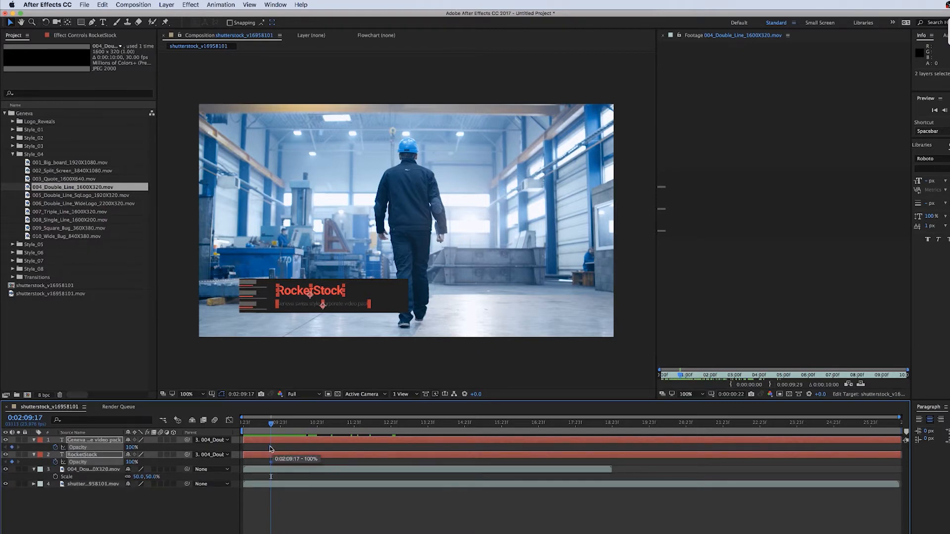
Move both text layers' 100% opacity keyframes slightly later and set their opacity to 0% at 0:02:09:17
{"action": "left_click_drag", "start_coordinate": [272, 448], "coordinate": [293, 452]}
{"action": "left_click", "coordinate": [130, 448]}
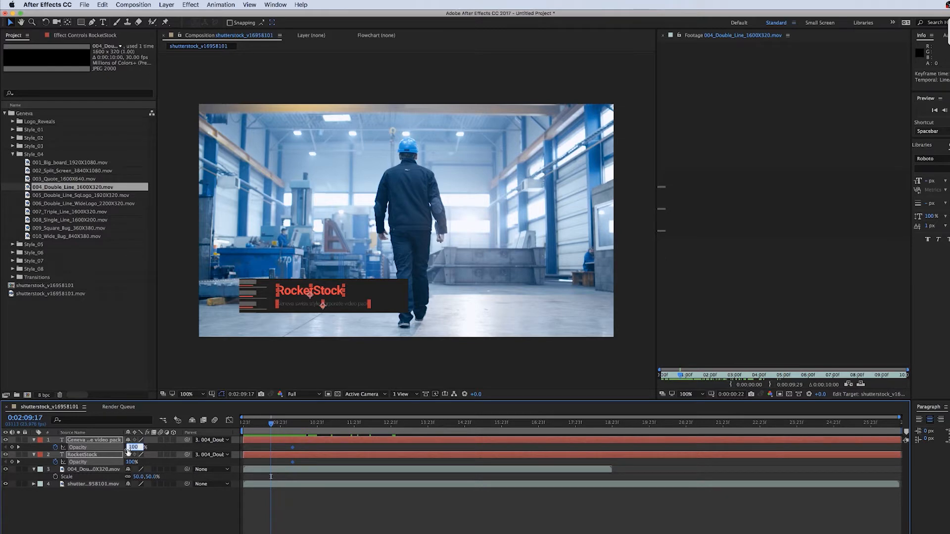
{"action": "type", "text": "0"}
{"action": "key", "text": "Return"}
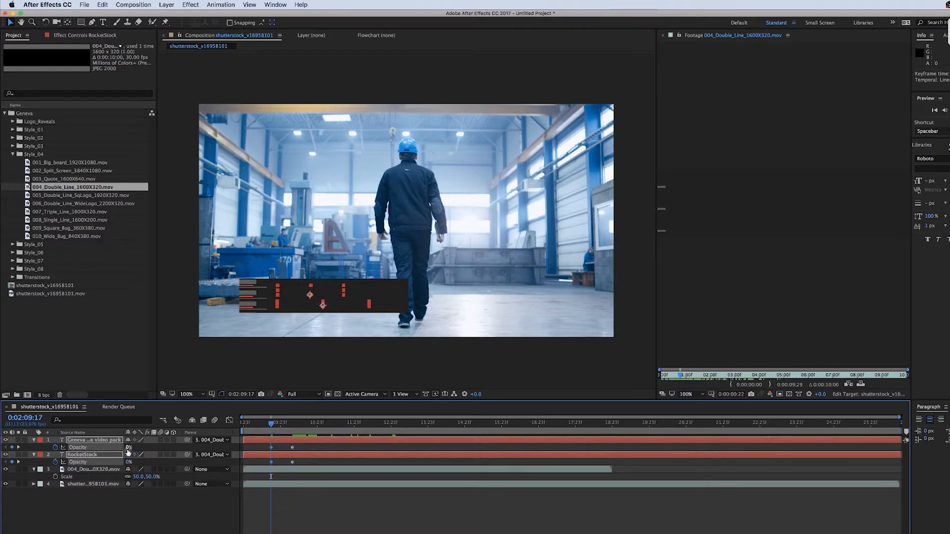
Add opacity keyframes on both text layers at 0:02:17:16
{"action": "left_click_drag", "start_coordinate": [272, 424], "coordinate": [504, 477]}
{"action": "left_click_drag", "start_coordinate": [504, 425], "coordinate": [565, 425]}
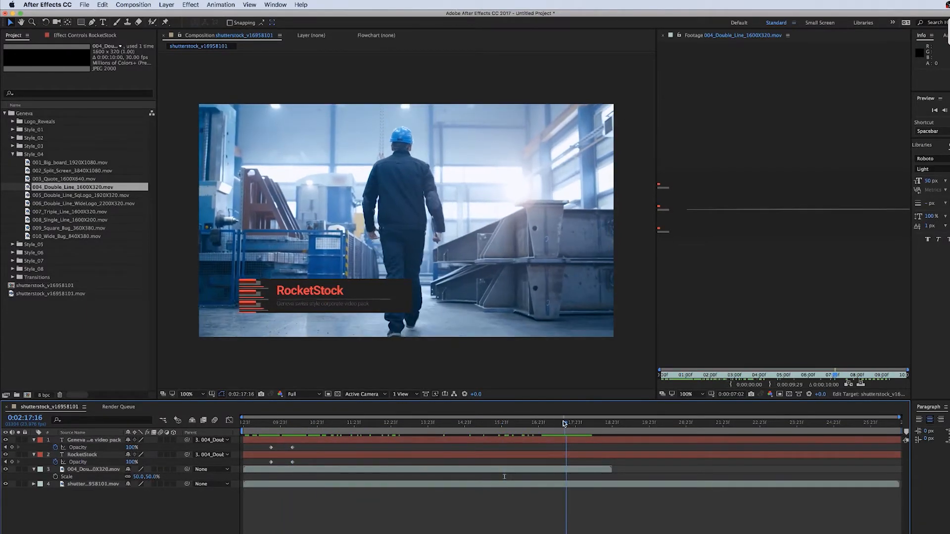
{"action": "left_click", "coordinate": [12, 447]}
{"action": "left_click", "coordinate": [11, 462]}
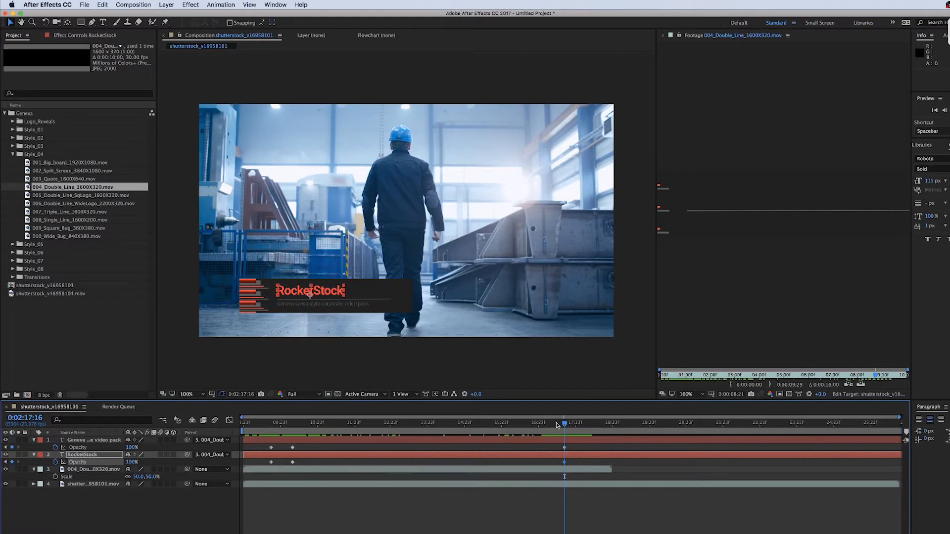
Set both text layers' opacity to 0% at 0:02:18:06 to fade them out
{"action": "left_click_drag", "start_coordinate": [564, 423], "coordinate": [587, 426]}
{"action": "left_click", "coordinate": [159, 509]}
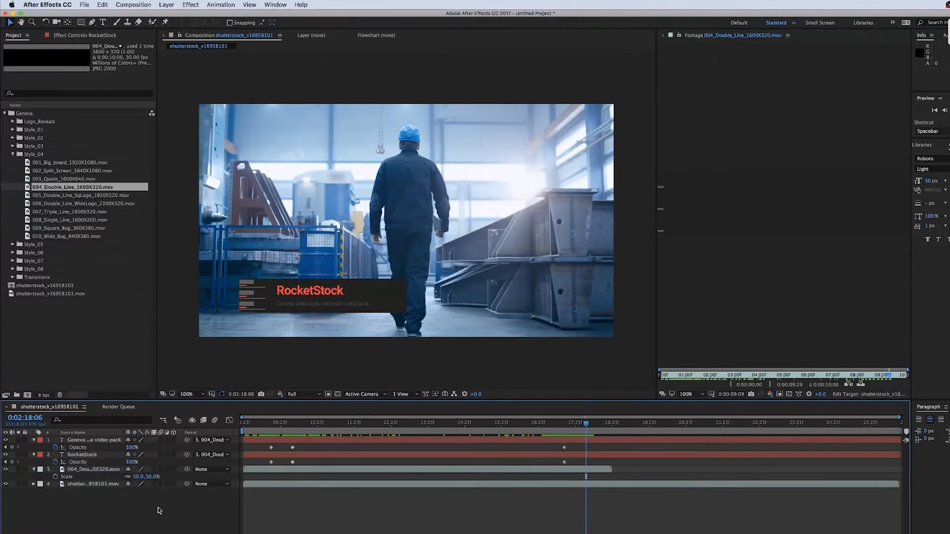
{"action": "left_click", "coordinate": [83, 441]}
{"action": "left_click", "coordinate": [84, 454], "text": "shift"}
{"action": "left_click", "coordinate": [132, 447]}
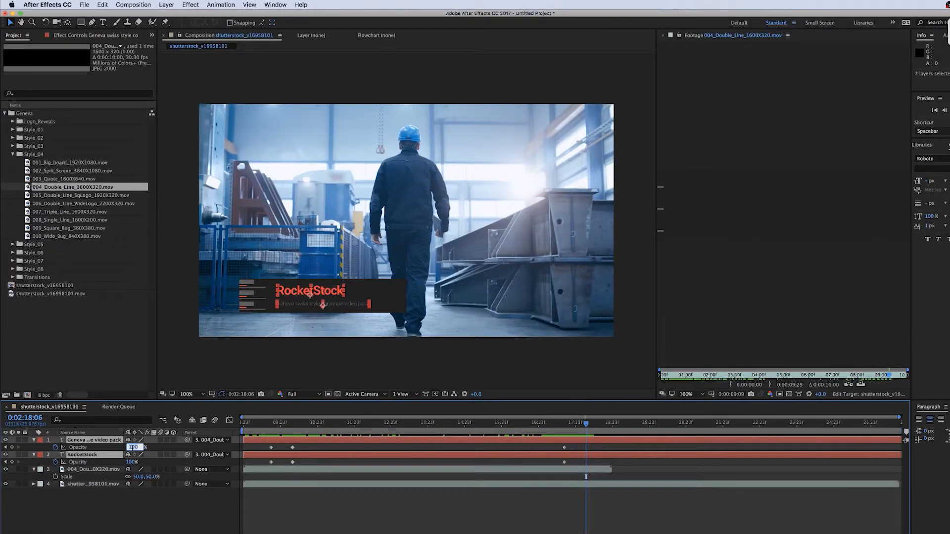
{"action": "type", "text": "0"}
{"action": "key", "text": "Return"}
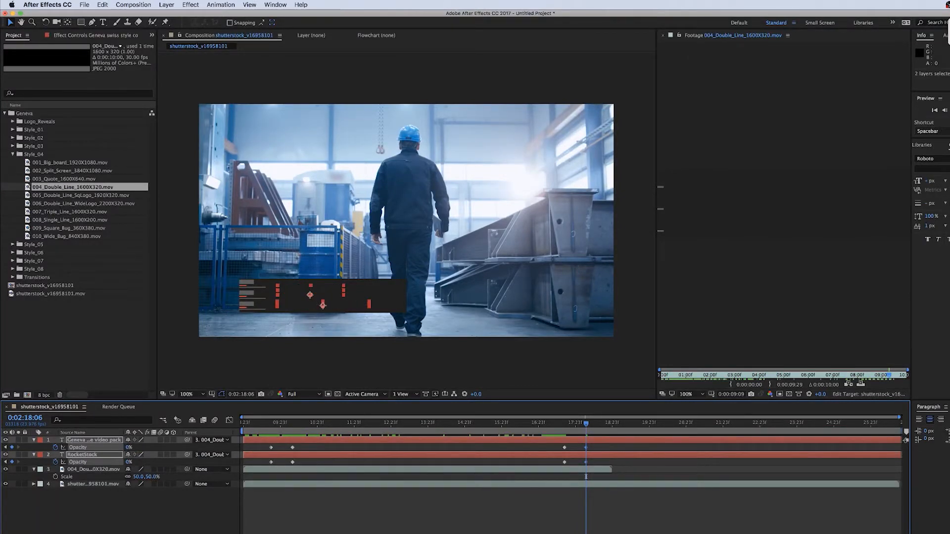
Apply Hue/Saturation to the 004_Double_Line layer and set its Master Hue to 0x+187.0°
{"action": "left_click_drag", "start_coordinate": [587, 423], "coordinate": [393, 423]}
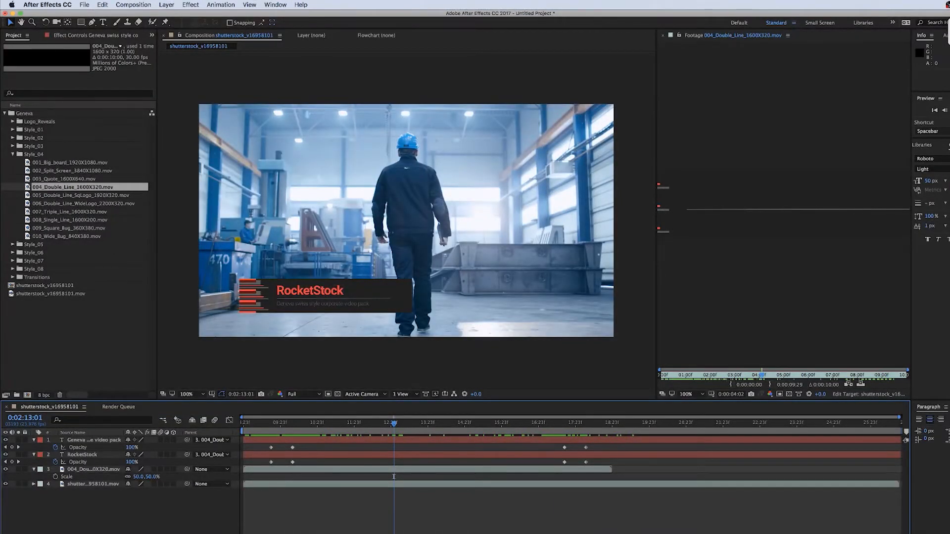
{"action": "left_click", "coordinate": [92, 470]}
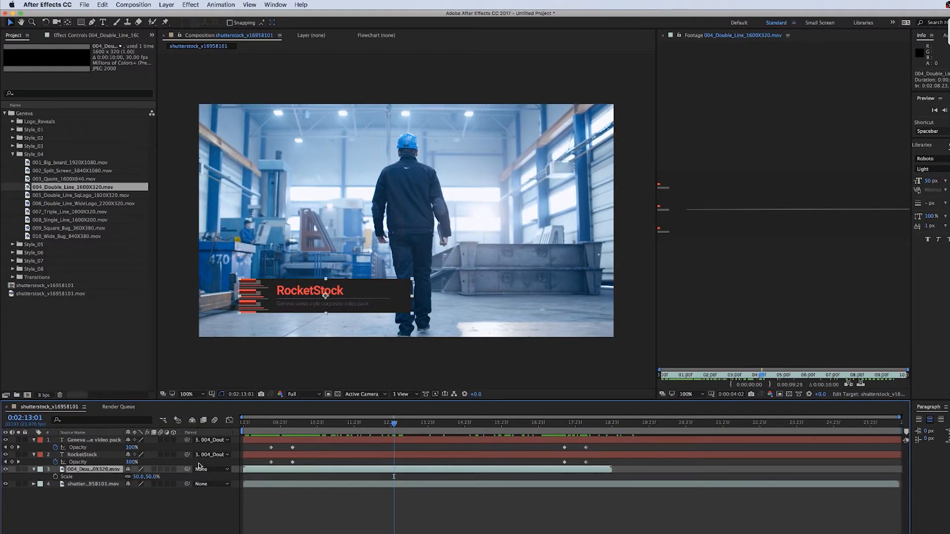
{"action": "left_click", "coordinate": [190, 4]}
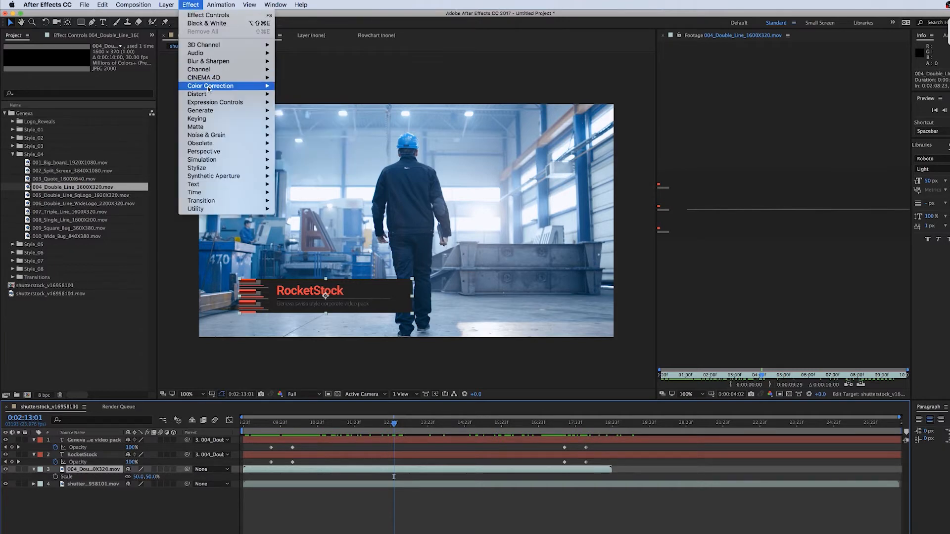
{"action": "mouse_move", "coordinate": [209, 87]}
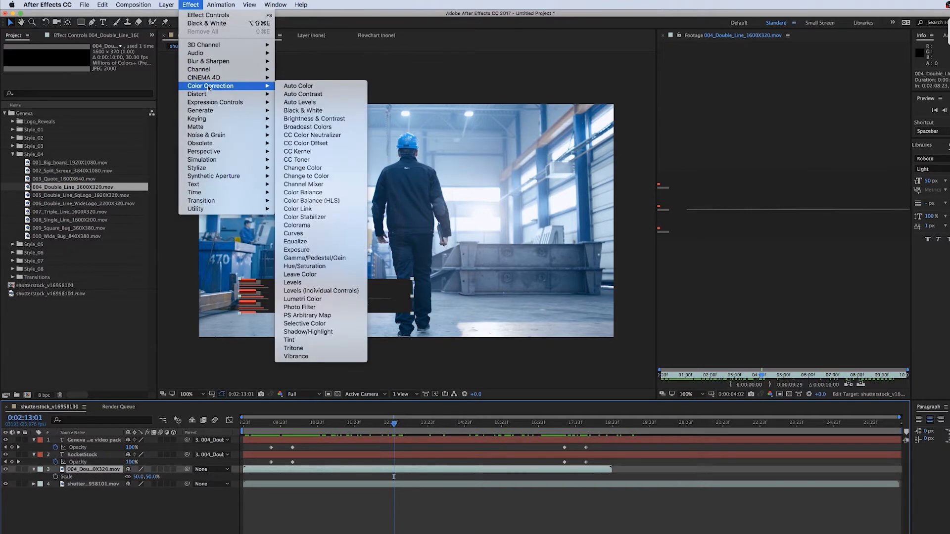
{"action": "left_click", "coordinate": [315, 267]}
{"action": "left_click_drag", "start_coordinate": [99, 95], "coordinate": [183, 97]}
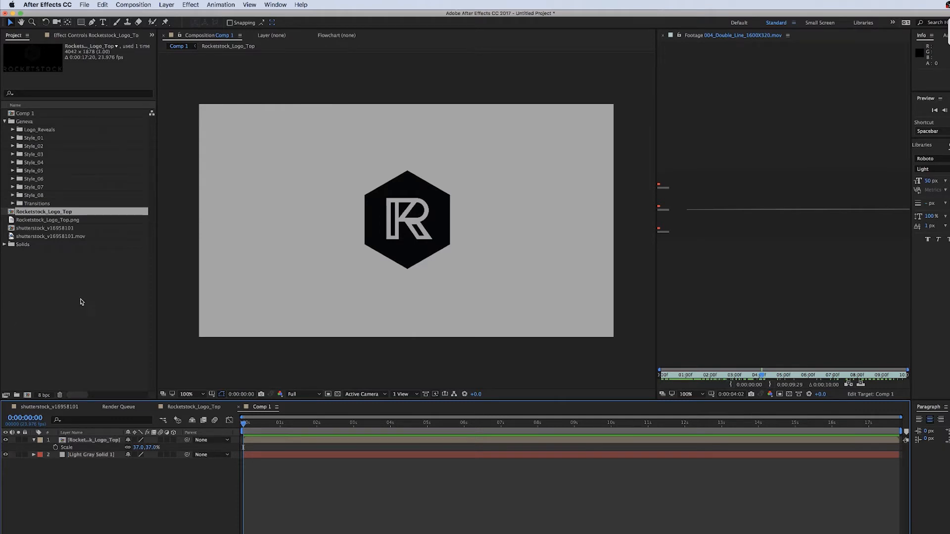
Browse the Logo_Reveals folders and preview the Style_05 Square_Logo.mov footage
{"action": "left_click", "coordinate": [82, 302]}
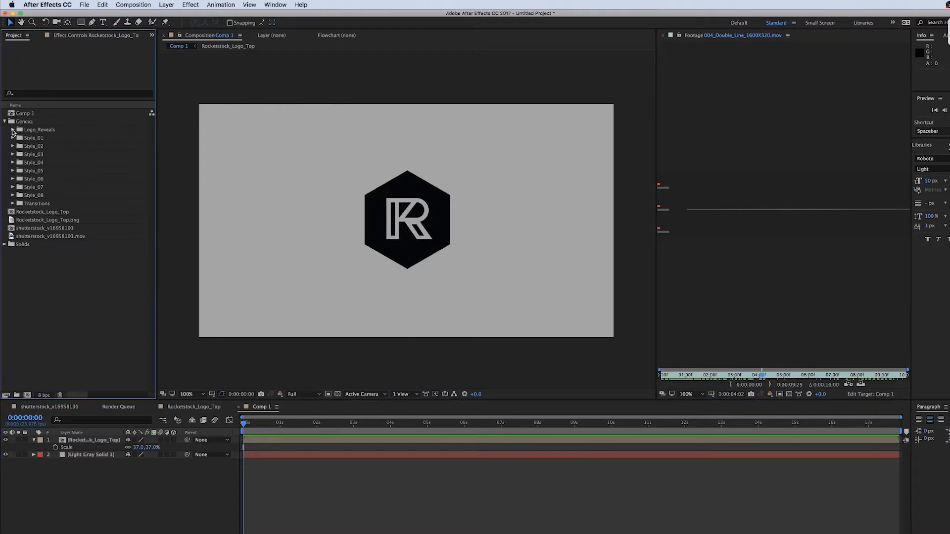
{"action": "left_click", "coordinate": [13, 130]}
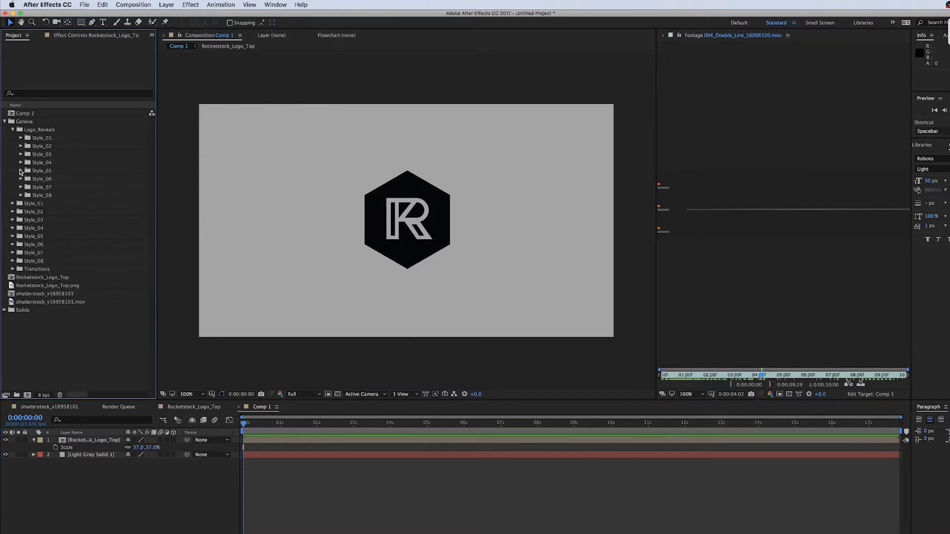
{"action": "left_click", "coordinate": [21, 171]}
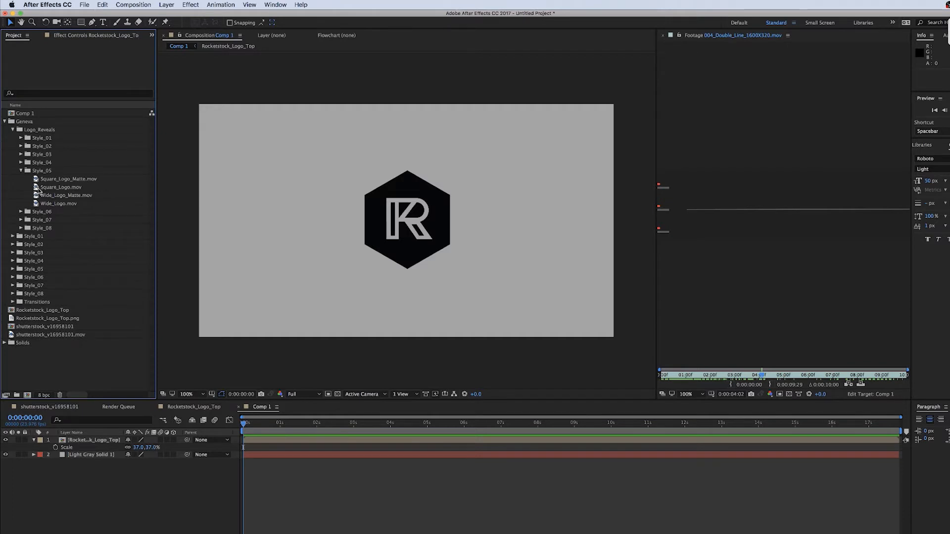
{"action": "double_click", "coordinate": [35, 189]}
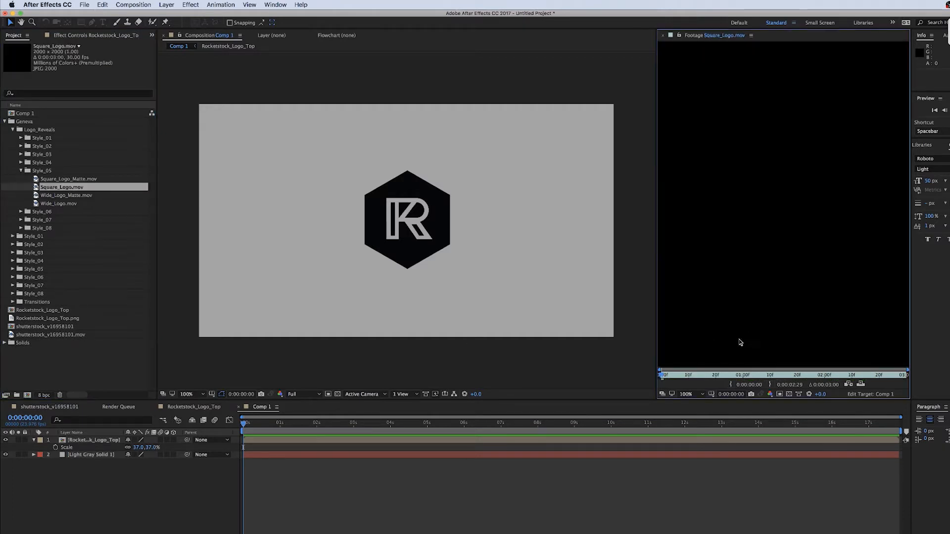
{"action": "left_click", "coordinate": [768, 377]}
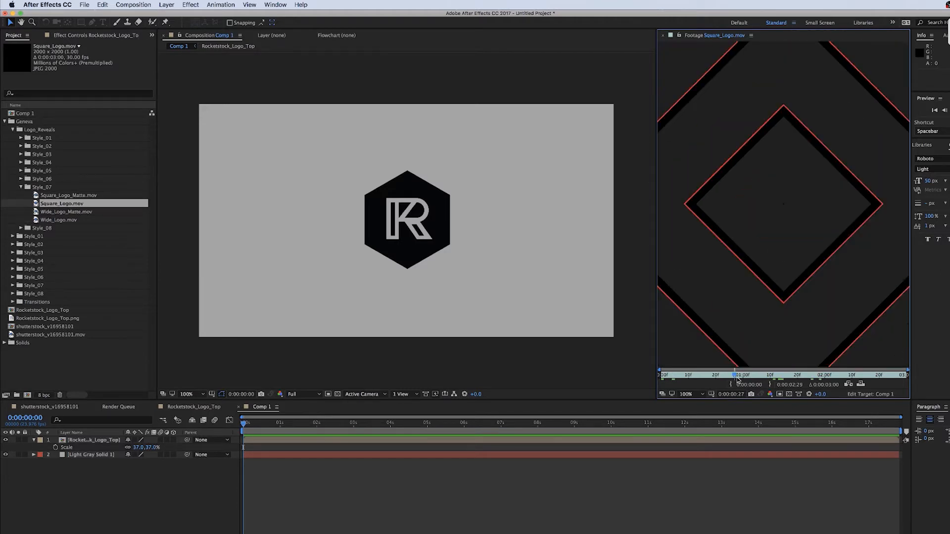
{"action": "left_click_drag", "start_coordinate": [737, 379], "coordinate": [768, 377]}
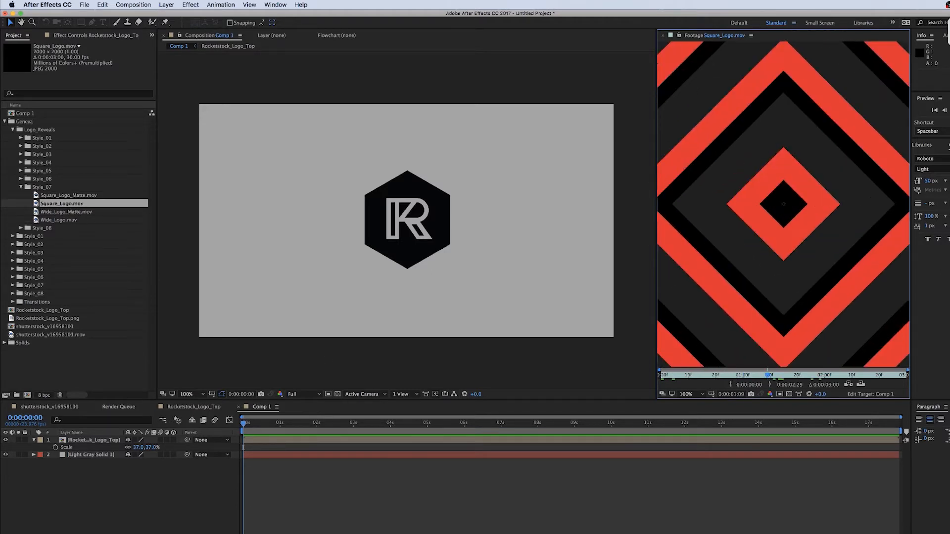
Add the Style_07 Square_Logo.mov to Comp 1 and scale it to 26%
{"action": "left_click_drag", "start_coordinate": [36, 204], "coordinate": [85, 440]}
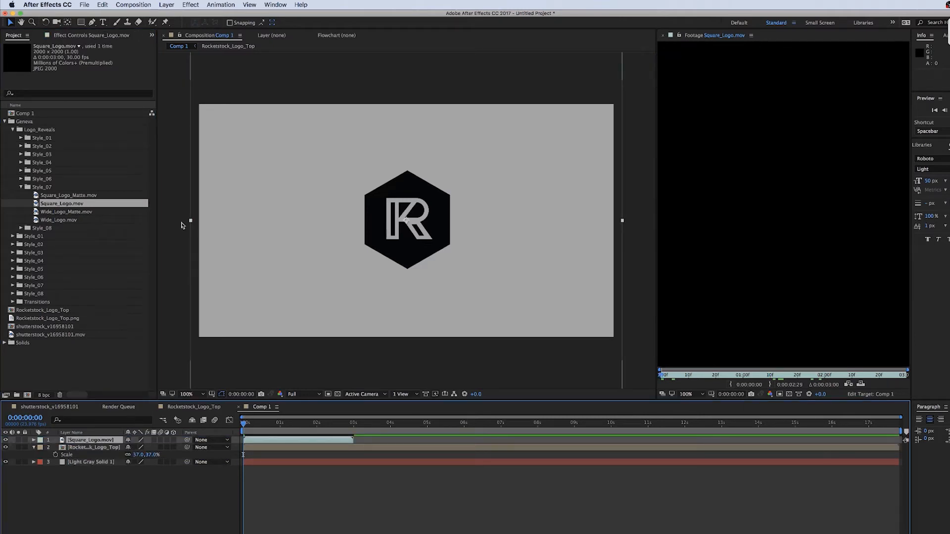
{"action": "left_click", "coordinate": [297, 421]}
{"action": "key", "text": "s"}
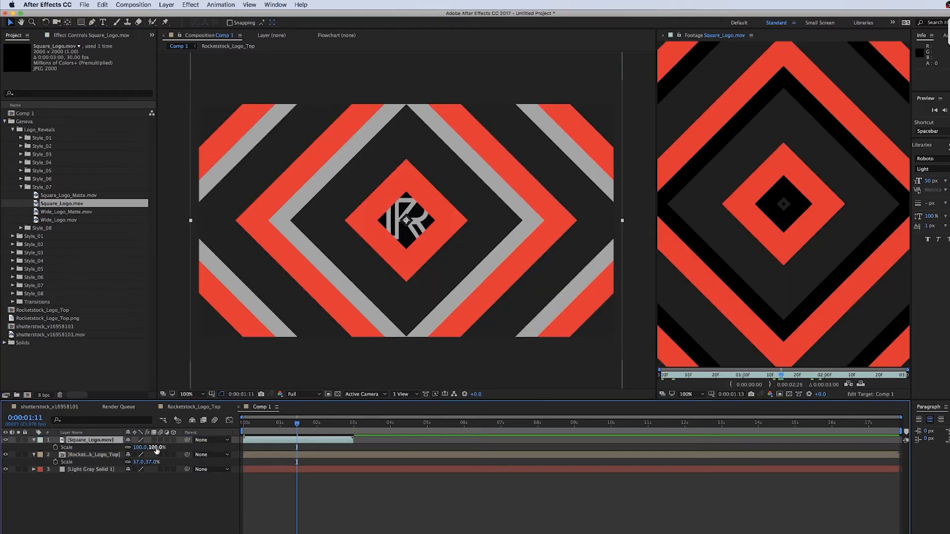
{"action": "left_click_drag", "start_coordinate": [156, 448], "coordinate": [124, 448]}
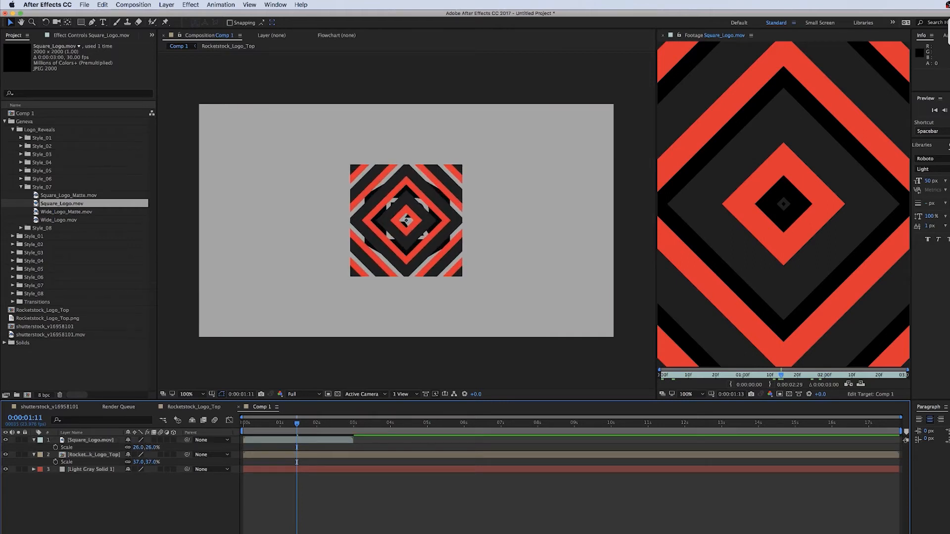
Add the Style_07 Square_Logo_Matte.mov to the comp and scale it to 26%
{"action": "left_click_drag", "start_coordinate": [73, 197], "coordinate": [150, 460]}
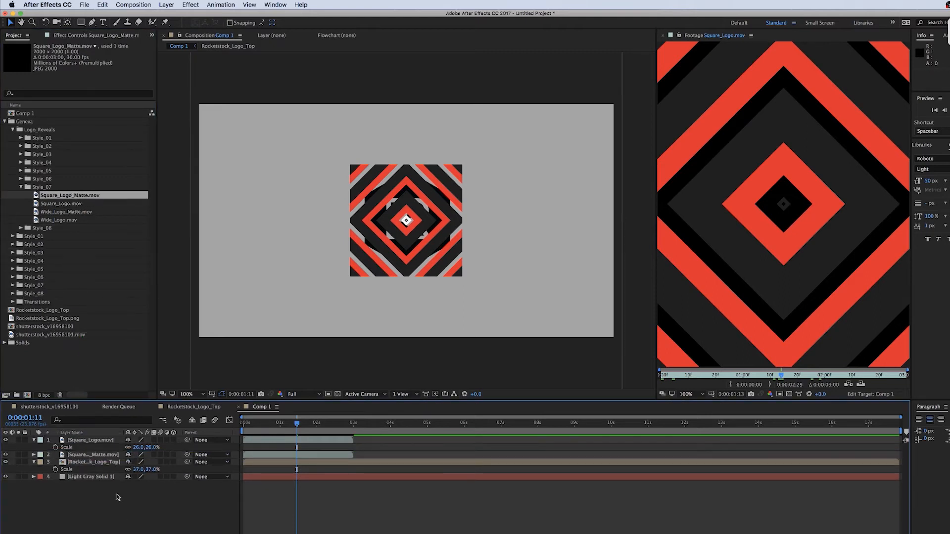
{"action": "key", "text": "s"}
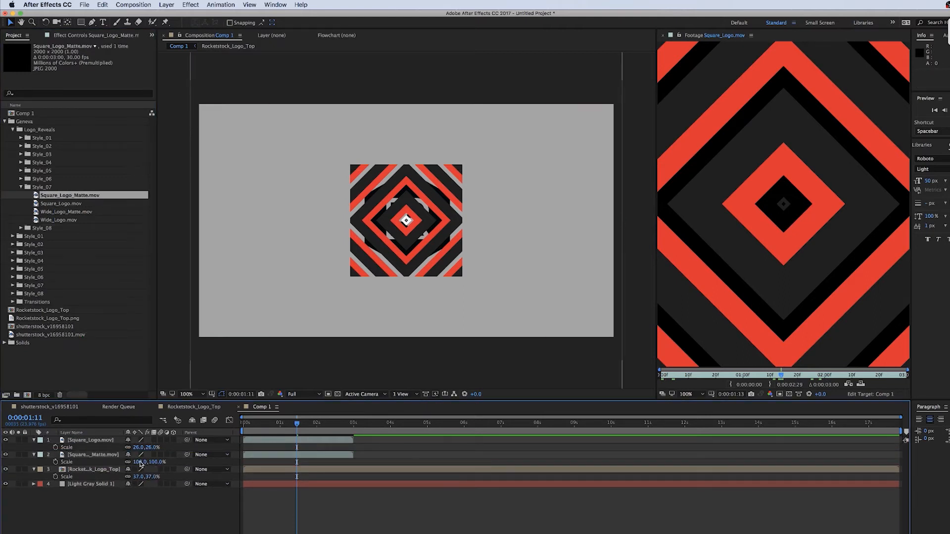
{"action": "left_click", "coordinate": [139, 461]}
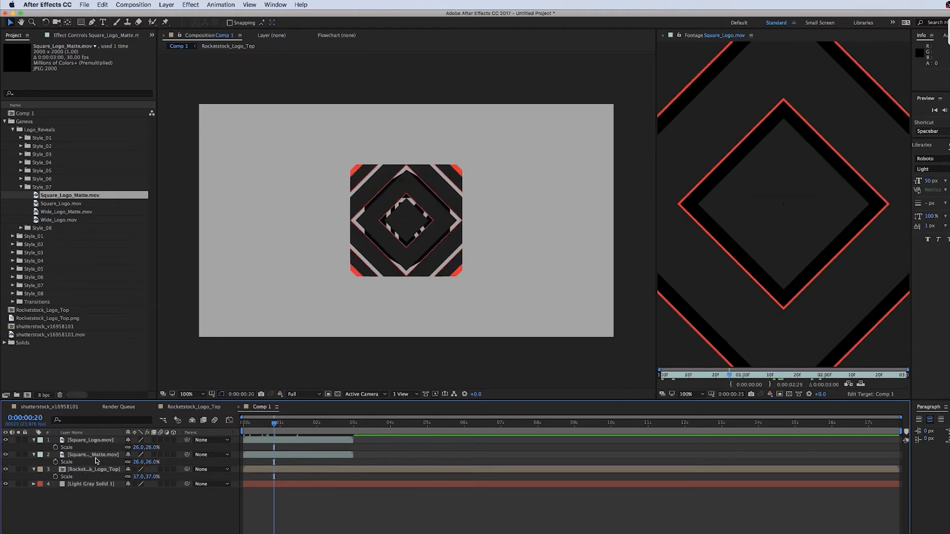
Set the Rocketstock_Logo_Top layer's track matte to the Square_Logo_Matte layer and play the result
{"action": "left_click", "coordinate": [99, 471]}
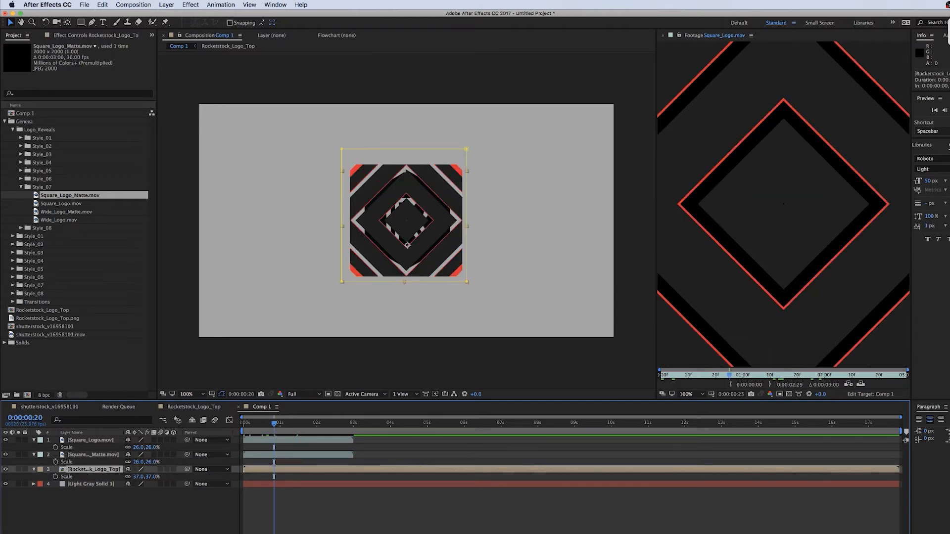
{"action": "key", "text": "F4"}
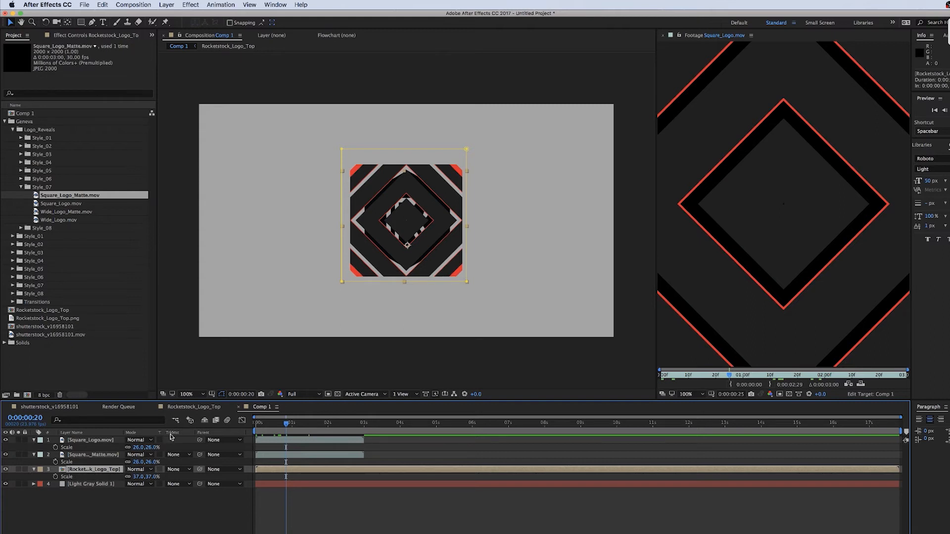
{"action": "left_click", "coordinate": [180, 471]}
{"action": "left_click", "coordinate": [207, 491]}
{"action": "key", "text": "space"}
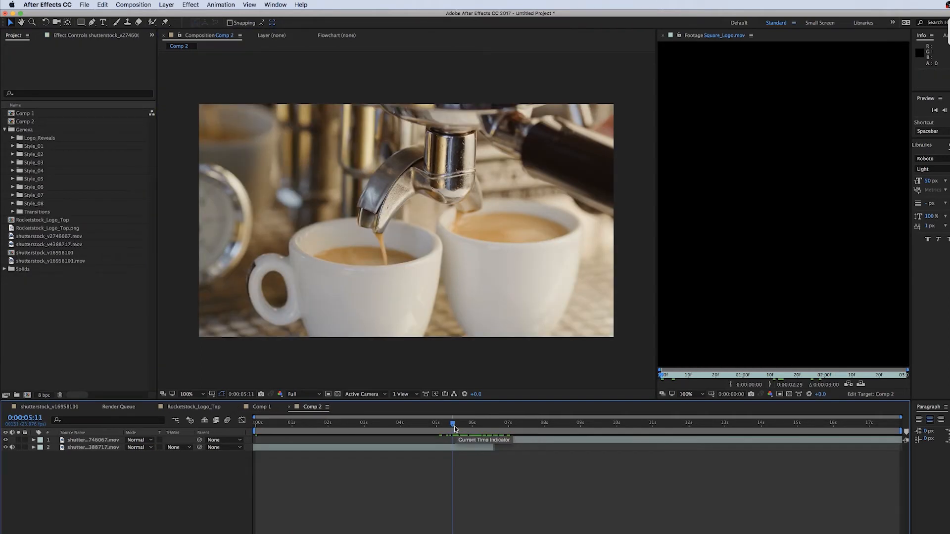
Add Transitions Style_02 Graphics_01.mov to Comp 2 at the cut between the two coffee clips
{"action": "left_click_drag", "start_coordinate": [454, 427], "coordinate": [461, 426]}
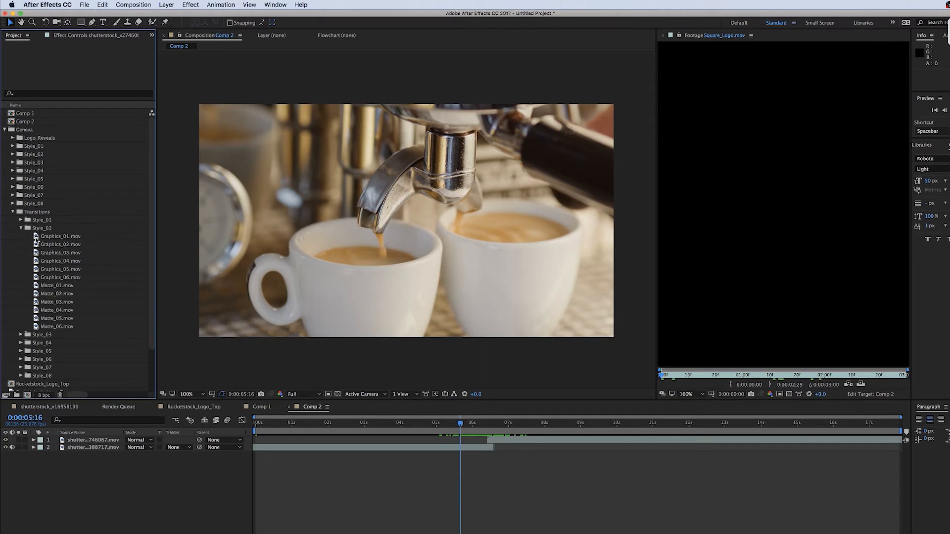
{"action": "double_click", "coordinate": [36, 237]}
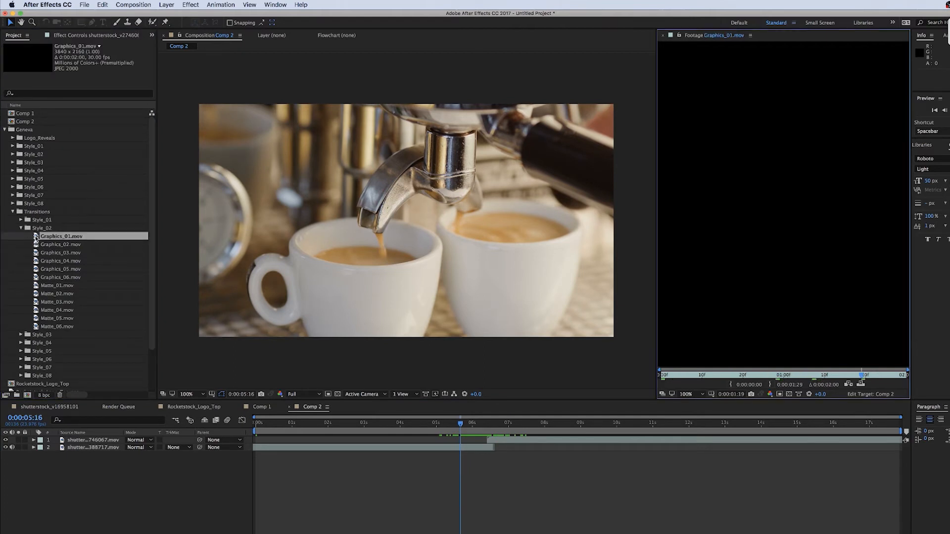
{"action": "left_click_drag", "start_coordinate": [35, 237], "coordinate": [490, 428]}
{"action": "left_click", "coordinate": [490, 424]}
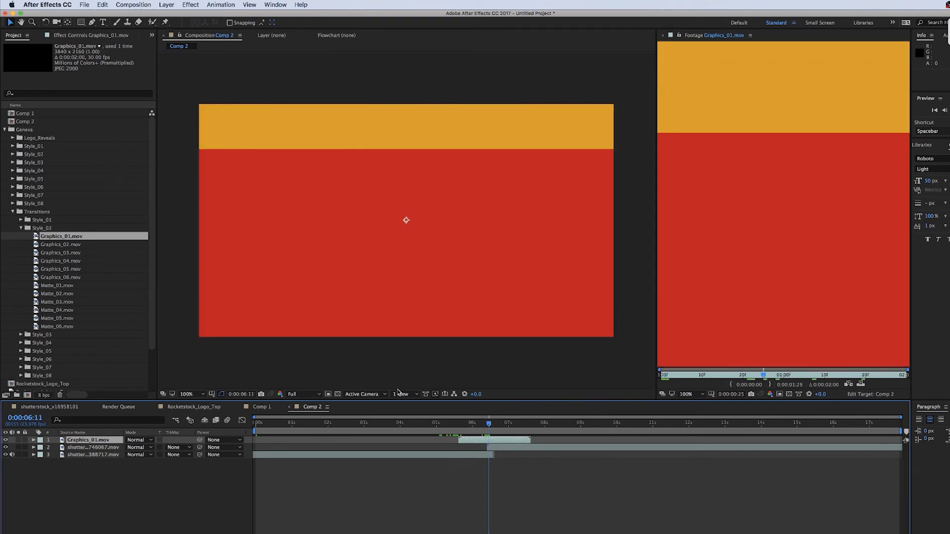
Flip the Graphics_01 layer vertically and shift its timing slightly earlier
{"action": "right_click", "coordinate": [418, 273]}
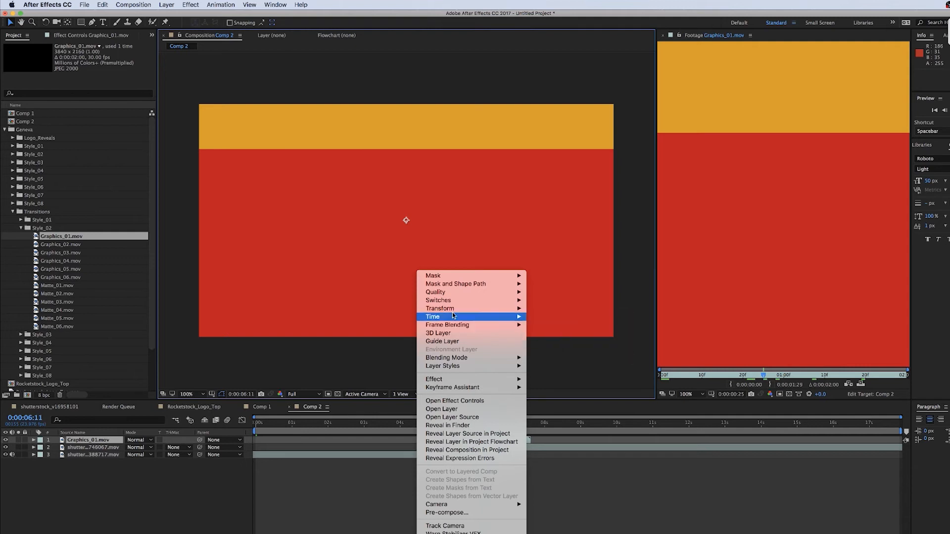
{"action": "mouse_move", "coordinate": [452, 309]}
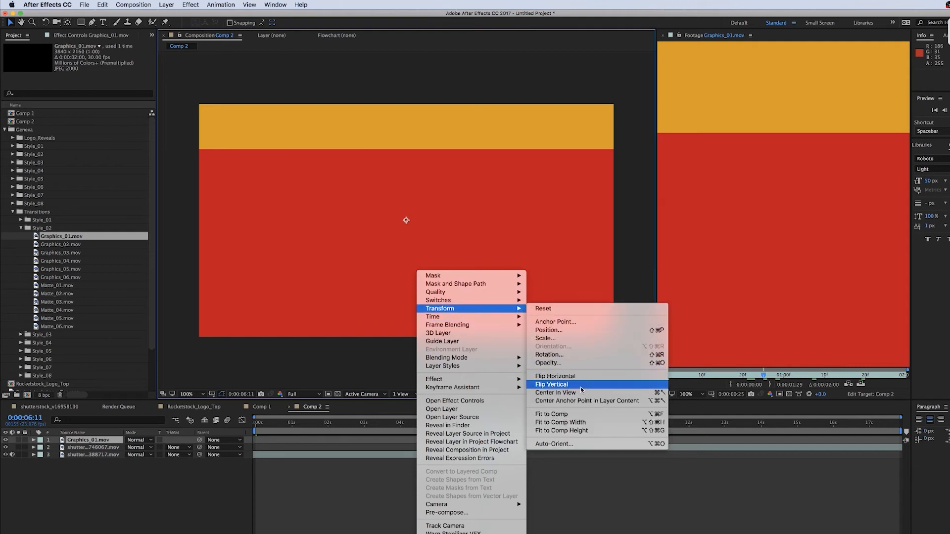
{"action": "left_click", "coordinate": [574, 414]}
{"action": "left_click_drag", "start_coordinate": [488, 424], "coordinate": [498, 441]}
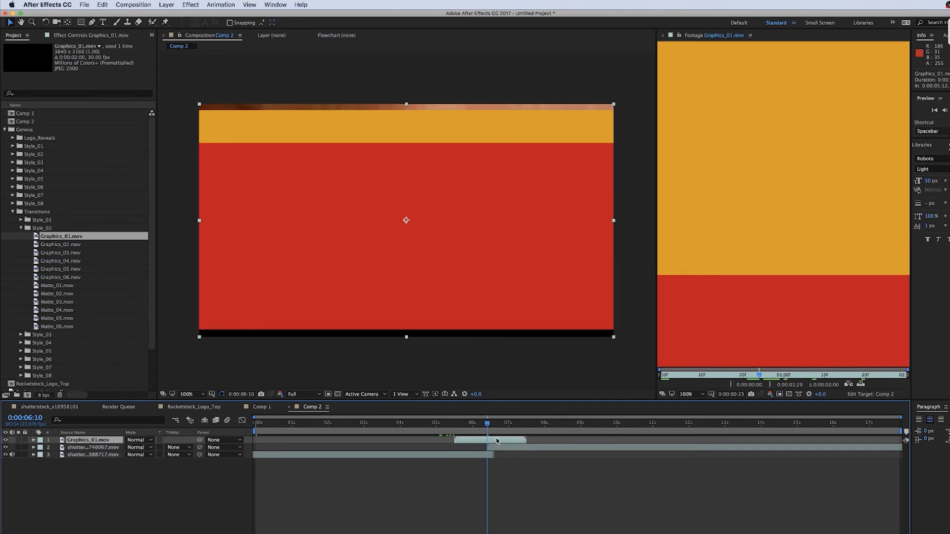
{"action": "left_click", "coordinate": [287, 531]}
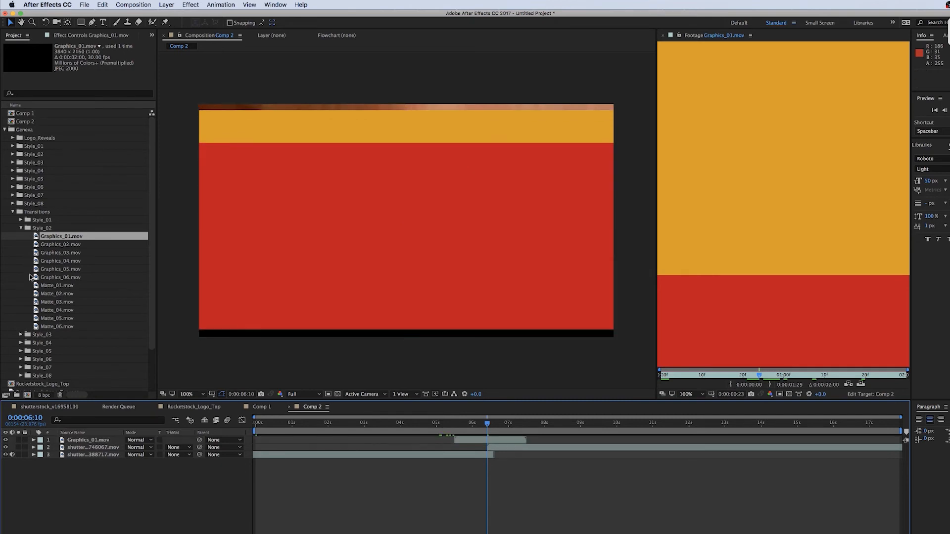
Add Matte_01.mov above Graphics_01 at the same time and flip it vertically
{"action": "left_click_drag", "start_coordinate": [36, 286], "coordinate": [455, 440]}
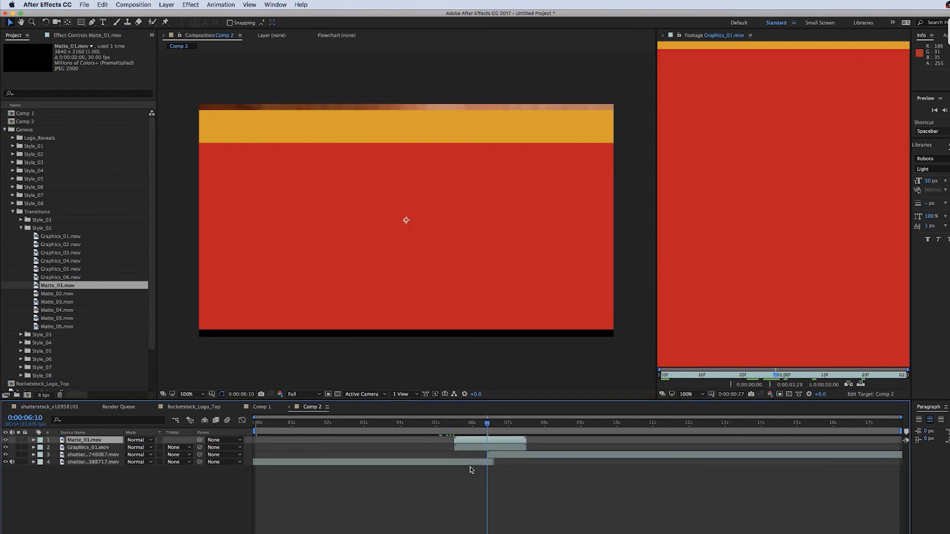
{"action": "right_click", "coordinate": [491, 438]}
{"action": "mouse_move", "coordinate": [515, 323]}
{"action": "left_click", "coordinate": [658, 424]}
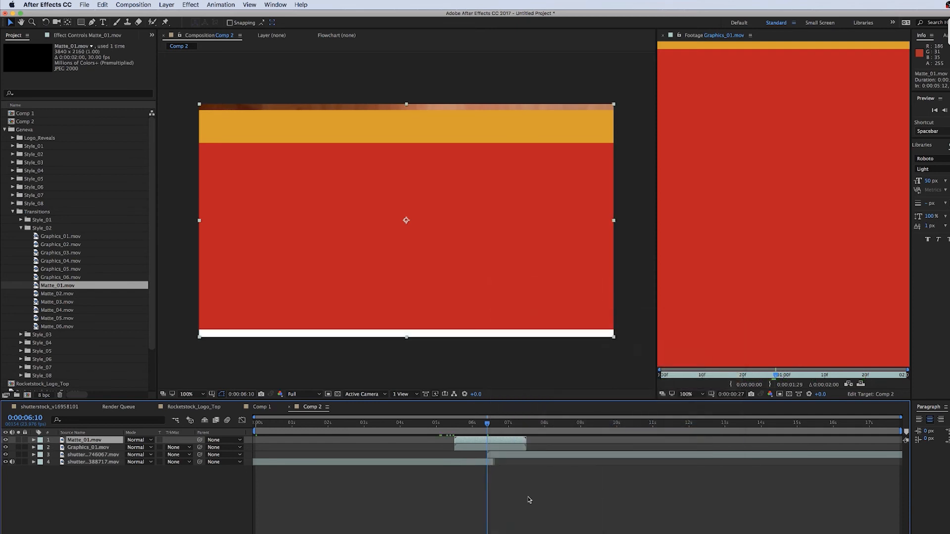
Set Graphics_01's track matte to Alpha Inverted Matte "Matte_01.mov" and play the transition
{"action": "left_click", "coordinate": [101, 448]}
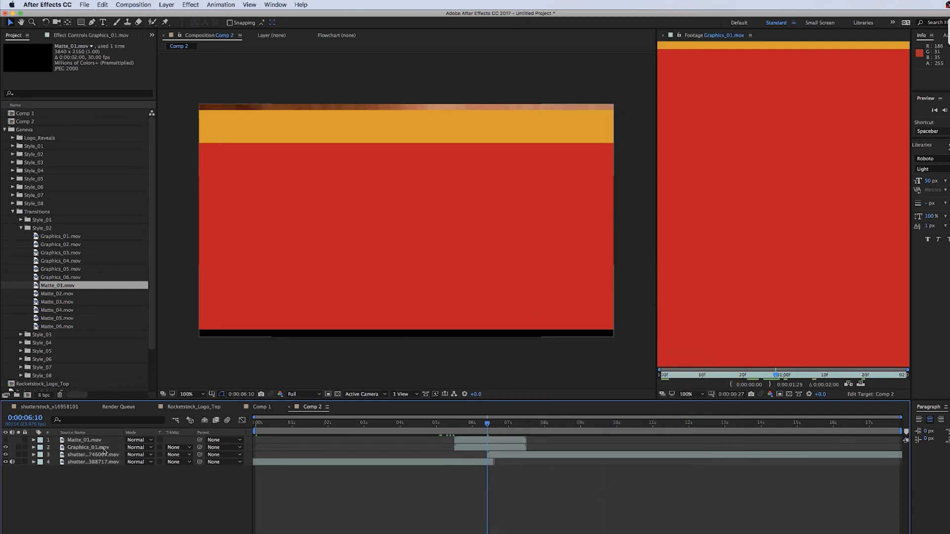
{"action": "left_click", "coordinate": [181, 449]}
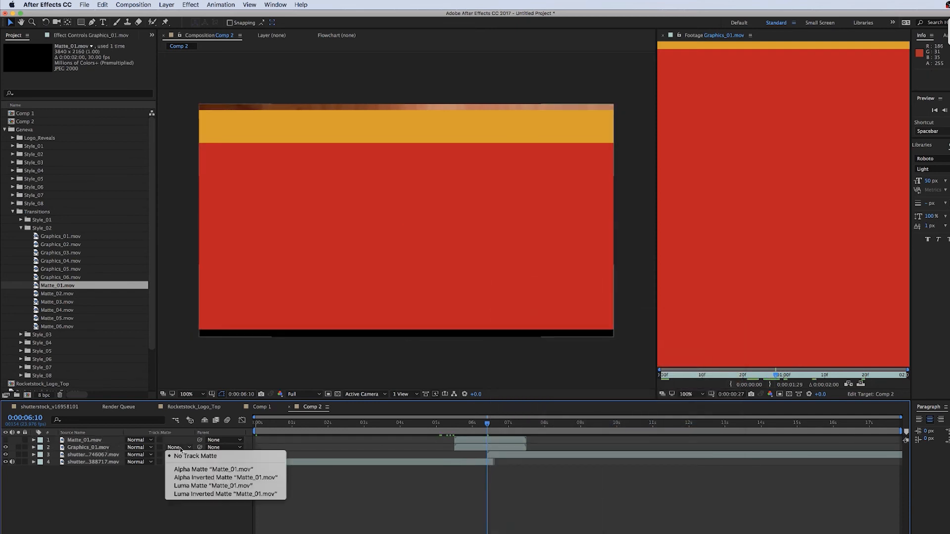
{"action": "left_click", "coordinate": [226, 478]}
{"action": "key", "text": "space"}
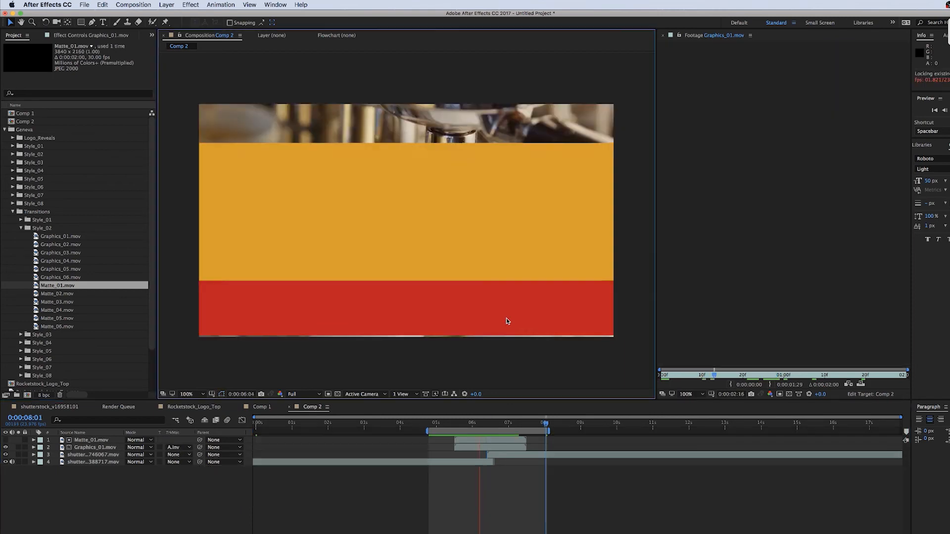